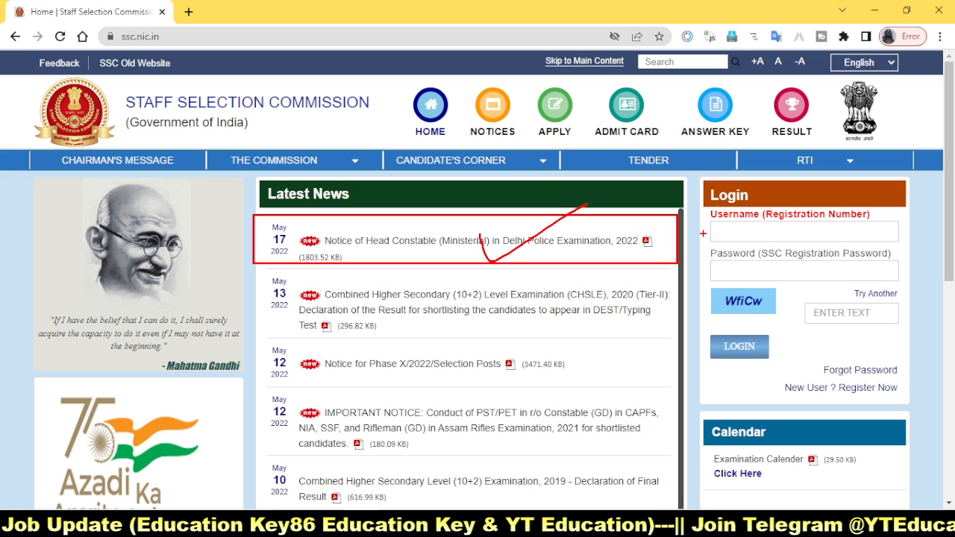
Step: Review the home page's login fields, captcha and new-user registration link
drag(727, 354, 919, 404)
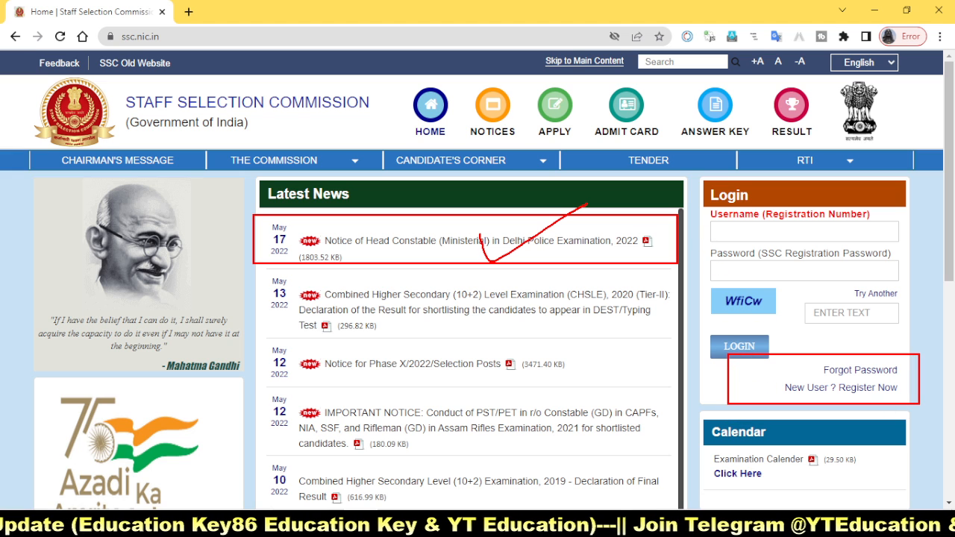
drag(773, 378, 841, 397)
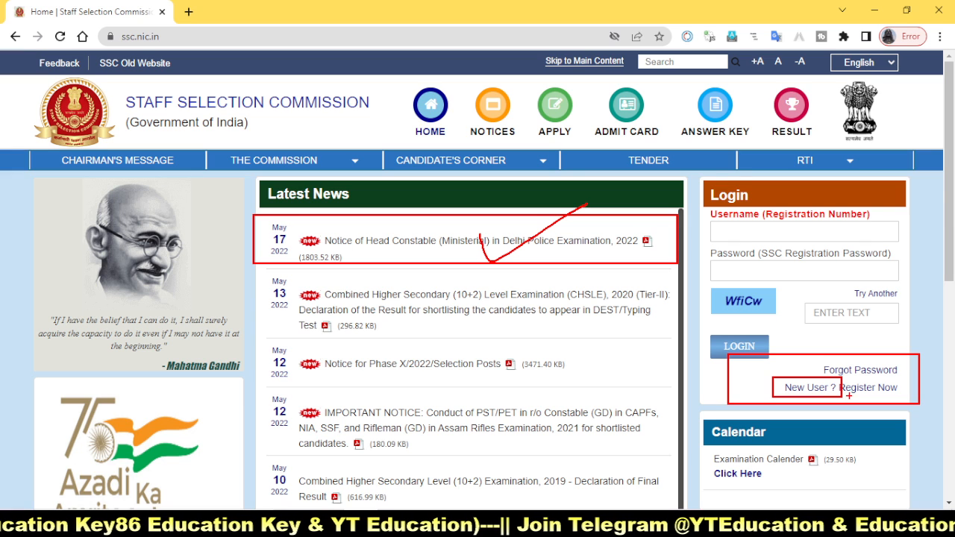
mouse_move(805, 390)
mouse_down()
mouse_move(828, 355)
mouse_move(902, 397)
mouse_up()
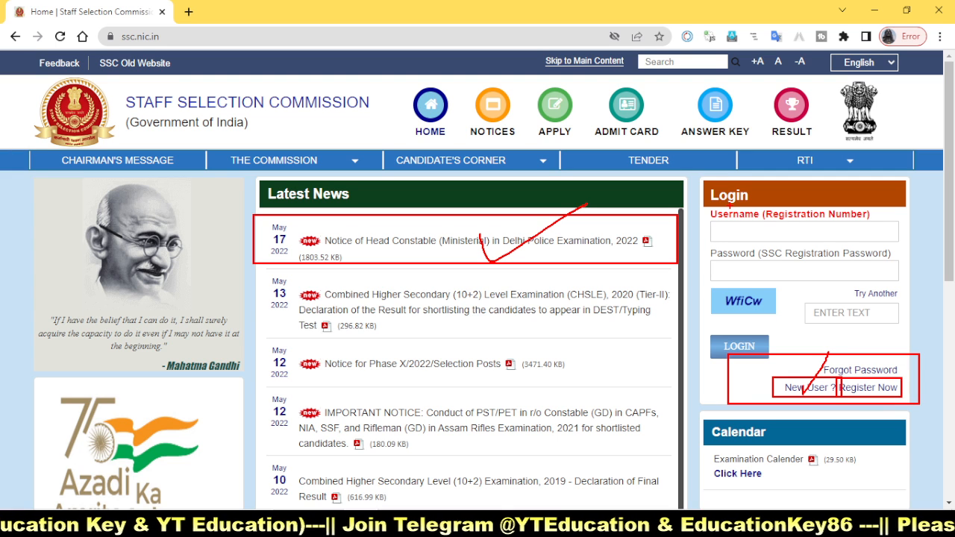
mouse_move(705, 215)
mouse_down()
mouse_move(828, 247)
mouse_move(897, 243)
mouse_up()
mouse_move(706, 254)
mouse_down()
mouse_move(847, 290)
mouse_move(894, 282)
mouse_up()
mouse_move(708, 285)
mouse_down()
mouse_move(777, 314)
mouse_move(933, 336)
mouse_up()
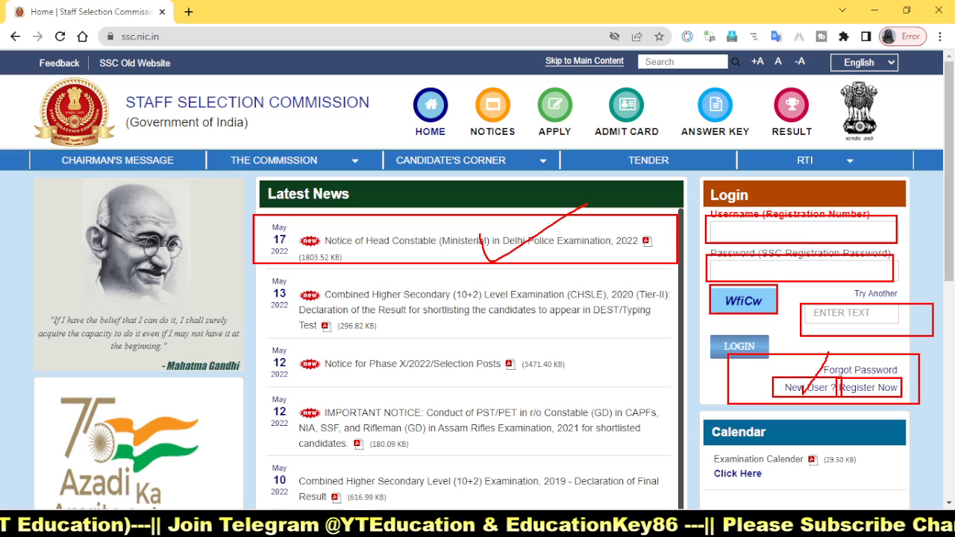
drag(710, 336, 784, 353)
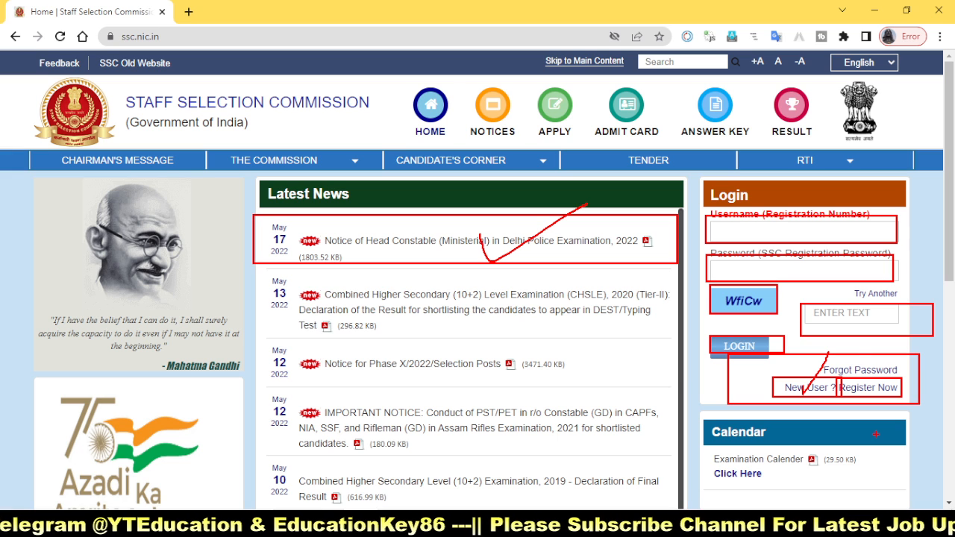
drag(797, 228, 876, 196)
drag(787, 282, 891, 254)
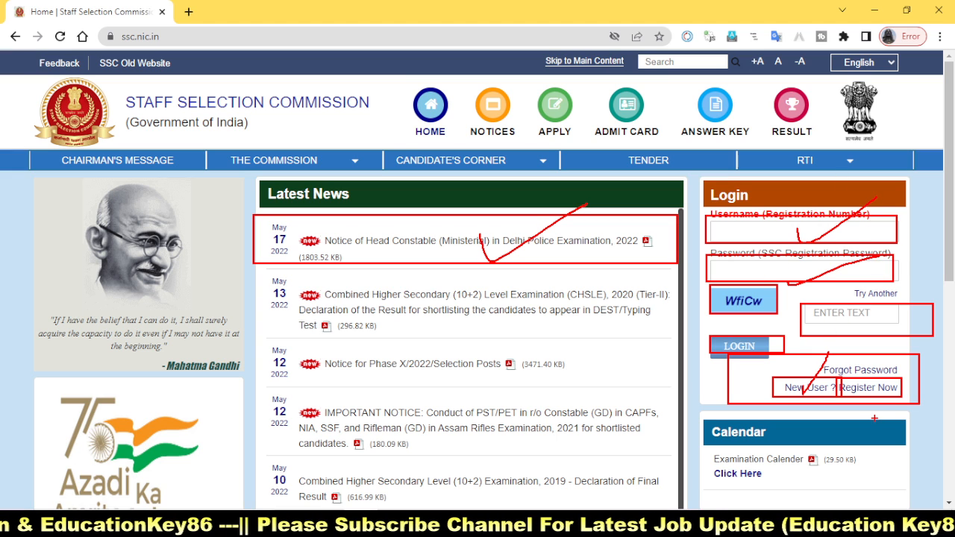
key(Escape)
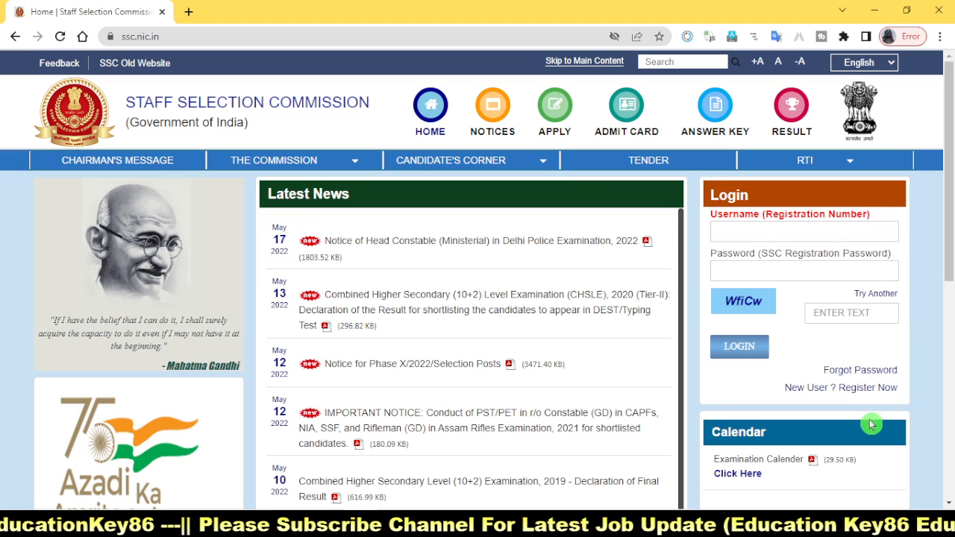
Step: Open the new-user registration form and review its basic details, additional and contact details, and declaration stages
click(867, 388)
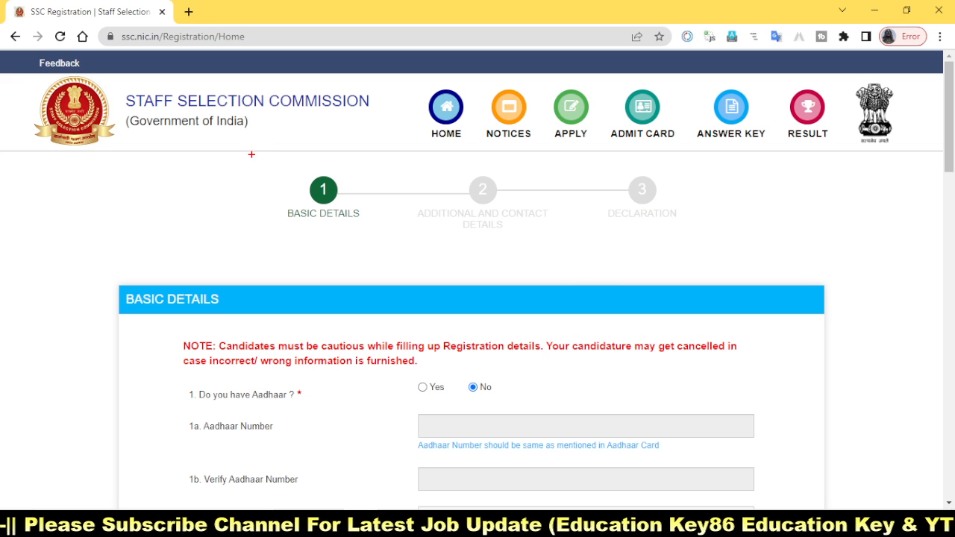
drag(258, 159, 375, 239)
mouse_move(414, 168)
mouse_down()
mouse_move(513, 240)
mouse_move(557, 240)
mouse_up()
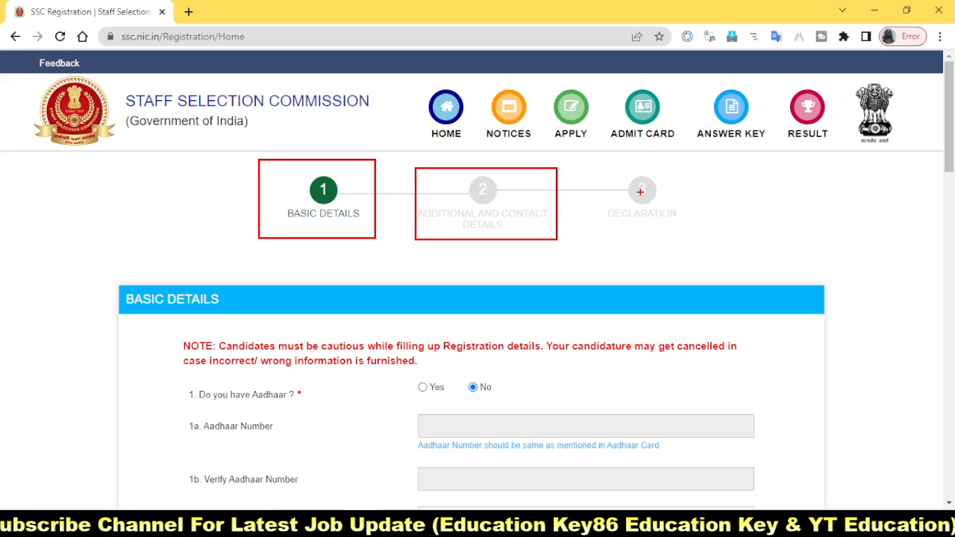
mouse_move(586, 167)
mouse_down()
mouse_move(674, 250)
mouse_move(699, 239)
mouse_up()
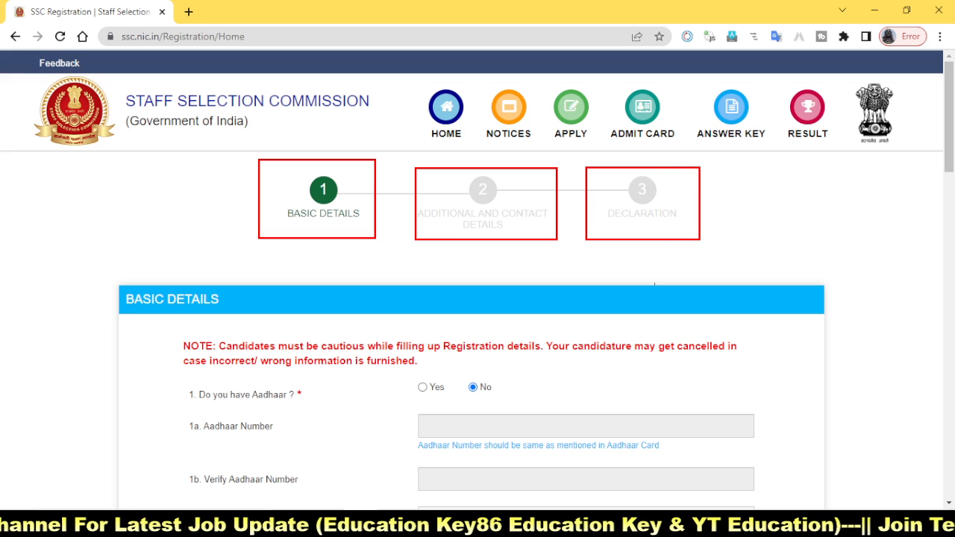
drag(735, 209, 858, 183)
mouse_move(851, 224)
mouse_down()
mouse_move(895, 224)
mouse_move(914, 199)
mouse_up()
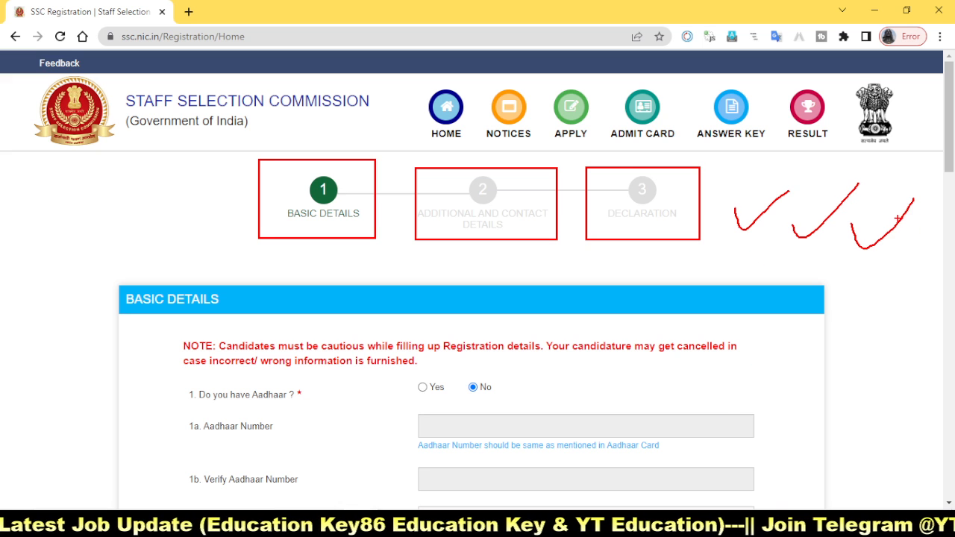
key(Escape)
Step: Answer Yes to the question "Do you have Aadhaar?" in the basic details
scroll(847, 375, down, 3)
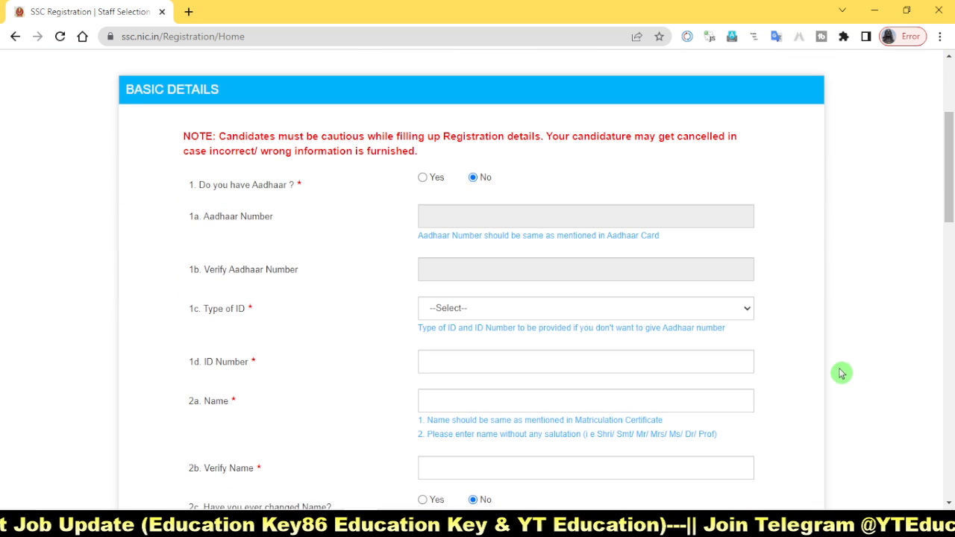
key(ctrl+2)
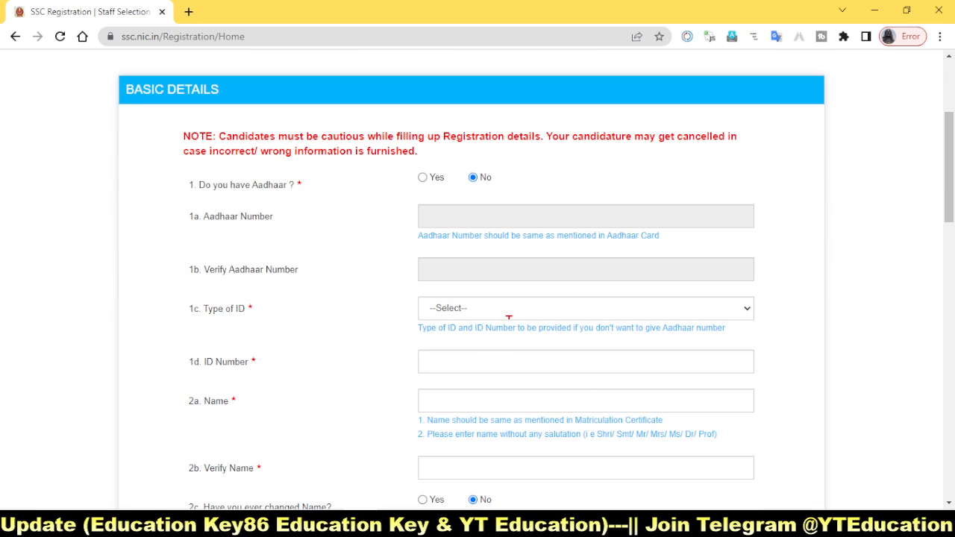
drag(171, 170, 550, 190)
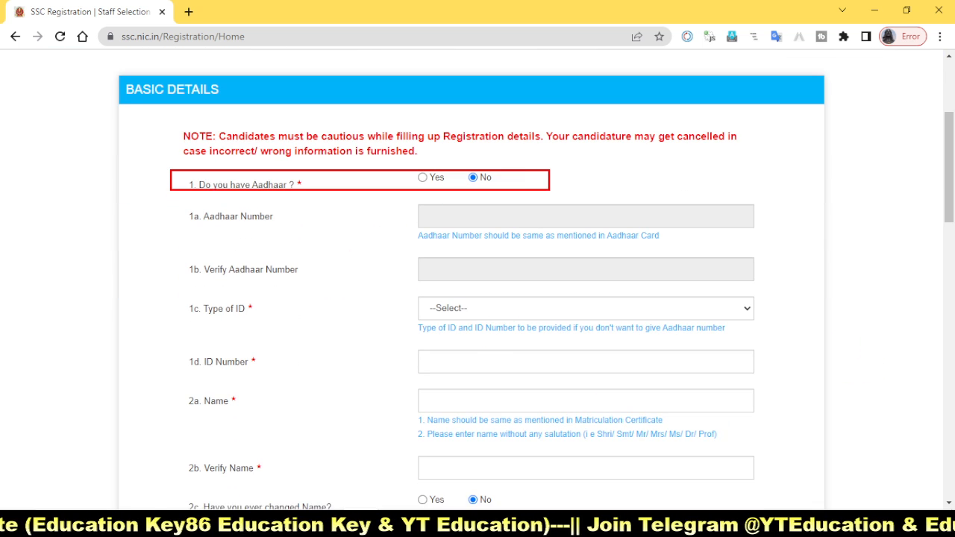
mouse_move(409, 167)
mouse_down()
mouse_move(458, 185)
mouse_move(548, 147)
mouse_up()
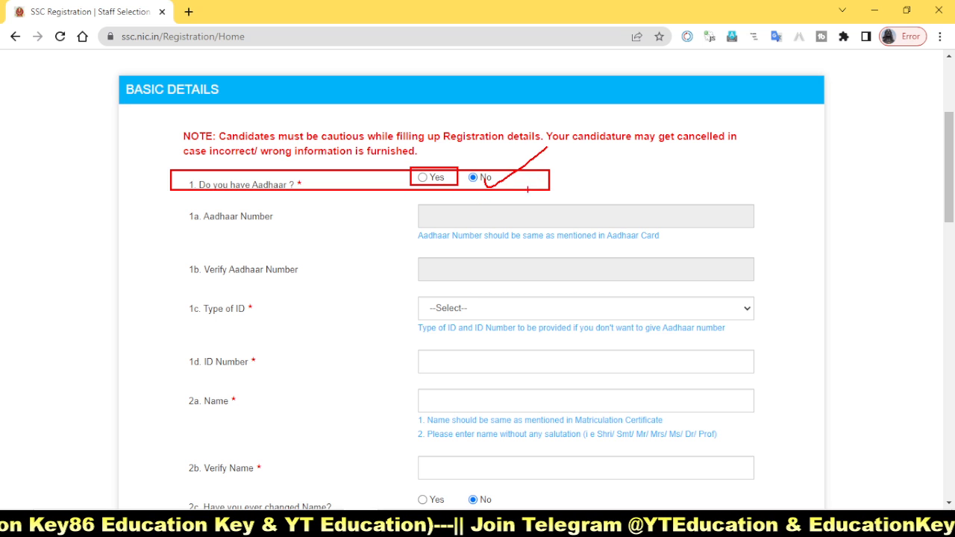
click(422, 178)
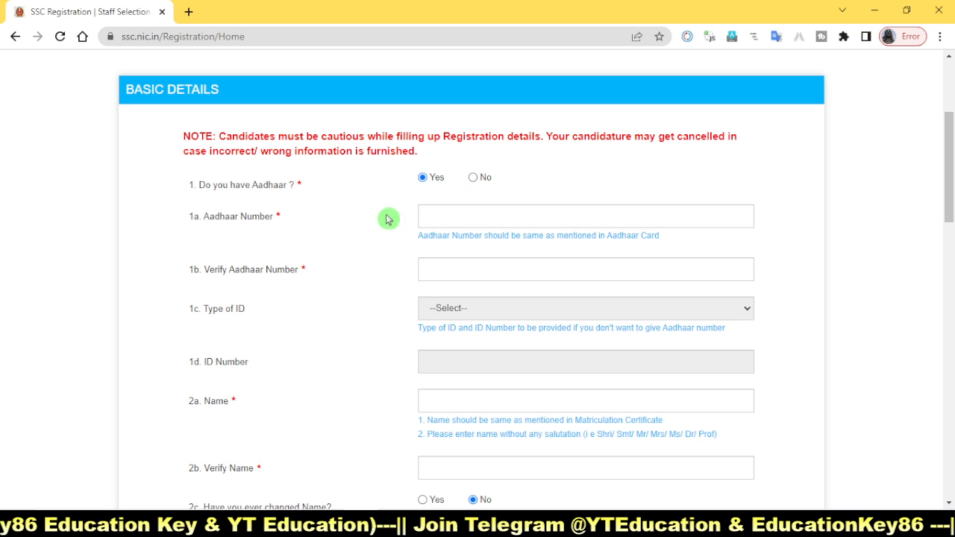
Step: Inspect the Aadhaar Number, Verify Aadhaar Number and Type of ID fields without filling them in
click(425, 216)
click(451, 275)
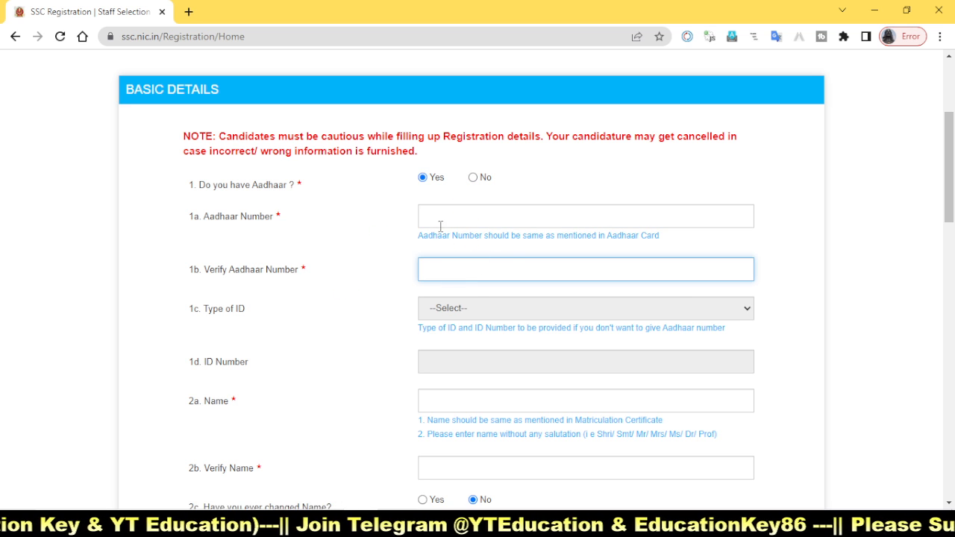
mouse_move(404, 202)
mouse_down()
mouse_move(692, 277)
mouse_move(779, 284)
mouse_up()
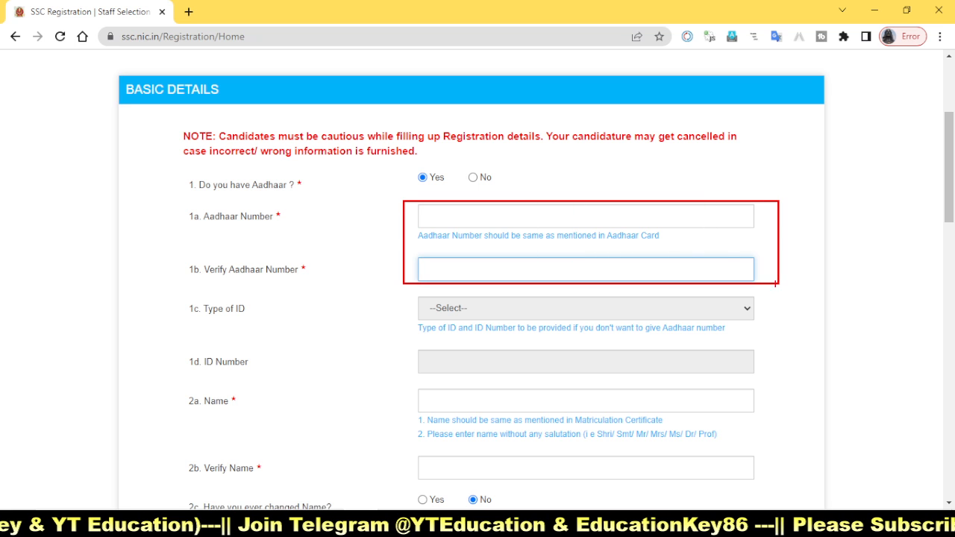
drag(442, 214, 556, 172)
drag(464, 264, 583, 229)
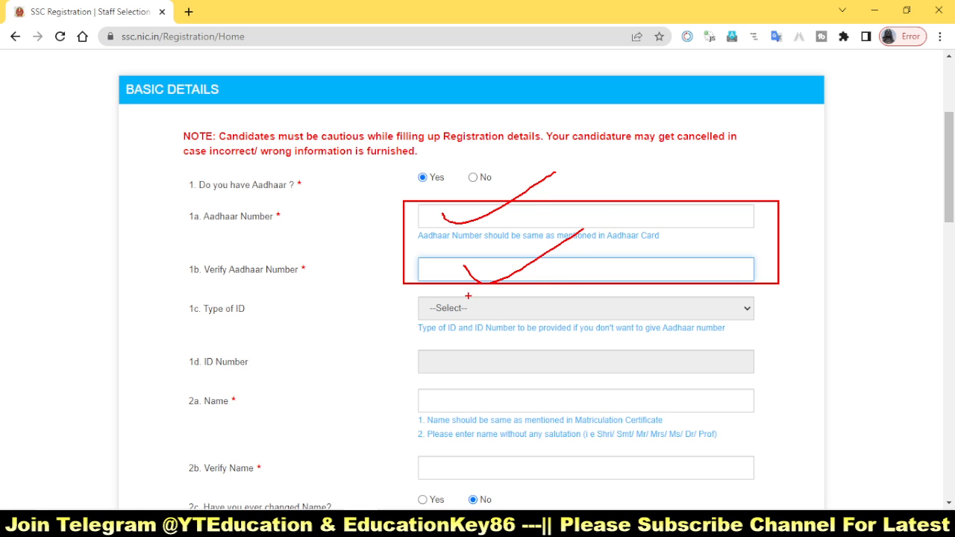
key(Escape)
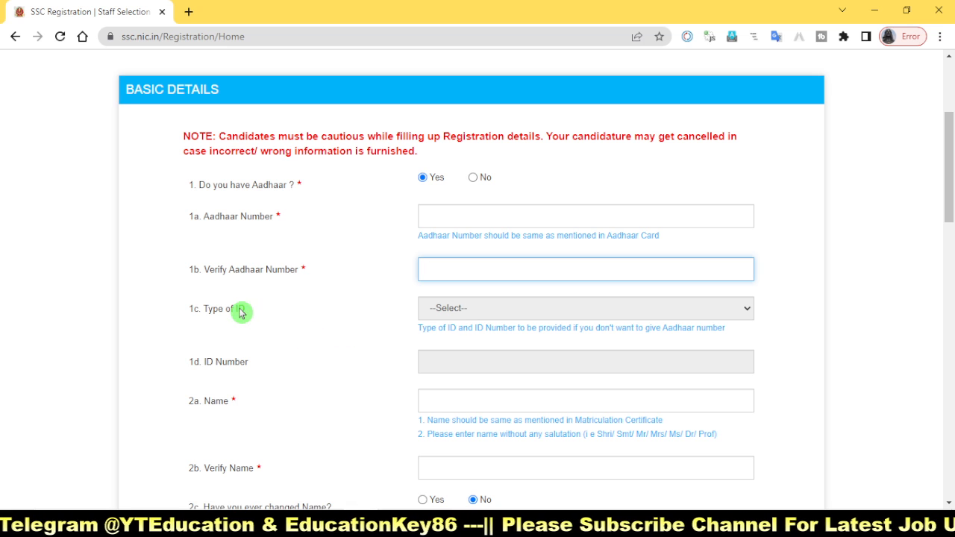
click(518, 311)
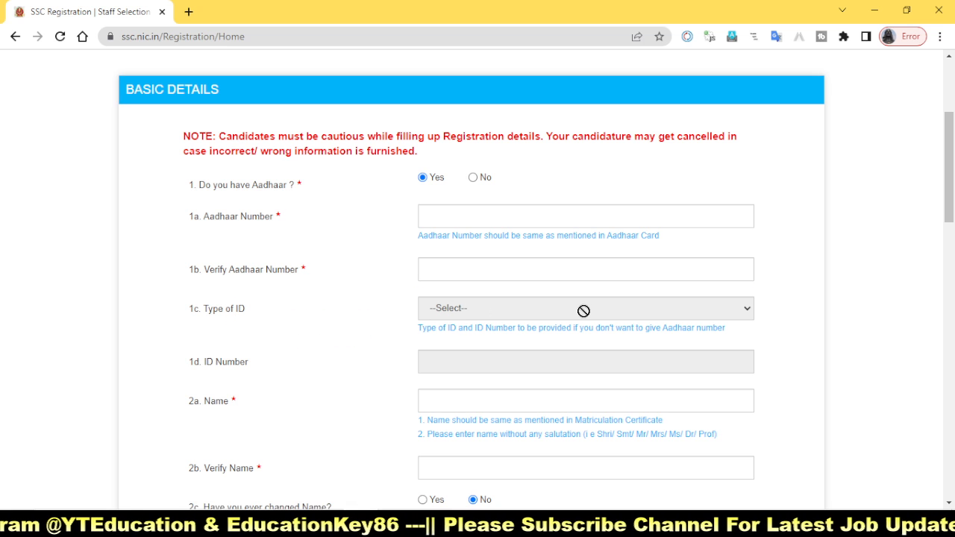
Step: Examine the Name and Verify Name fields, their matriculation certificate note, and the question about a changed name
scroll(738, 379, down, 1)
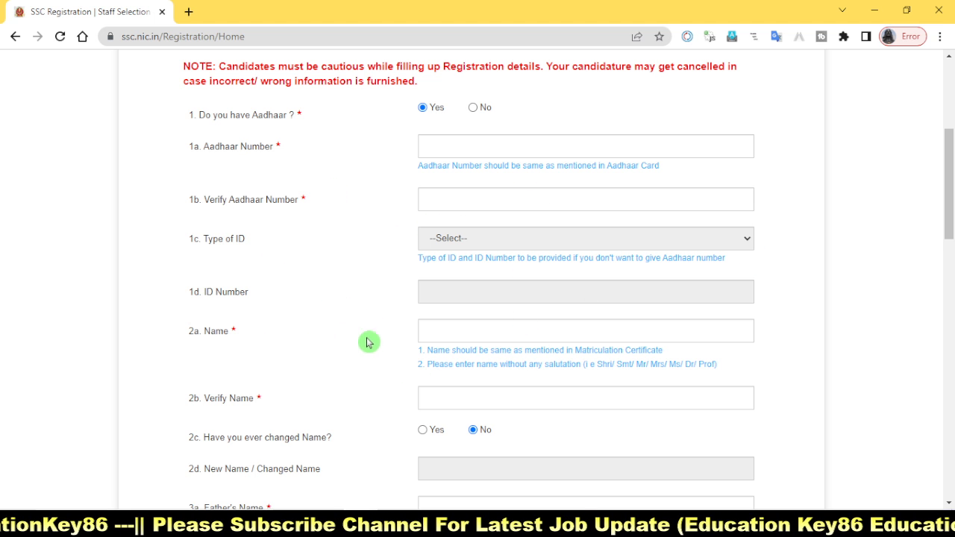
drag(394, 309, 800, 341)
mouse_move(400, 380)
mouse_down()
mouse_move(471, 400)
mouse_move(793, 415)
mouse_up()
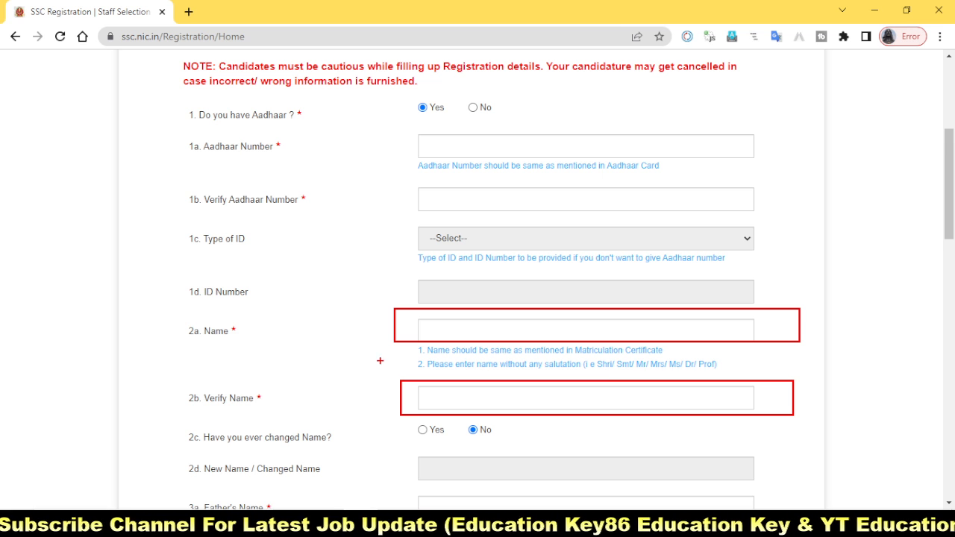
drag(407, 344, 693, 356)
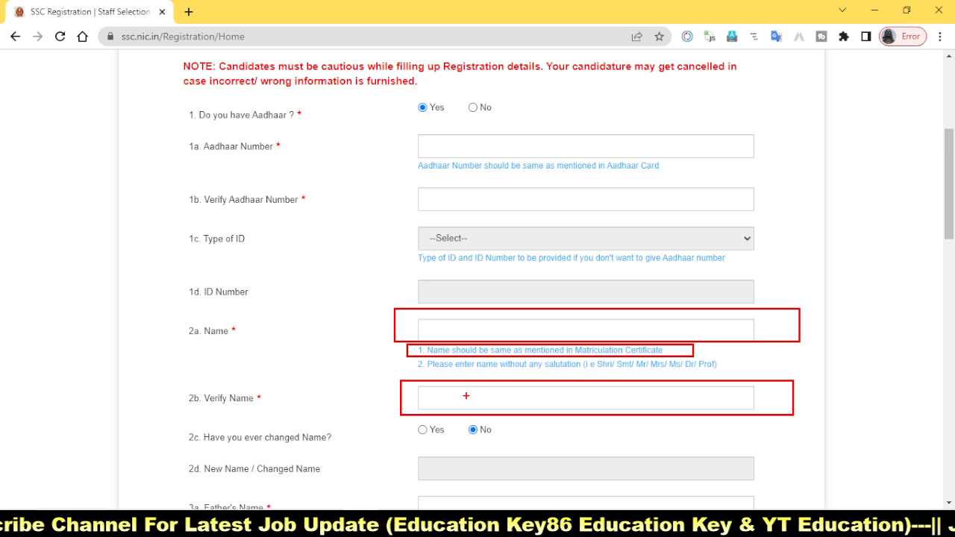
key(Escape)
scroll(453, 416, down, 2)
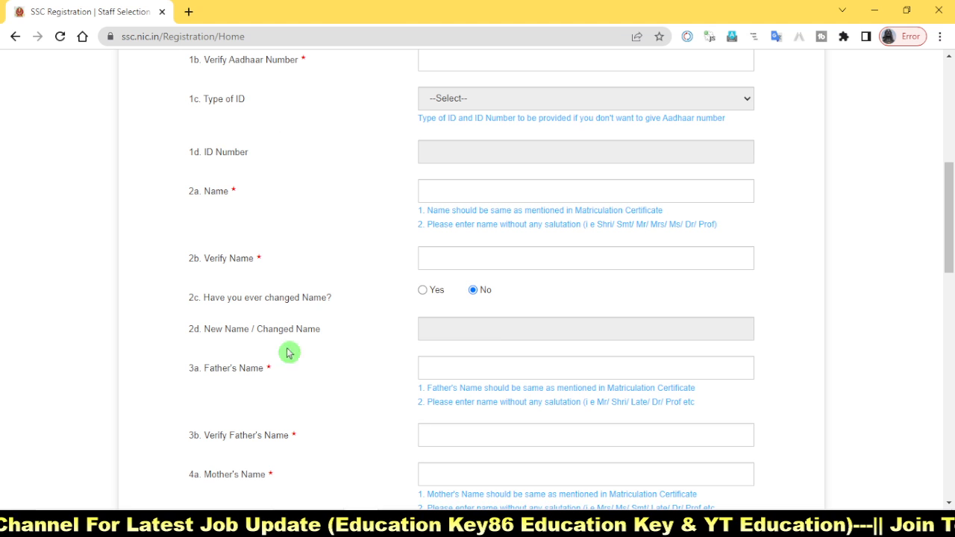
key(ctrl+2)
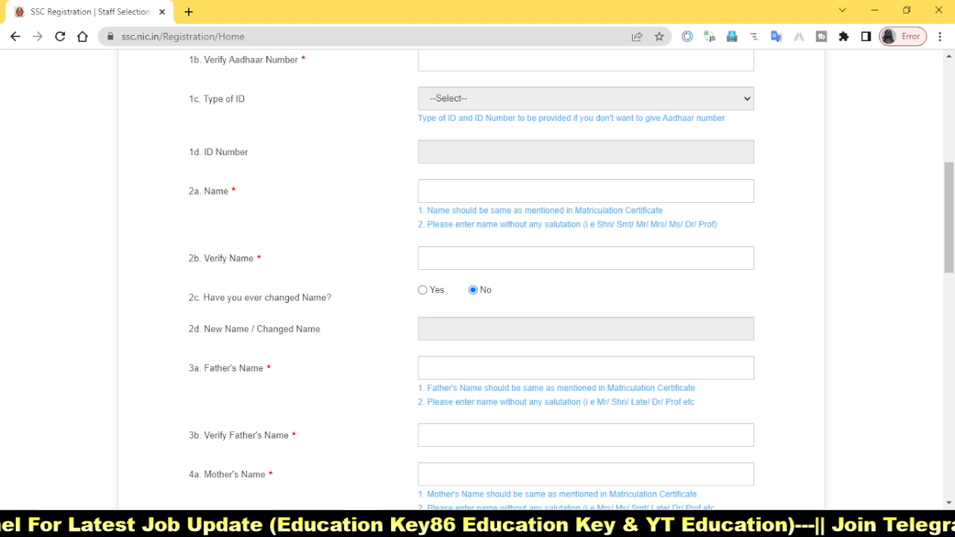
mouse_move(169, 286)
mouse_down()
mouse_move(400, 311)
mouse_move(518, 312)
mouse_up()
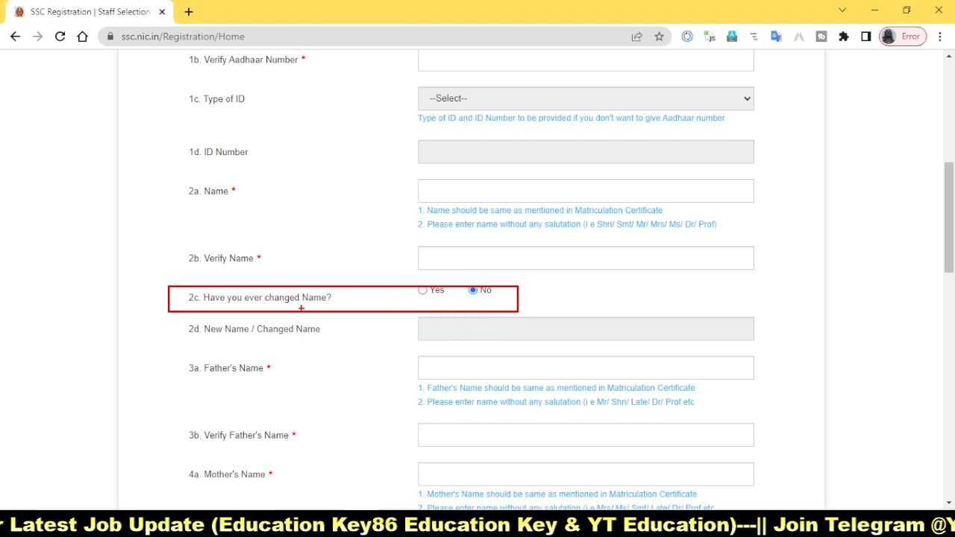
mouse_move(273, 288)
mouse_down()
mouse_move(394, 240)
mouse_move(388, 267)
mouse_move(523, 303)
mouse_up()
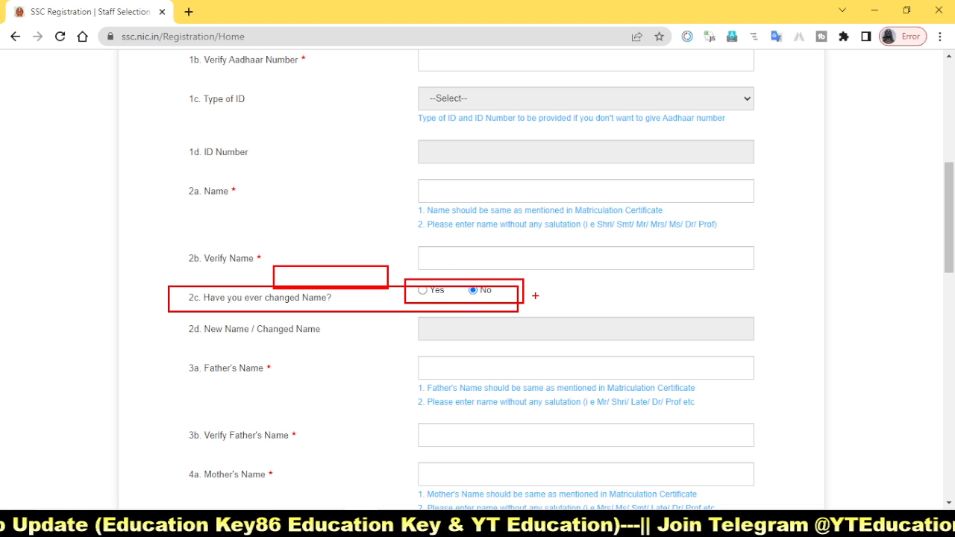
mouse_move(460, 284)
mouse_down()
mouse_move(504, 297)
mouse_move(613, 263)
mouse_up()
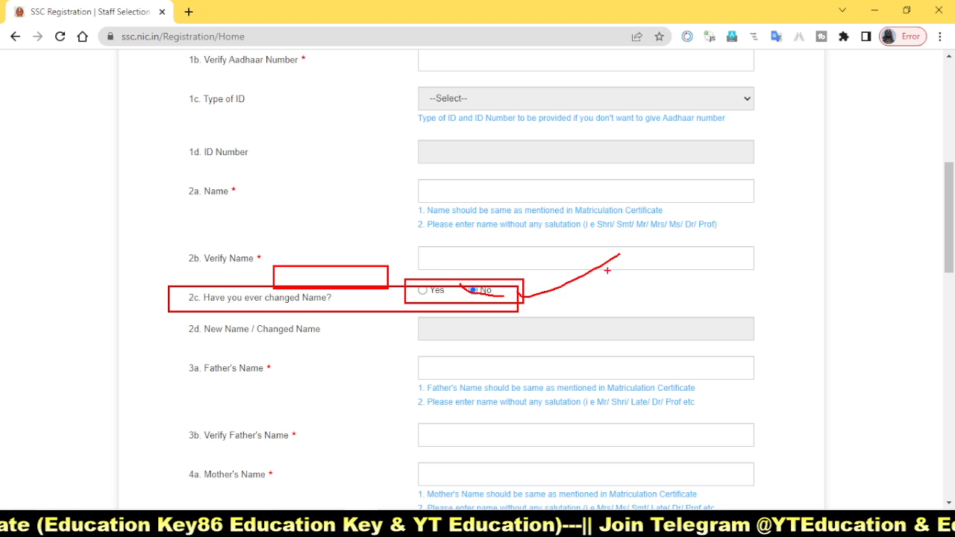
key(Escape)
Step: Examine the Father's Name, Mother's Name and Date of Birth fields together with their verification fields
scroll(537, 336, down, 2)
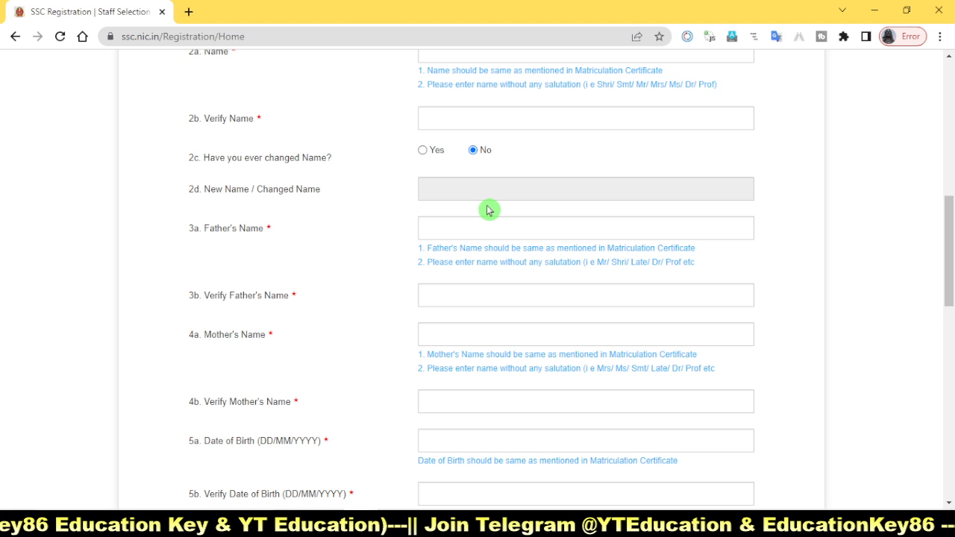
drag(381, 206, 805, 273)
mouse_move(389, 275)
mouse_down()
mouse_move(410, 290)
mouse_move(787, 314)
mouse_up()
drag(379, 323, 795, 353)
mouse_move(374, 381)
mouse_down()
mouse_move(531, 410)
mouse_move(770, 417)
mouse_up()
mouse_move(388, 427)
mouse_down()
mouse_move(626, 464)
mouse_move(793, 453)
mouse_up()
mouse_move(386, 476)
mouse_down()
mouse_move(583, 511)
mouse_move(764, 503)
mouse_up()
key(Escape)
scroll(509, 443, down, 2)
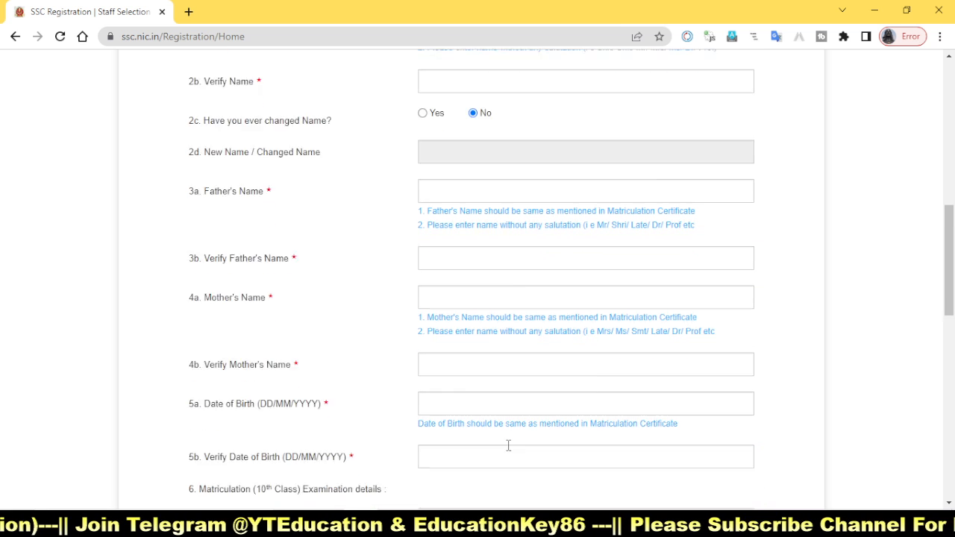
Step: Examine the matriculation Education Board options and the Roll Number fields with their entry notes, without filling them in
scroll(586, 424, down, 2)
click(586, 428)
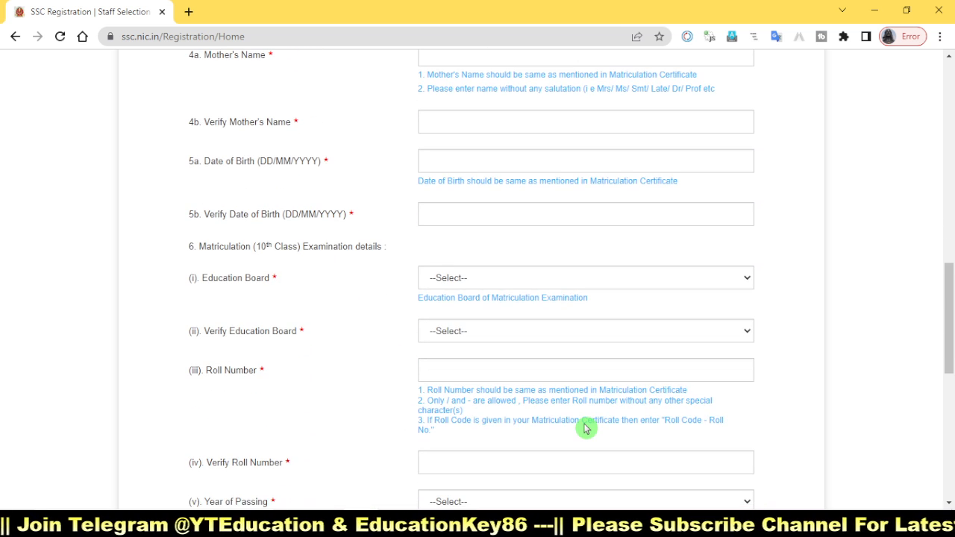
key(ctrl+2)
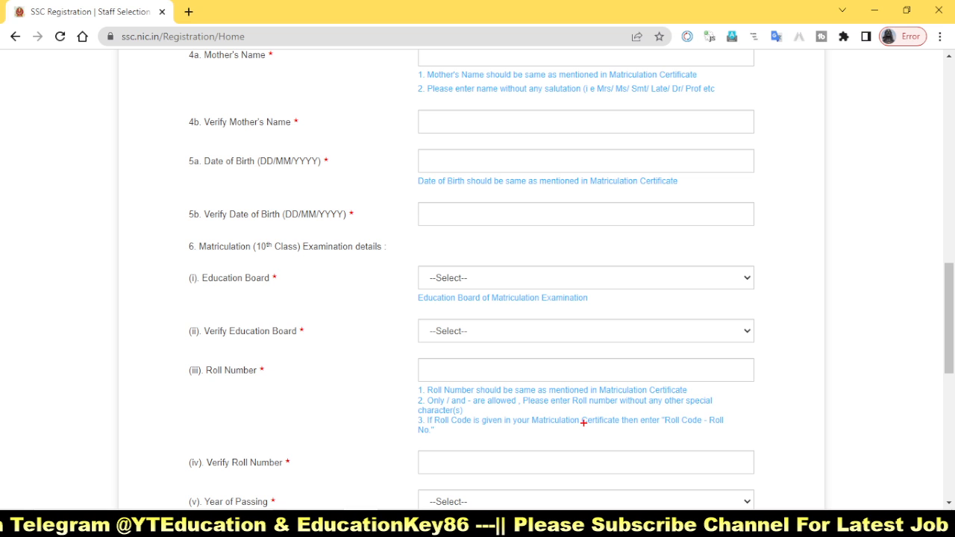
mouse_move(400, 267)
mouse_down()
mouse_move(699, 316)
mouse_move(808, 308)
mouse_up()
key(Escape)
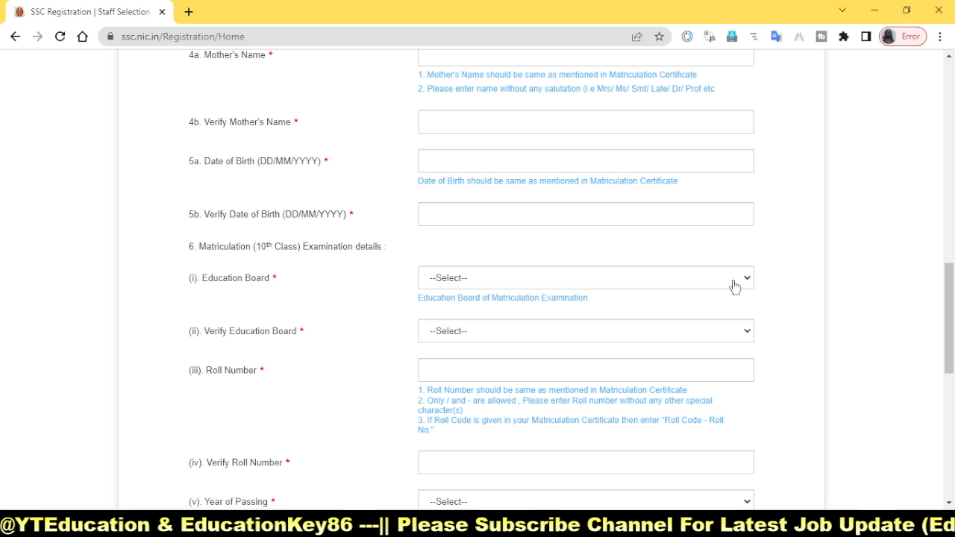
click(743, 282)
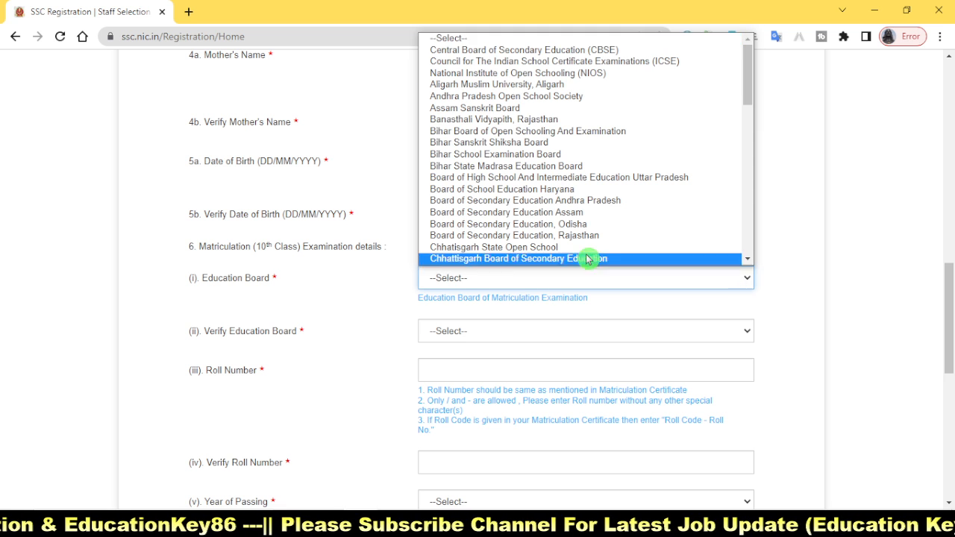
click(768, 296)
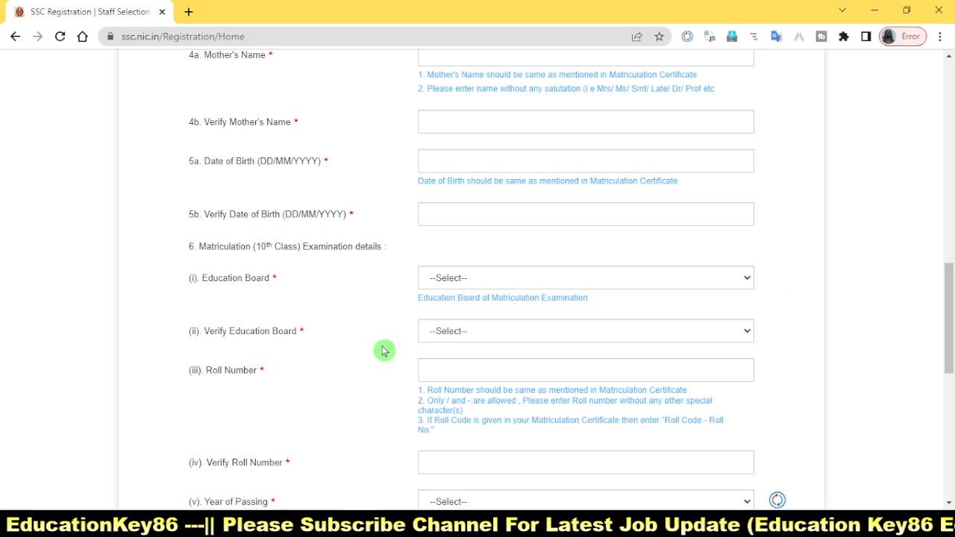
click(424, 360)
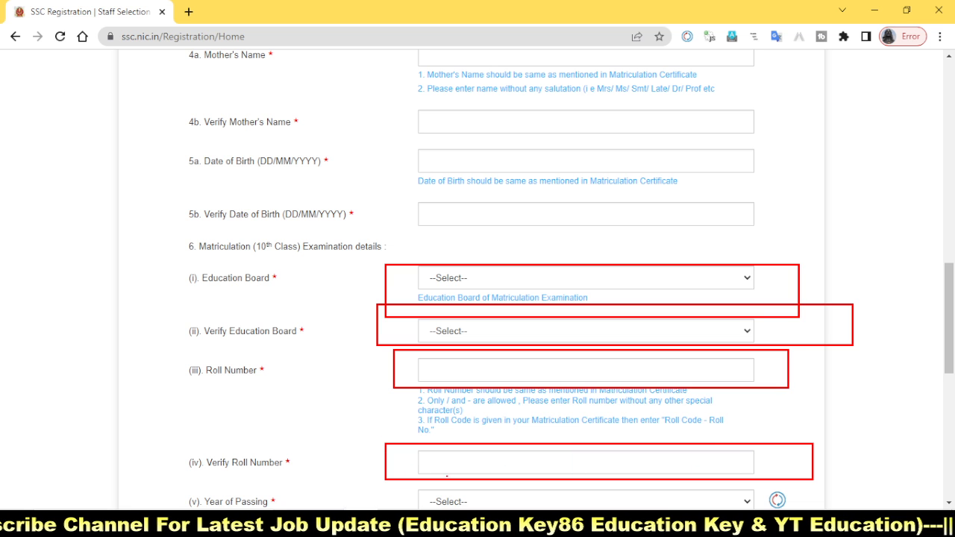
Step: Examine the Year of Passing and Gender fields together with their verification fields
scroll(484, 470, down, 2)
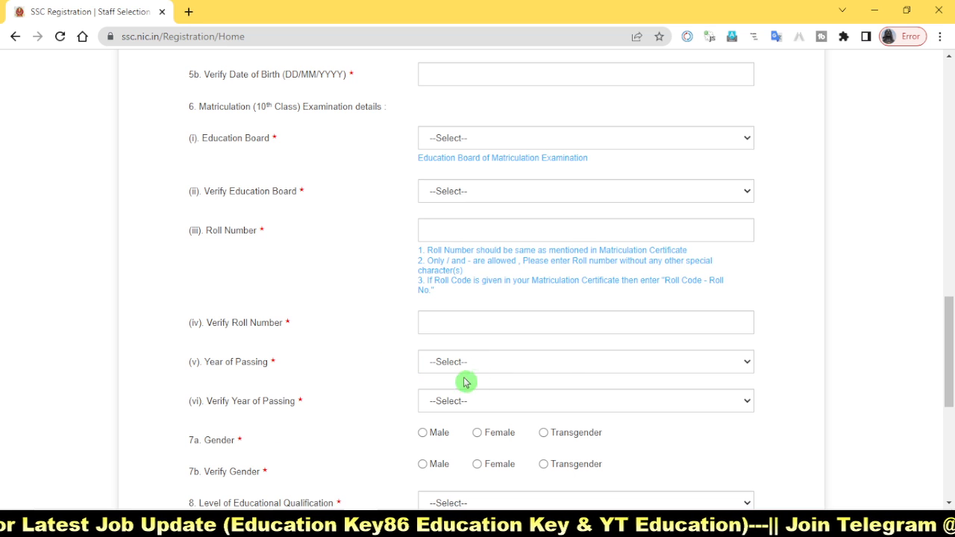
click(474, 403)
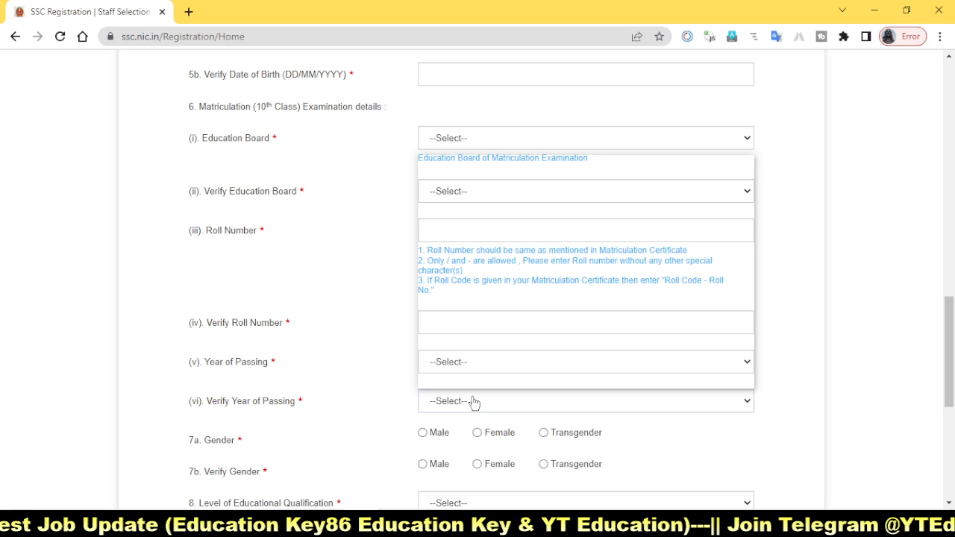
click(358, 386)
scroll(373, 401, down, 1)
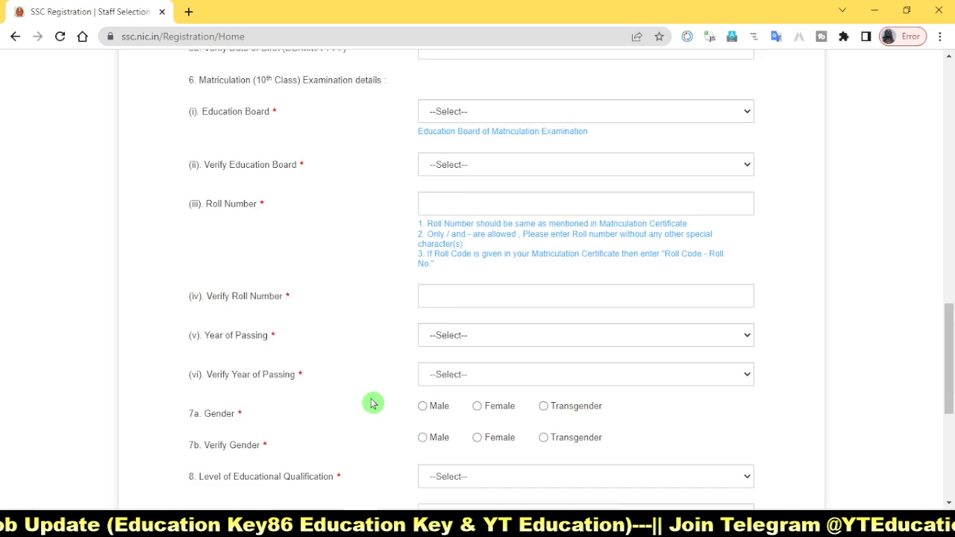
drag(383, 348, 655, 373)
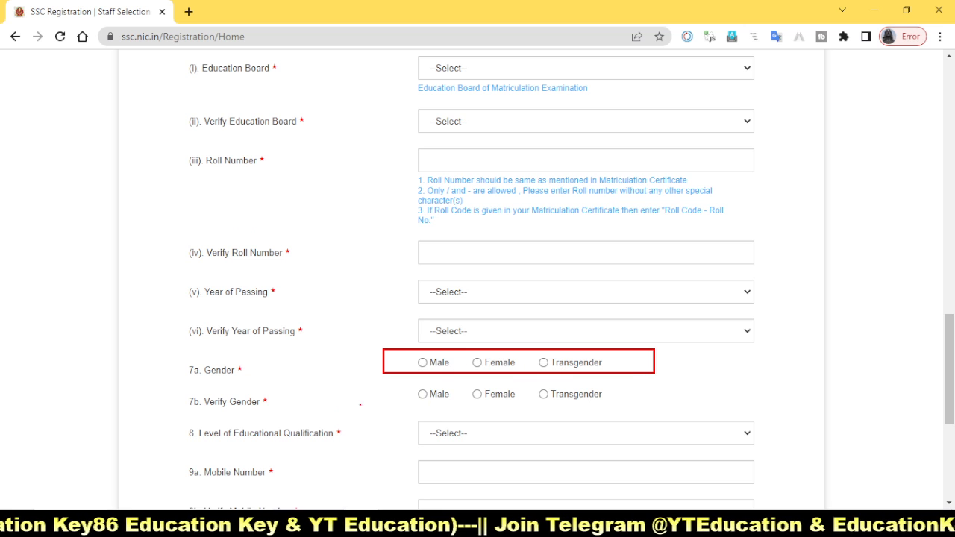
drag(400, 387, 462, 404)
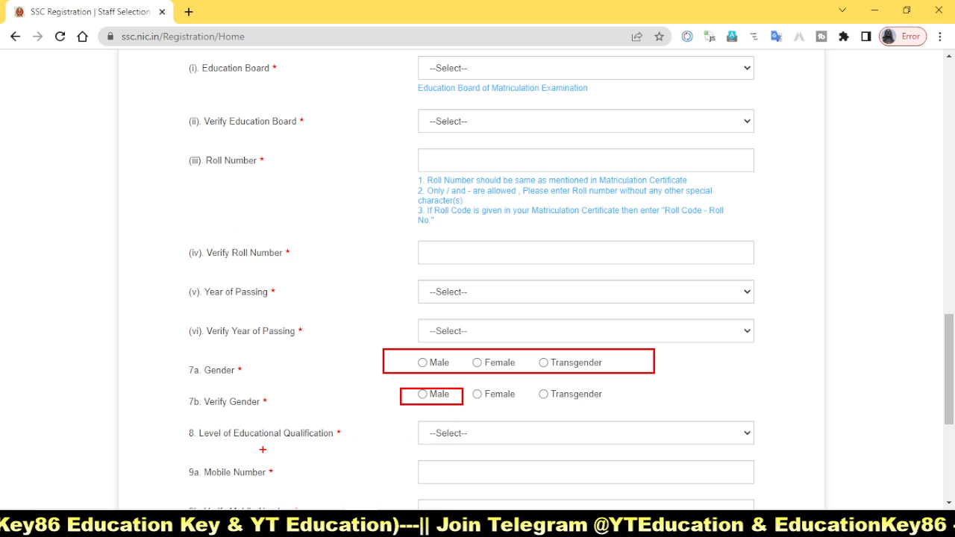
Step: Set the Level of Educational Qualification to Graduation
drag(172, 424, 352, 448)
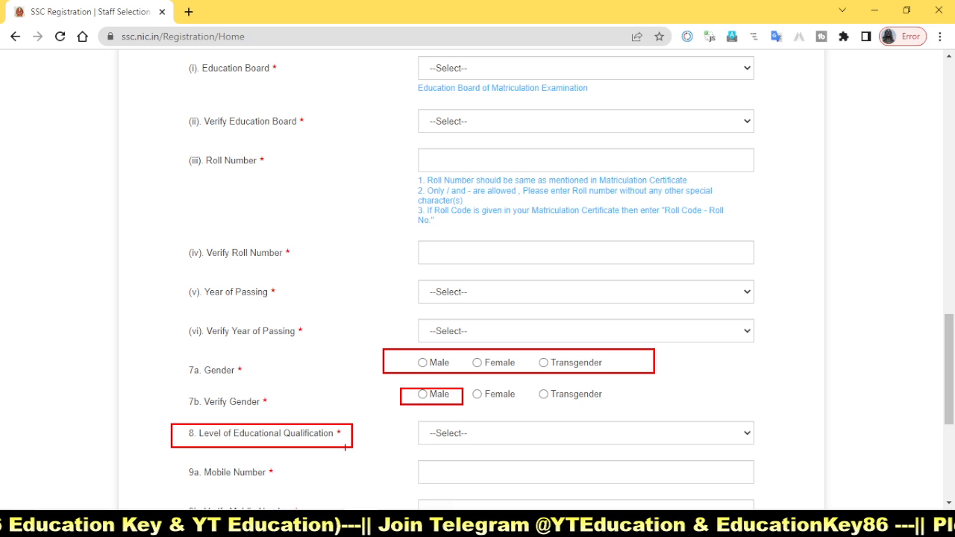
key(Escape)
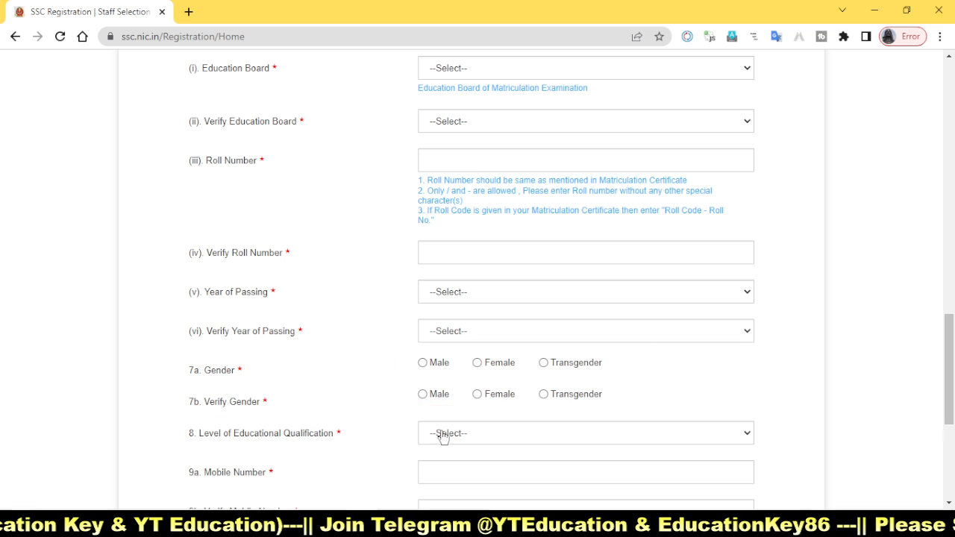
click(505, 446)
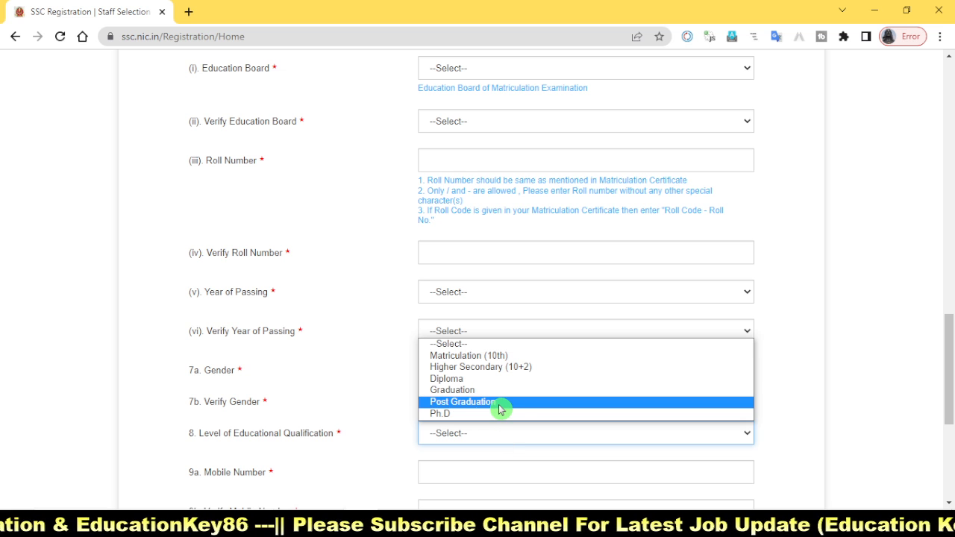
click(450, 416)
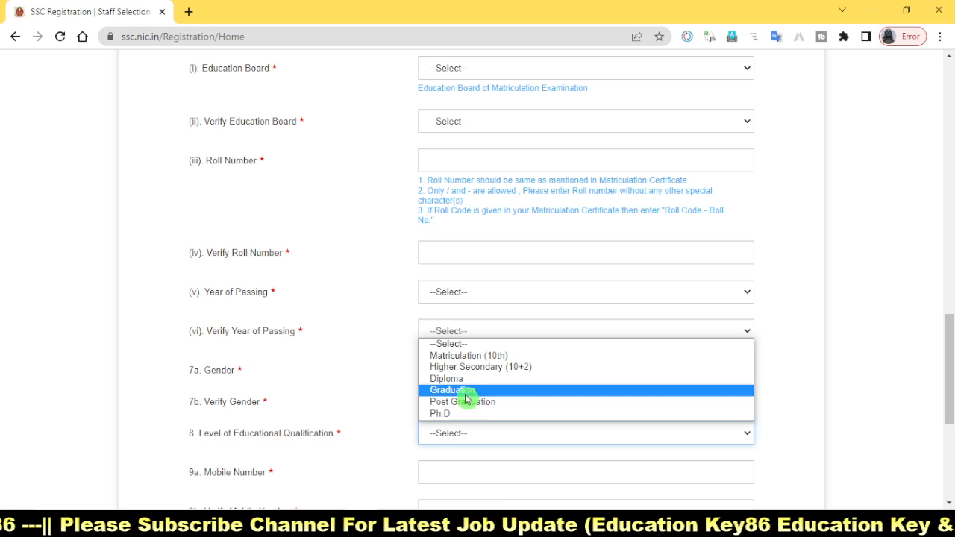
click(466, 395)
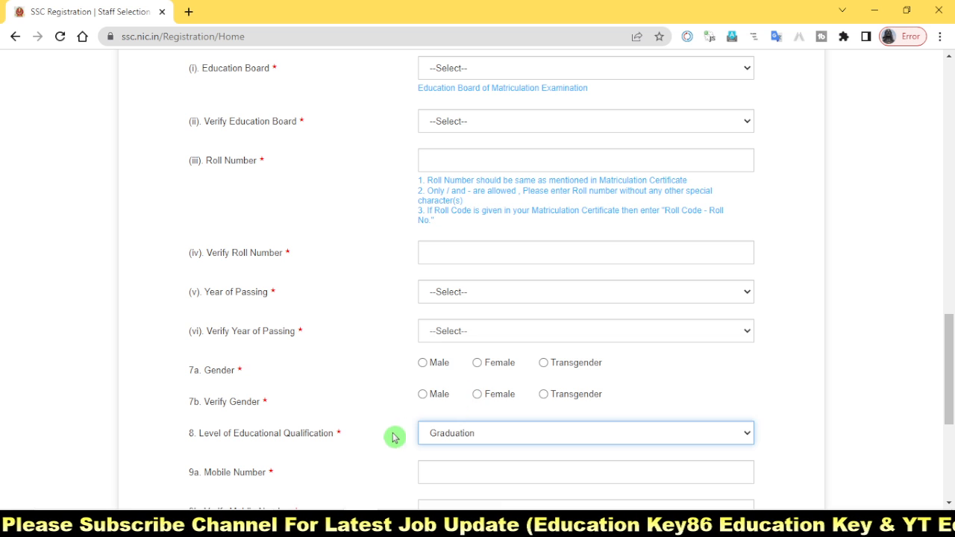
Step: Examine the Mobile Number and Verify Mobile Number fields without filling them in
scroll(392, 440, down, 3)
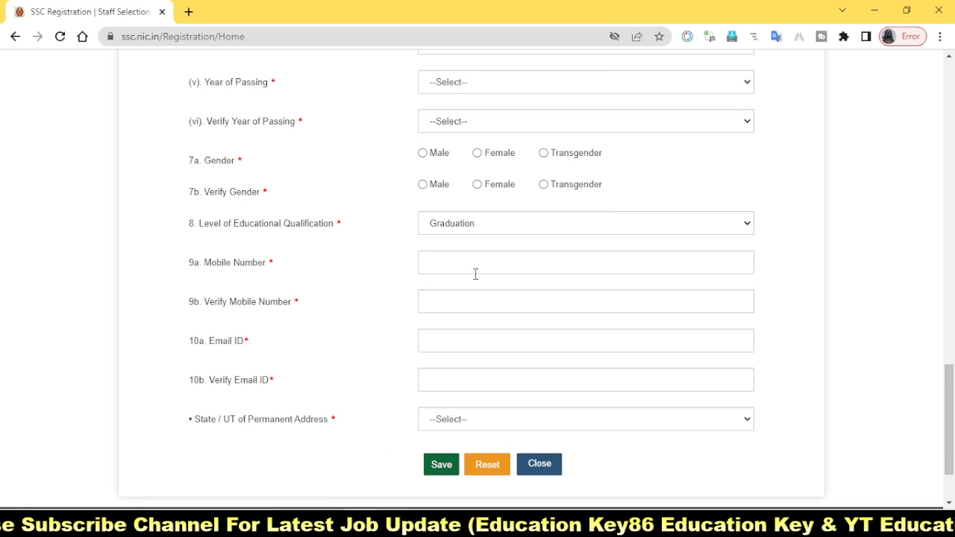
mouse_move(352, 239)
mouse_down()
mouse_move(636, 285)
mouse_move(806, 285)
mouse_up()
drag(374, 284, 793, 320)
drag(311, 272, 393, 232)
mouse_move(334, 314)
mouse_down()
mouse_move(434, 266)
mouse_move(387, 273)
mouse_move(427, 247)
mouse_up()
drag(407, 302, 477, 274)
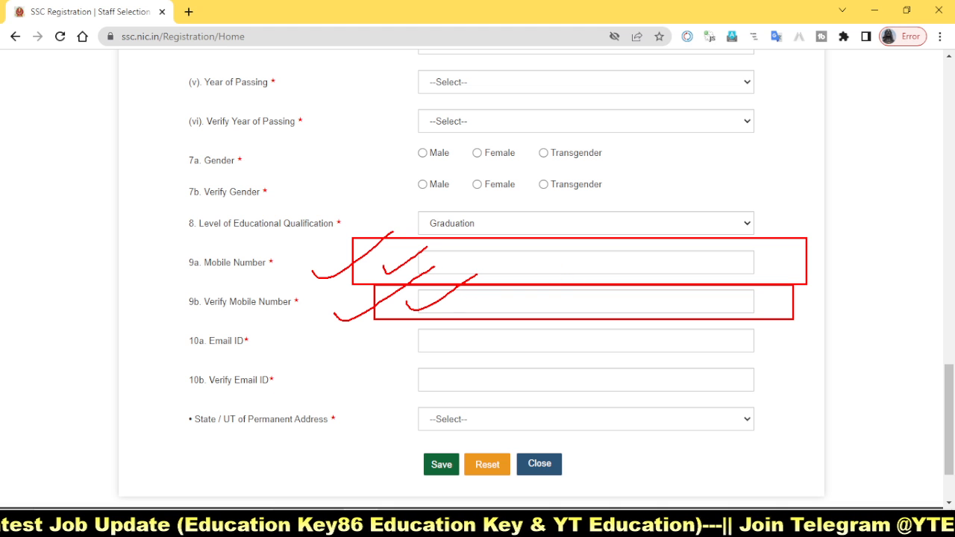
Step: Examine the Email ID and Verify Email ID fields and the State / UT of Permanent Address selection
drag(371, 327, 811, 354)
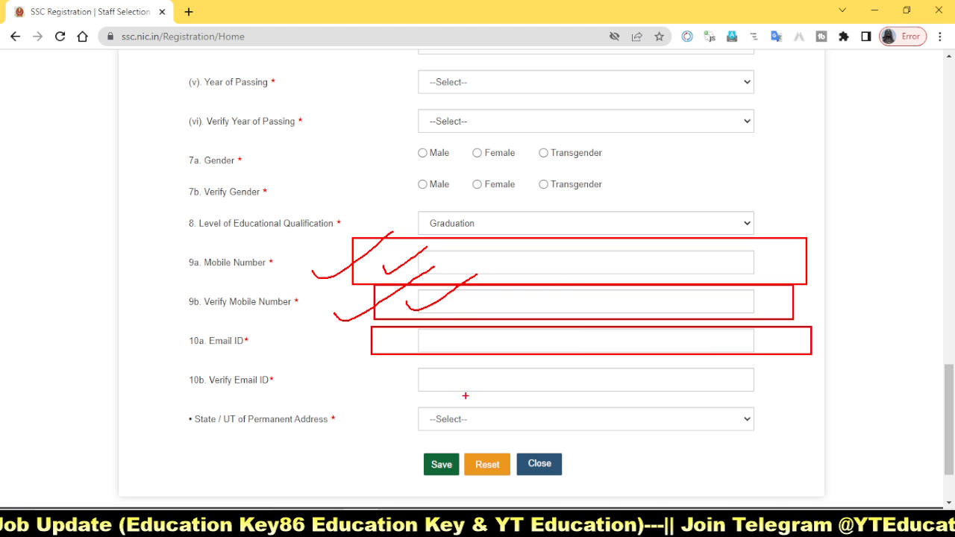
drag(383, 365, 785, 399)
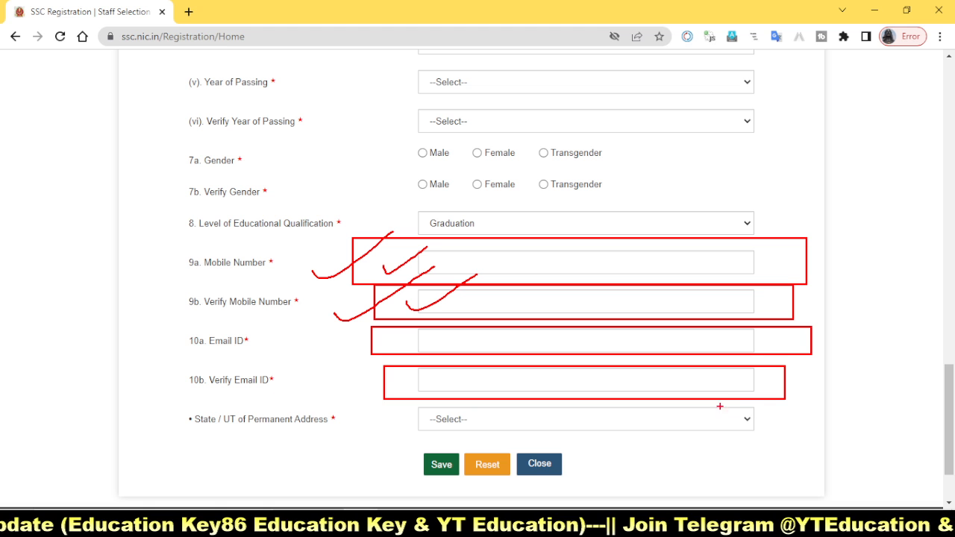
drag(324, 374, 388, 335)
drag(376, 377, 431, 341)
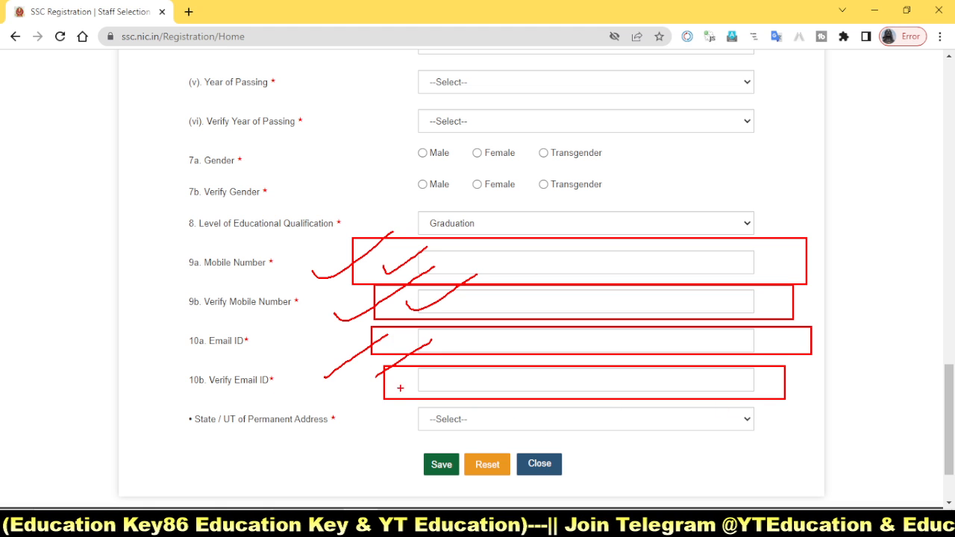
drag(180, 412, 368, 429)
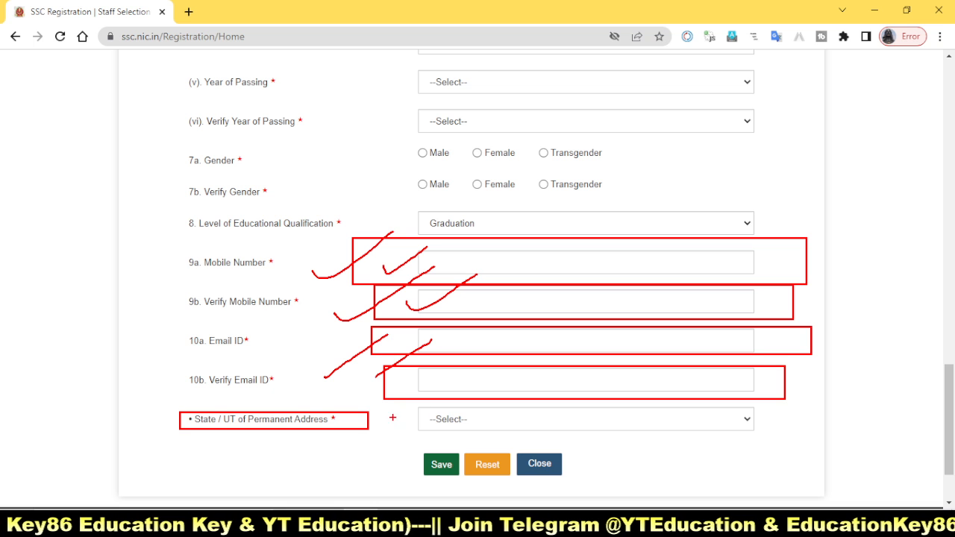
mouse_move(395, 405)
mouse_down()
mouse_move(796, 438)
mouse_move(807, 399)
mouse_up()
key(Escape)
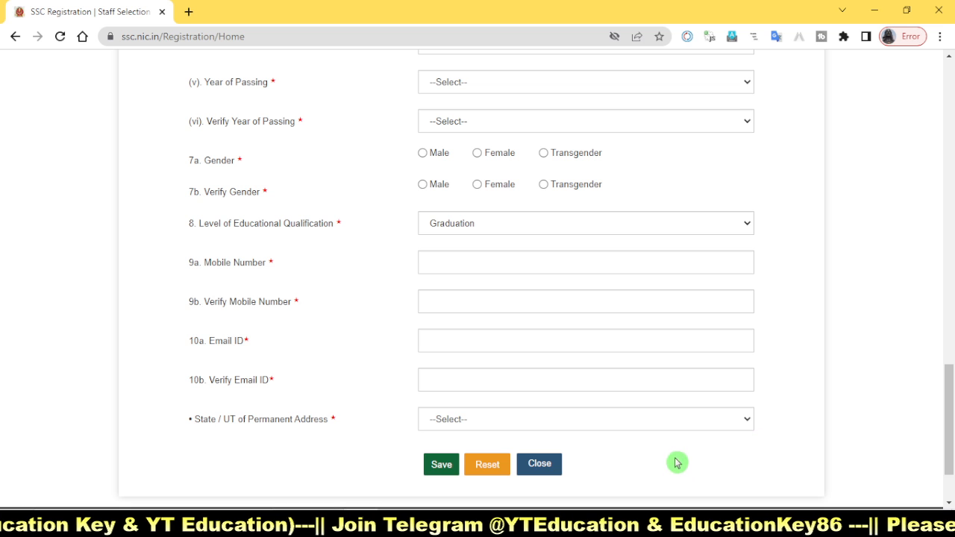
Step: Save the completed basic details and confirm the mobile number and email ID for submission
scroll(771, 375, up, 2)
scroll(771, 376, up, 5)
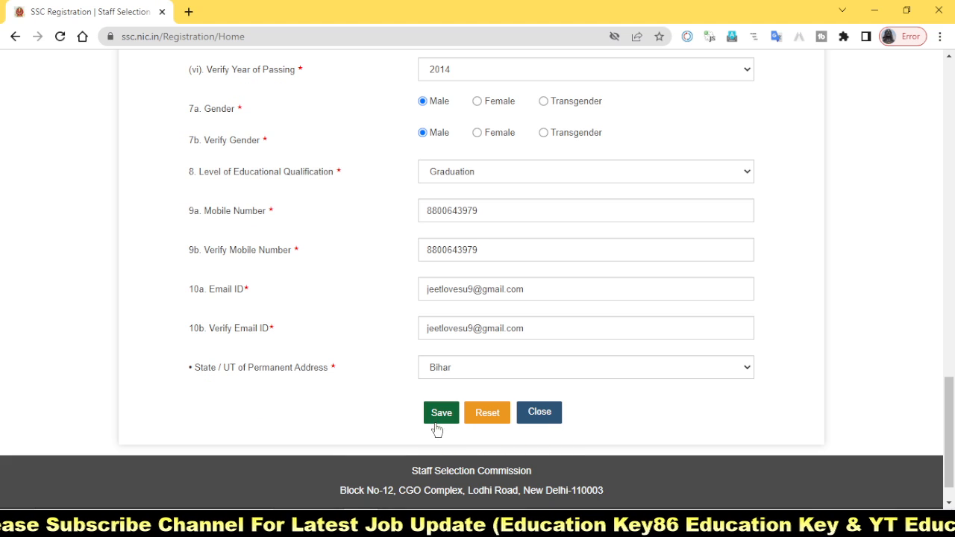
click(439, 418)
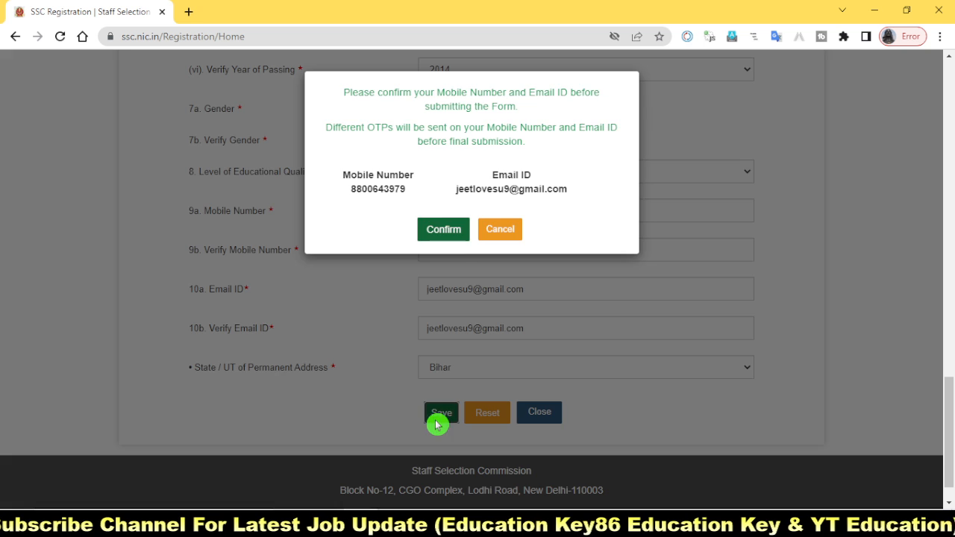
click(445, 231)
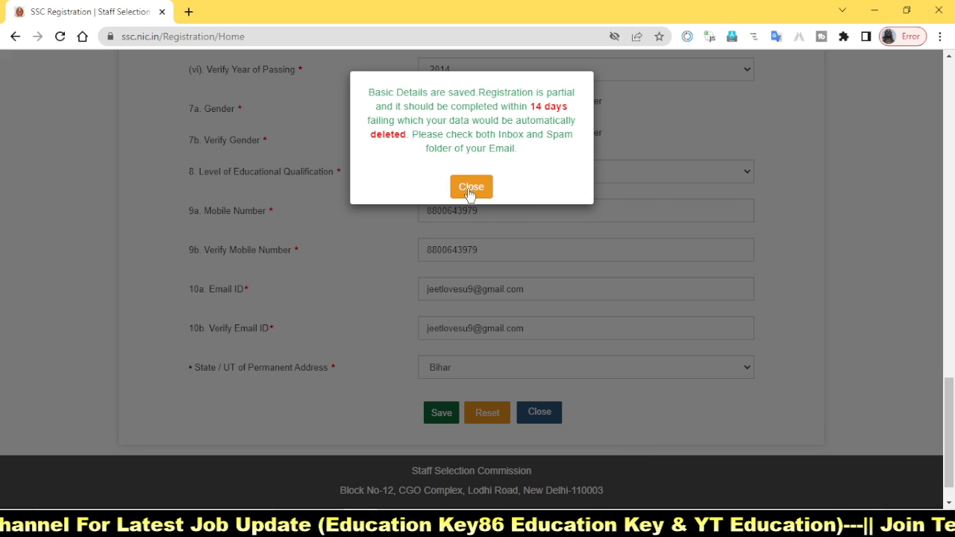
Step: Read and close the notice about the saved basic details, then acknowledge the partial registration page to return to the home page
click(402, 117)
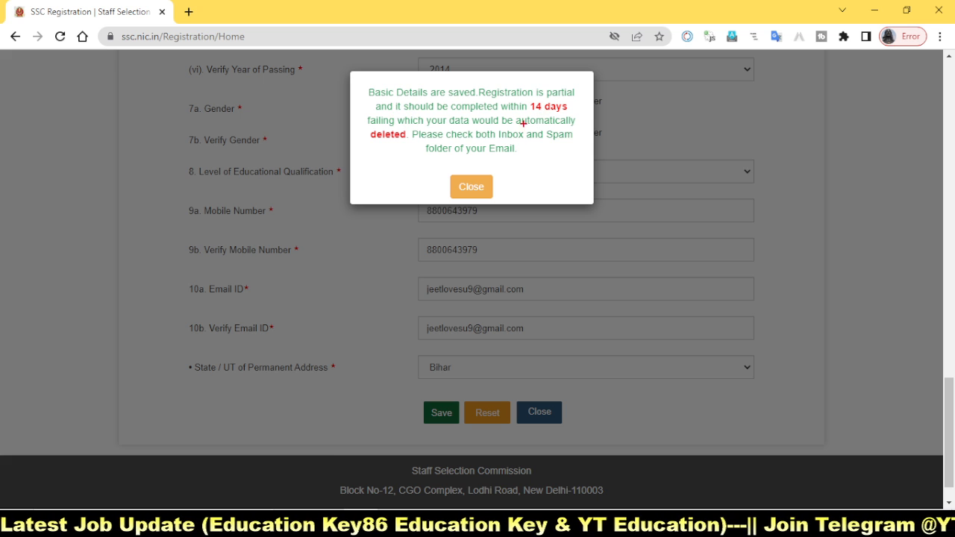
mouse_move(349, 95)
mouse_down()
mouse_move(468, 165)
mouse_move(579, 165)
mouse_up()
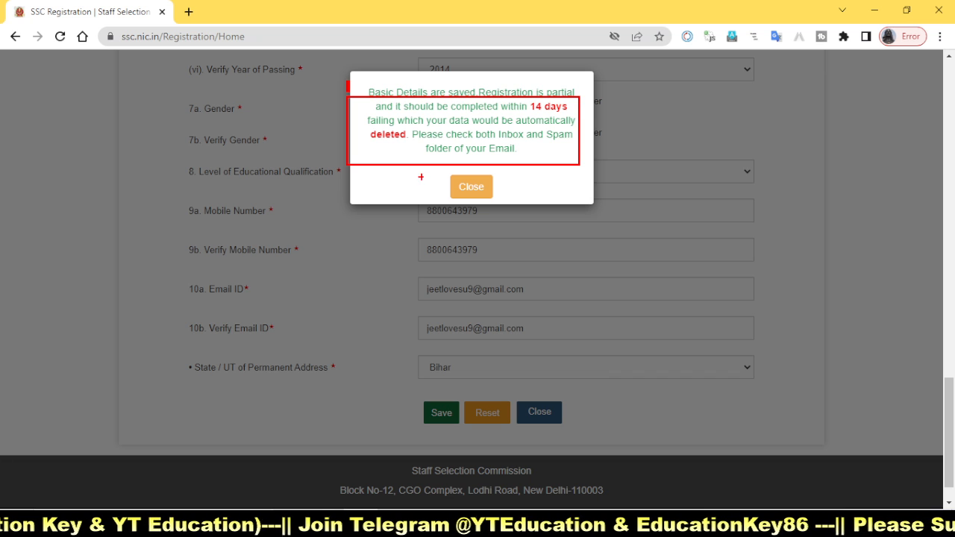
key(Escape)
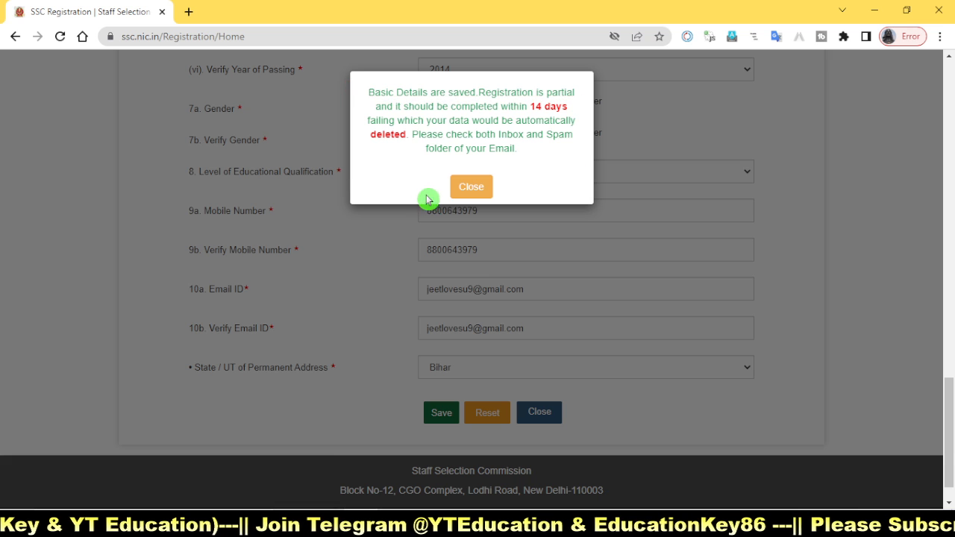
click(477, 187)
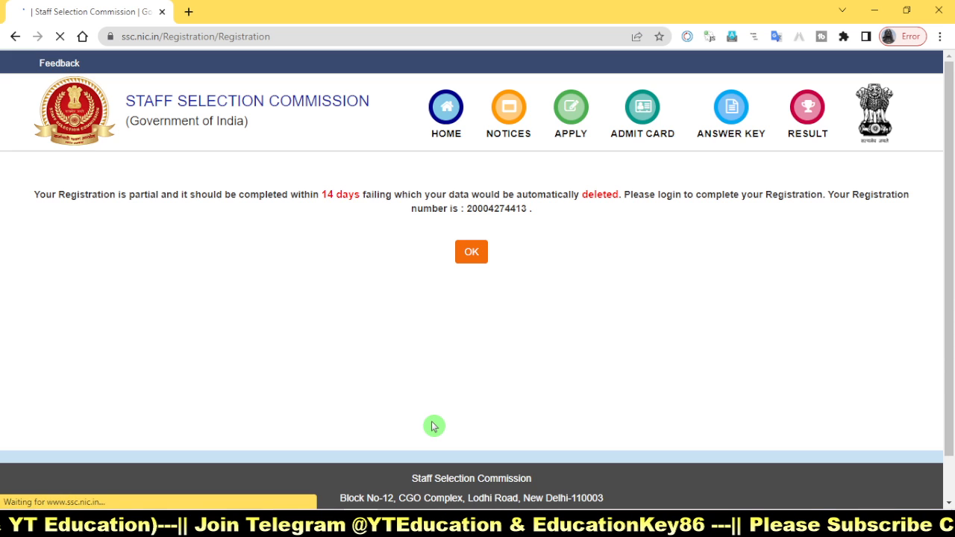
click(470, 253)
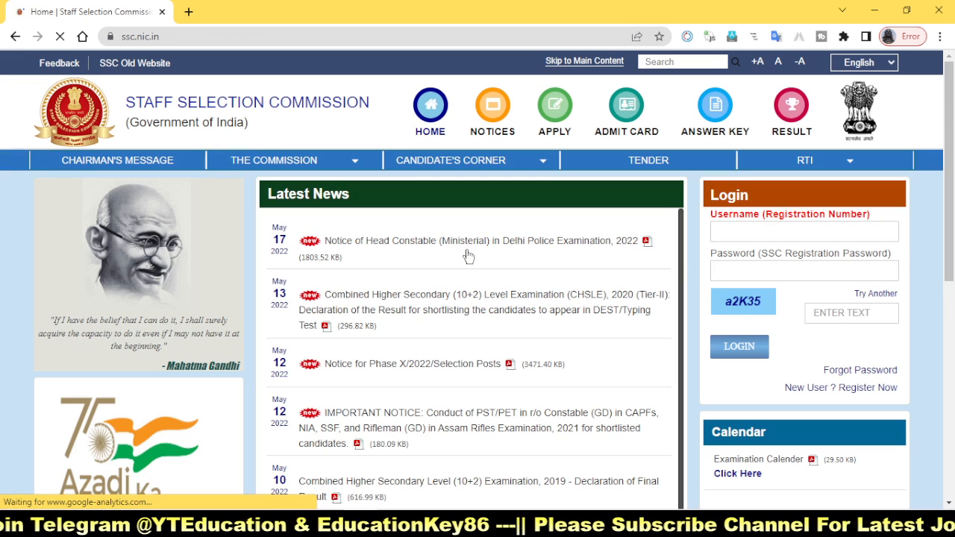
Step: Fill in the login form with the registration number as username and the registration password
click(728, 231)
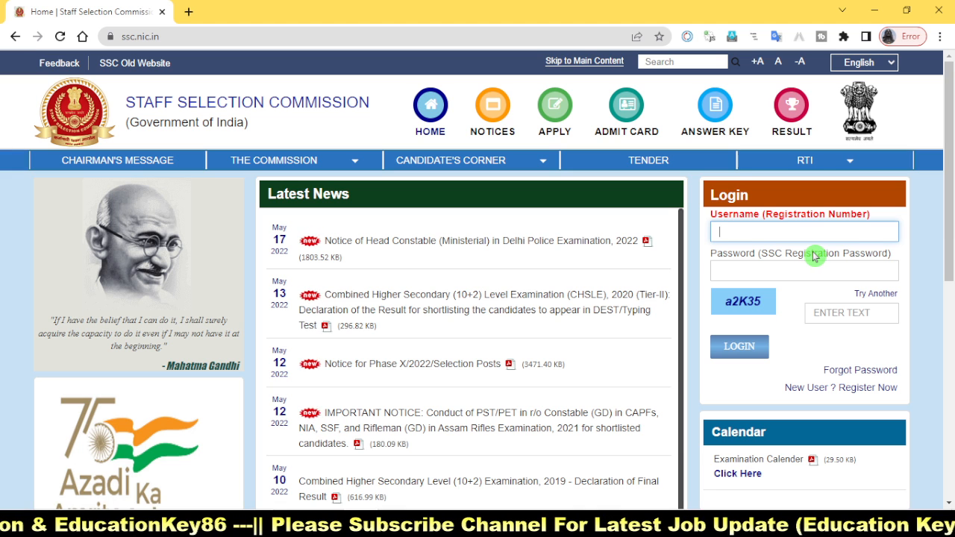
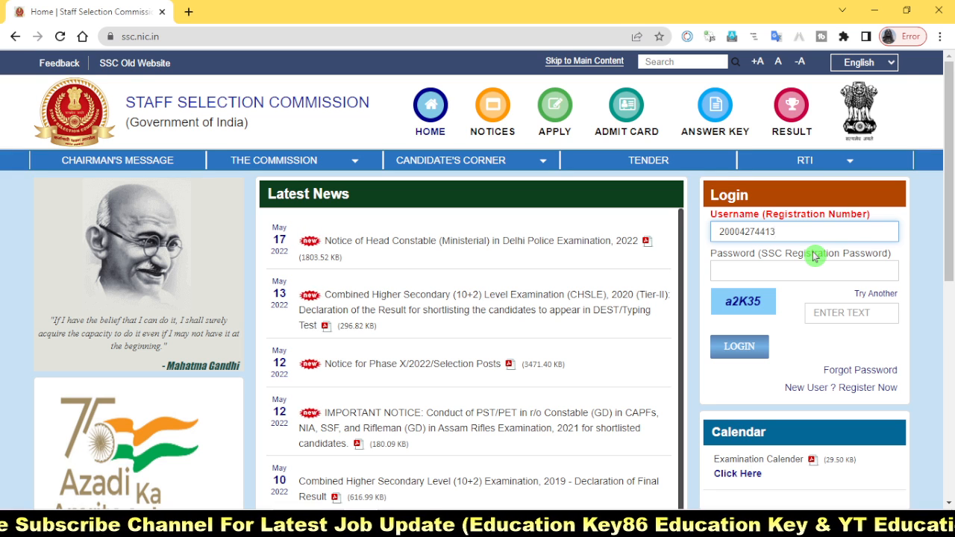
click(774, 275)
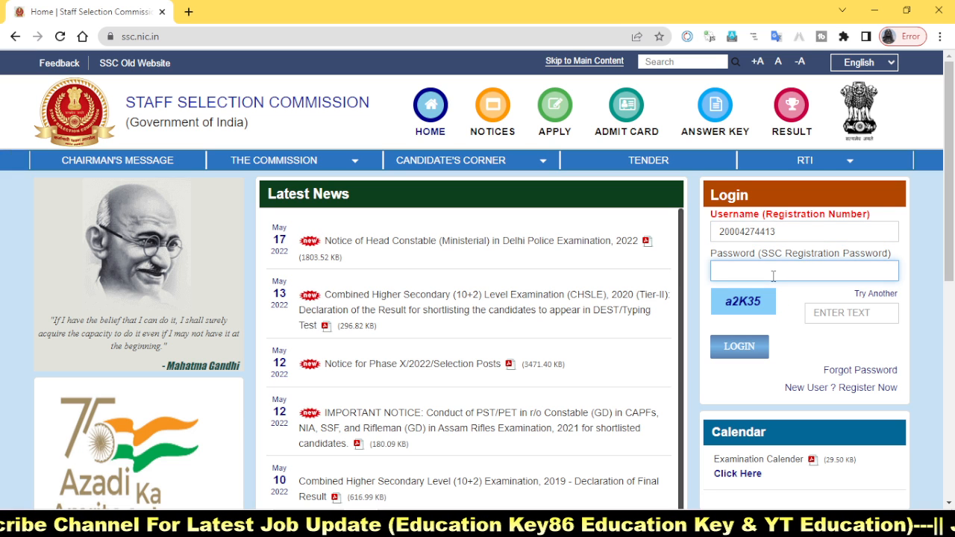
text(****)
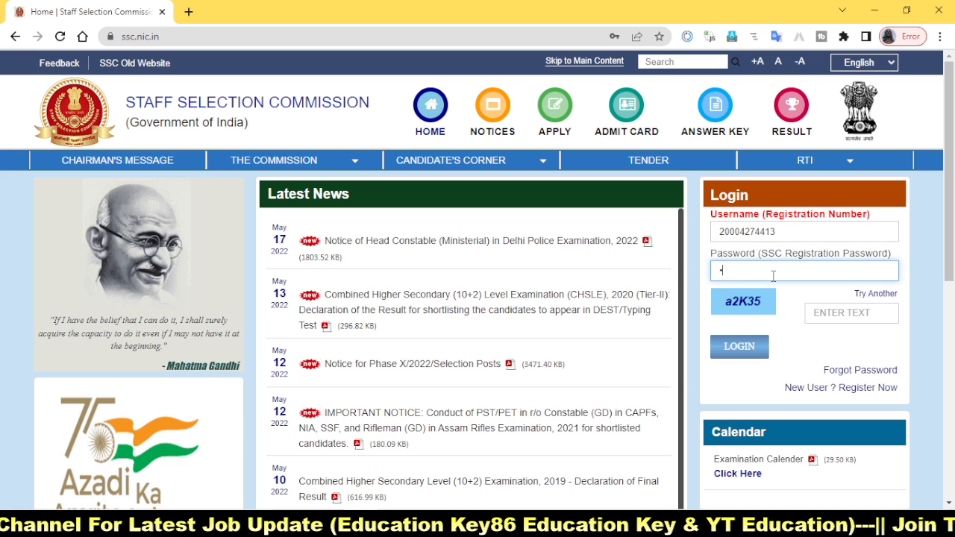
Step: Enter the captcha text shown in the login form and log in to the candidate account
click(843, 313)
text(a2)
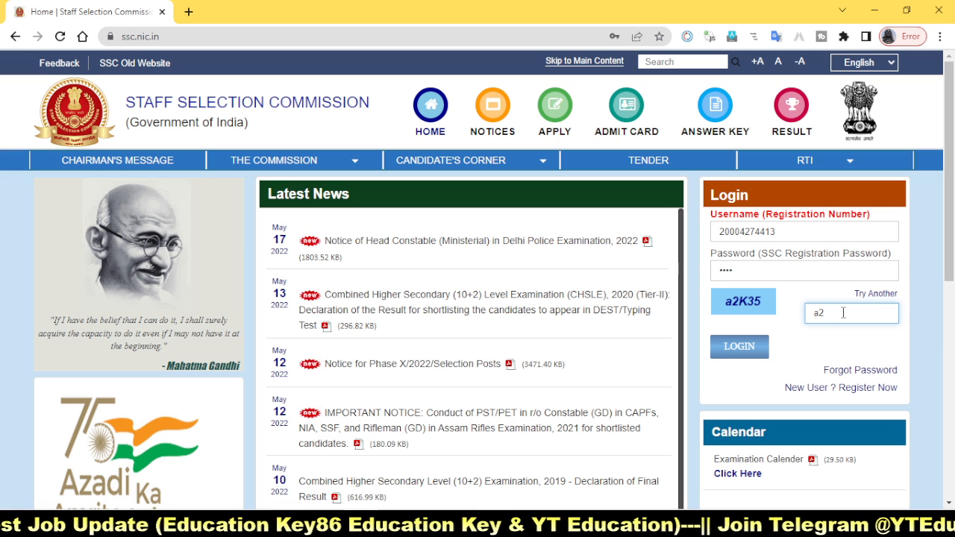
text(K35)
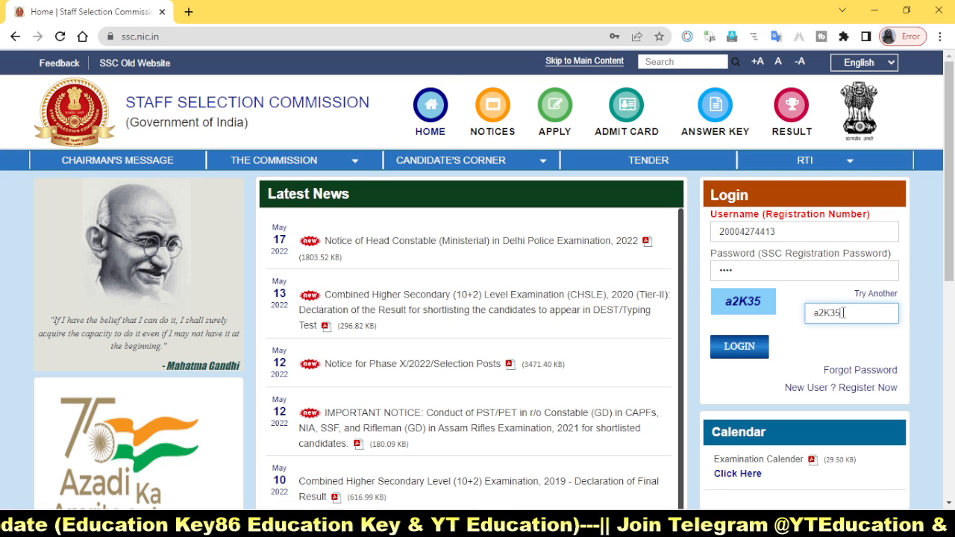
click(760, 349)
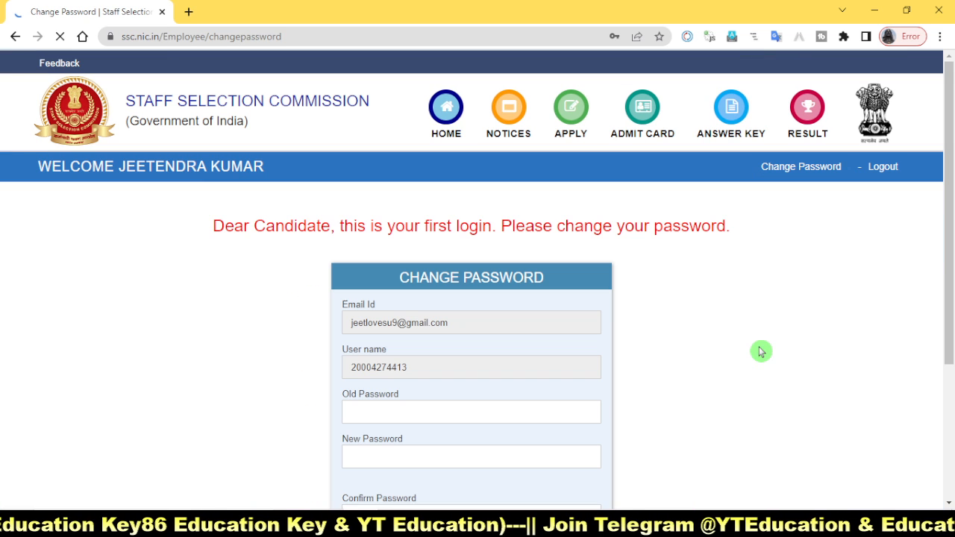
Step: Enter the current password in the Old Password field of the Change Password form
scroll(686, 422, down, 1)
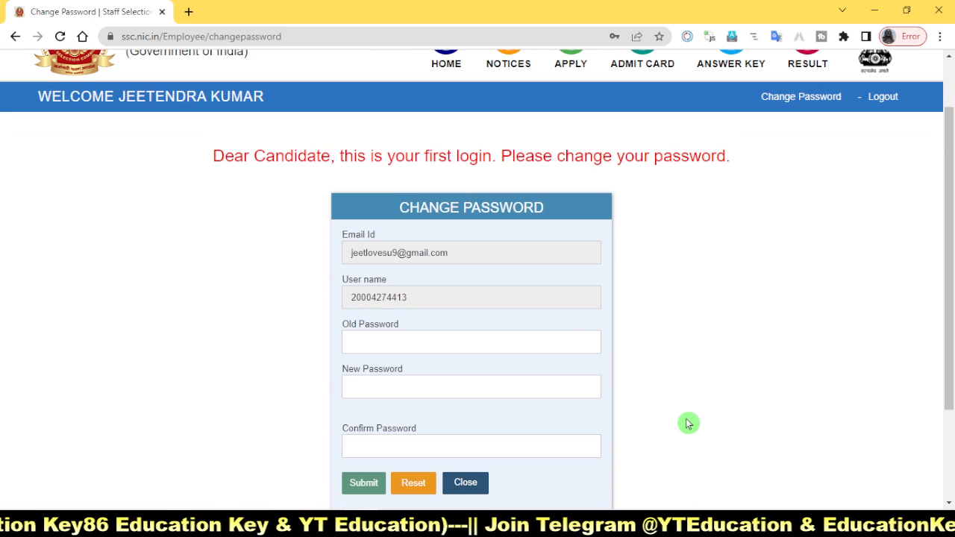
scroll(688, 422, down, 1)
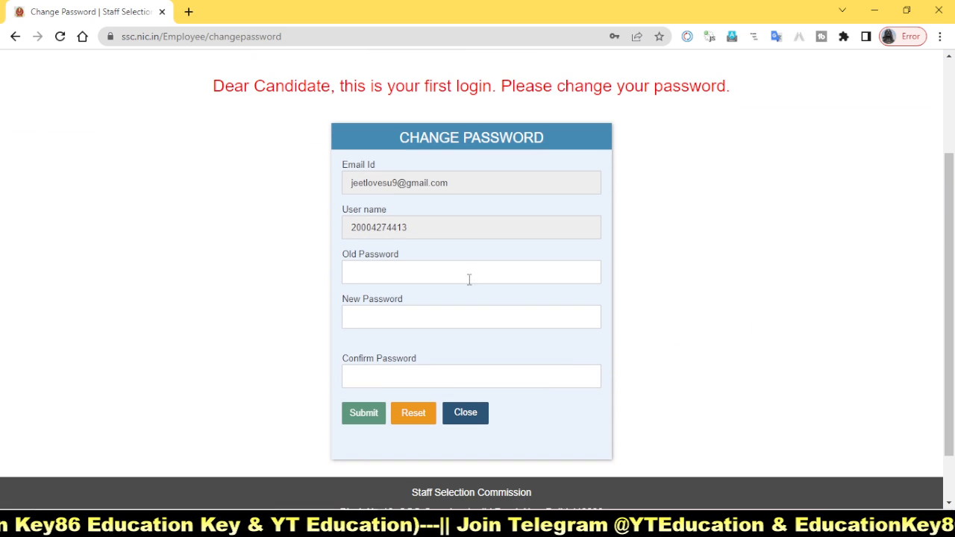
click(395, 279)
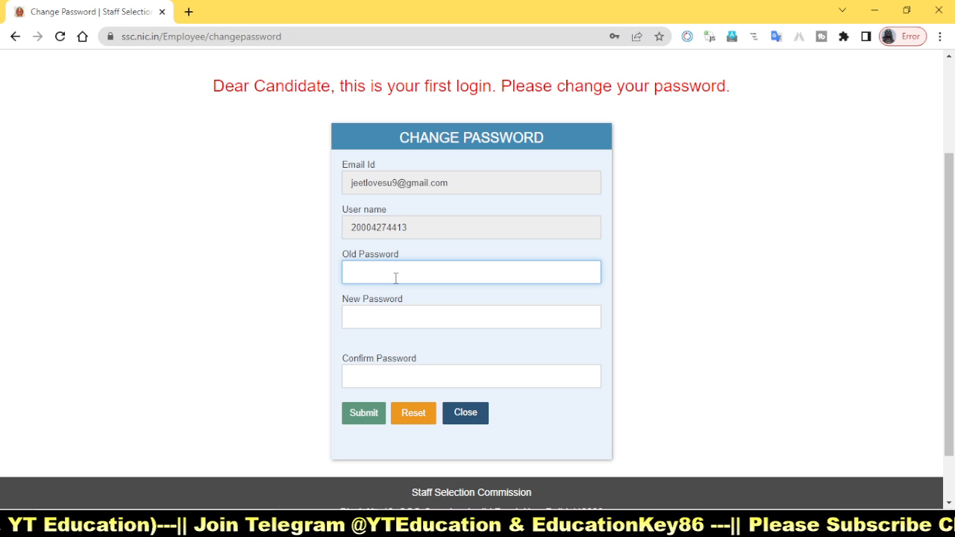
text(••••)
Step: Start the New Password entry with a capital letter and review the requirements for a number, a special character and at least 8 characters
click(409, 318)
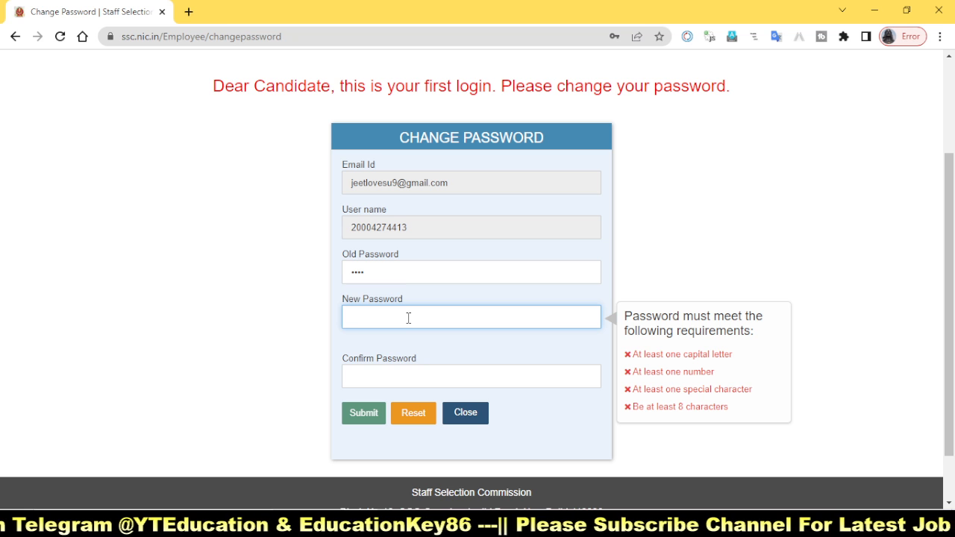
text(•)
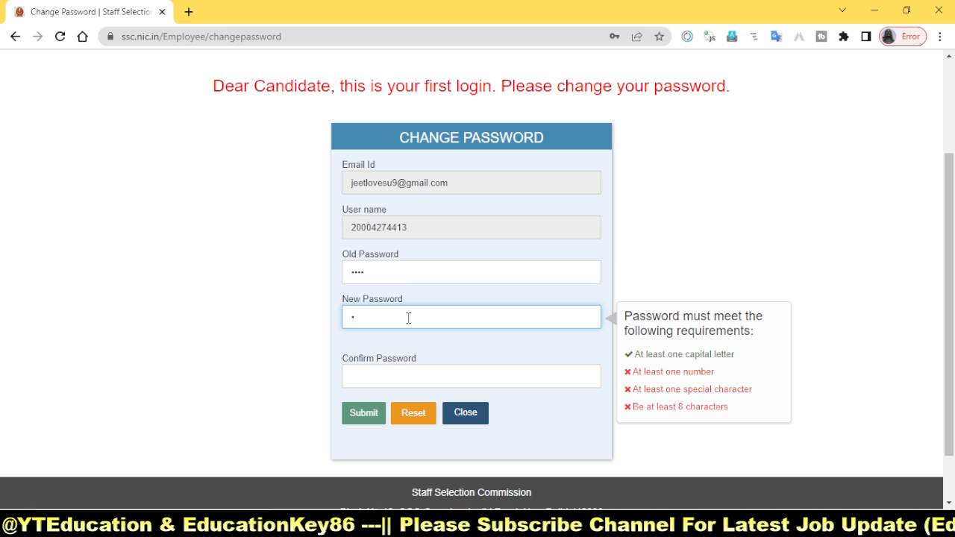
key(BackSpace)
text(•)
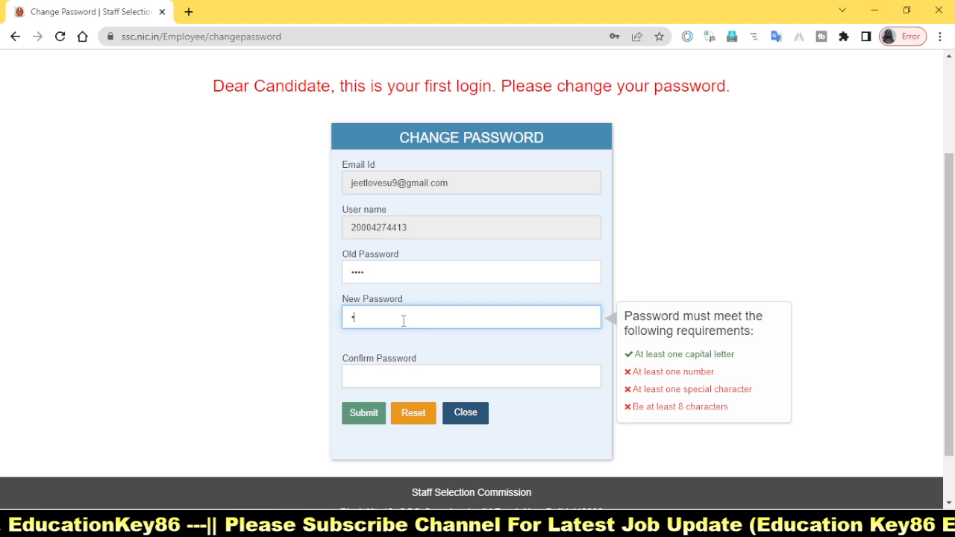
drag(623, 341, 764, 362)
drag(613, 364, 726, 380)
drag(618, 382, 770, 396)
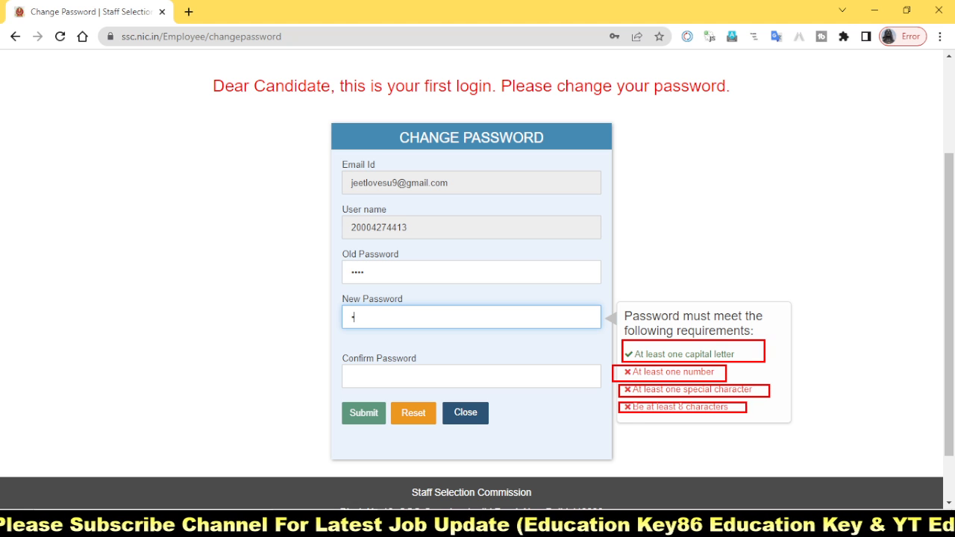
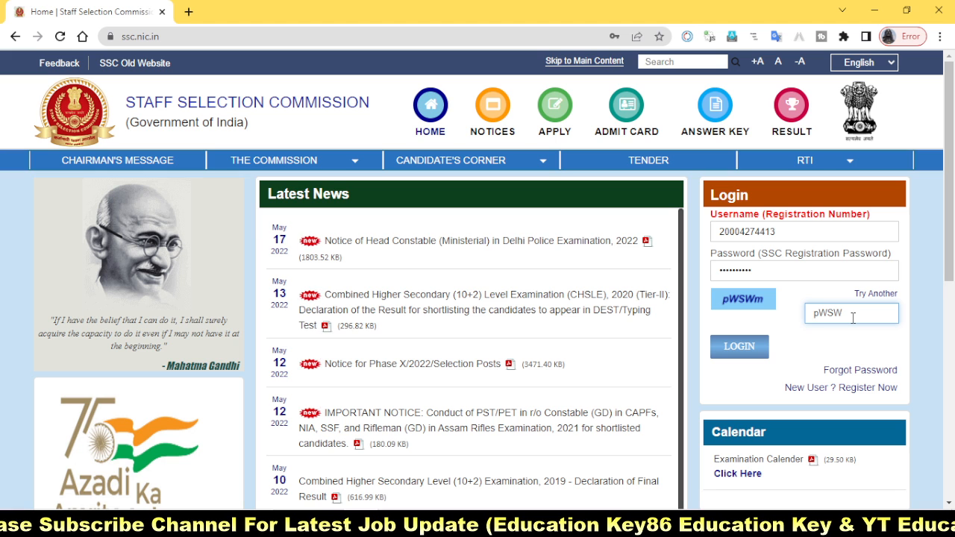
Step: Complete the captcha text with its last letter and log in to the candidate account
text(m)
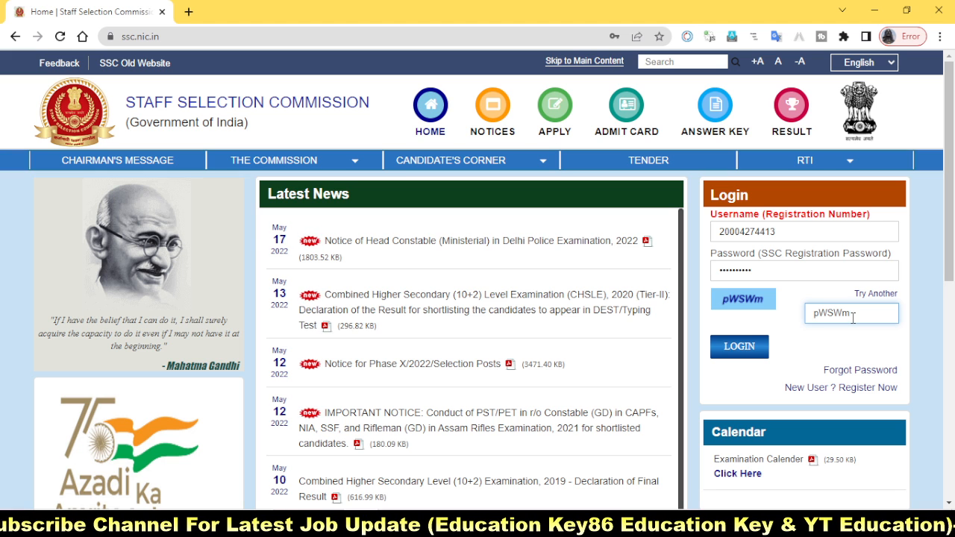
click(757, 352)
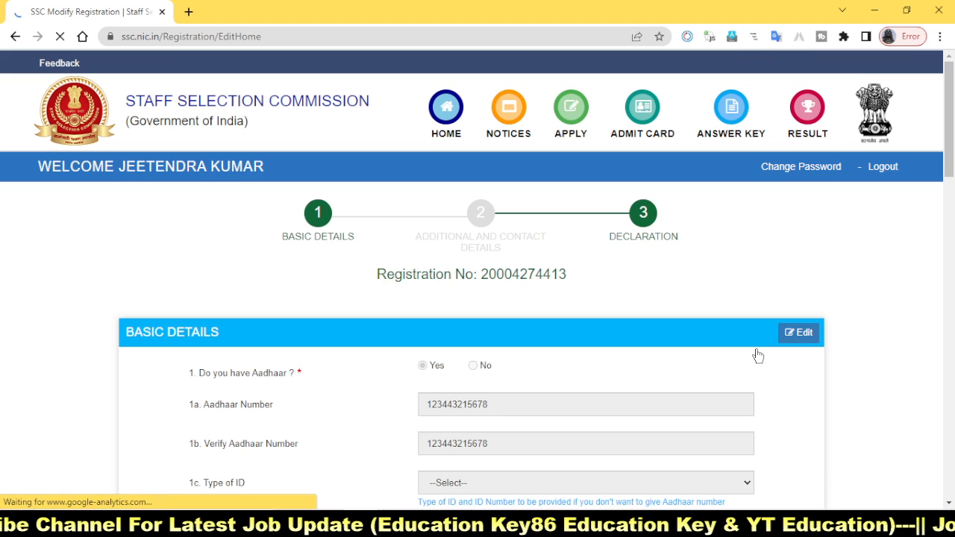
Step: Review the saved basic details of the registration and proceed to the Additional and Contact Details section for editing
scroll(678, 399, down, 3)
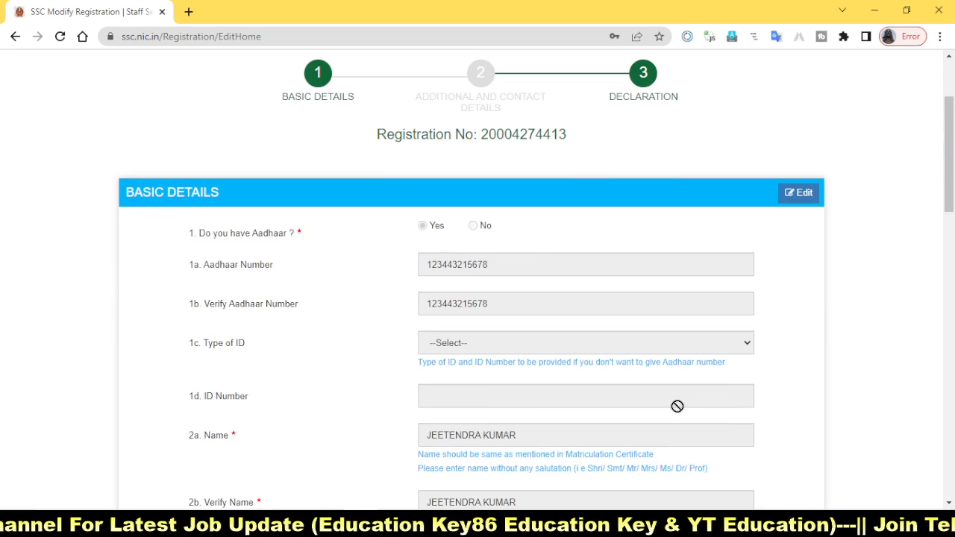
scroll(677, 407, down, 12)
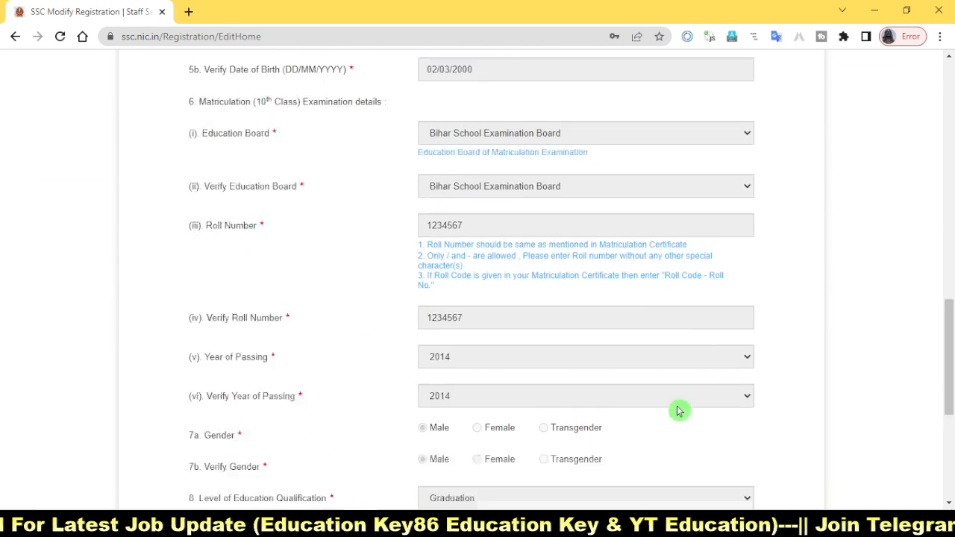
scroll(678, 410, down, 2)
scroll(678, 407, up, 5)
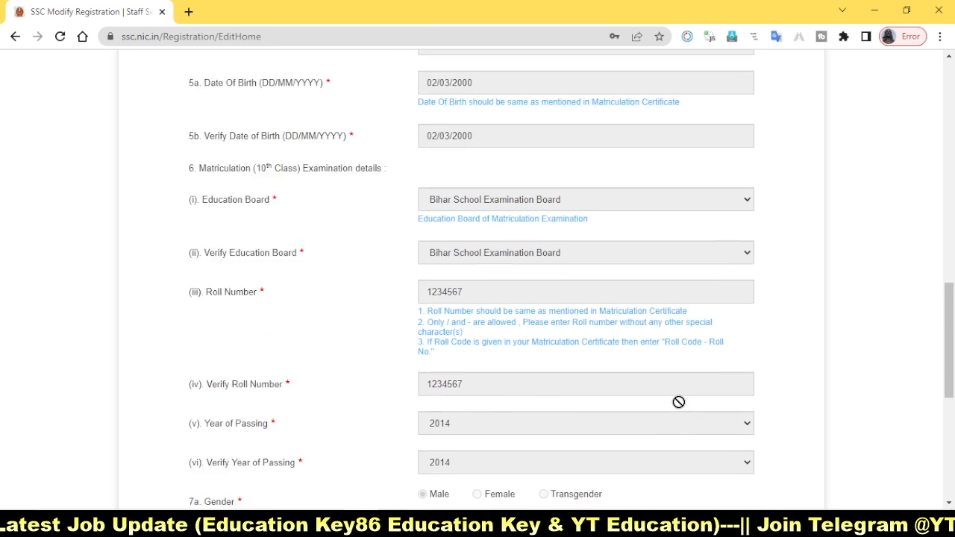
scroll(678, 403, down, 4)
scroll(678, 402, down, 1)
click(471, 393)
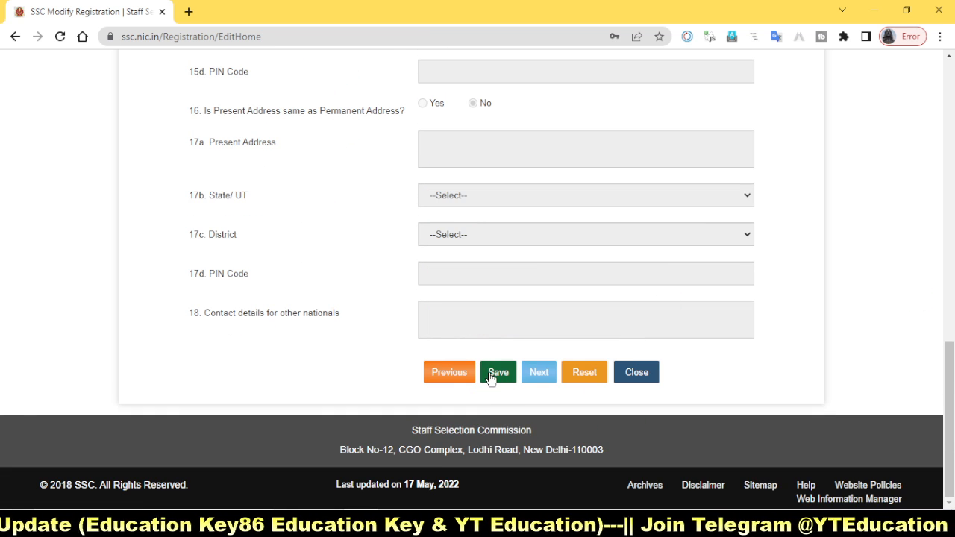
scroll(851, 305, up, 15)
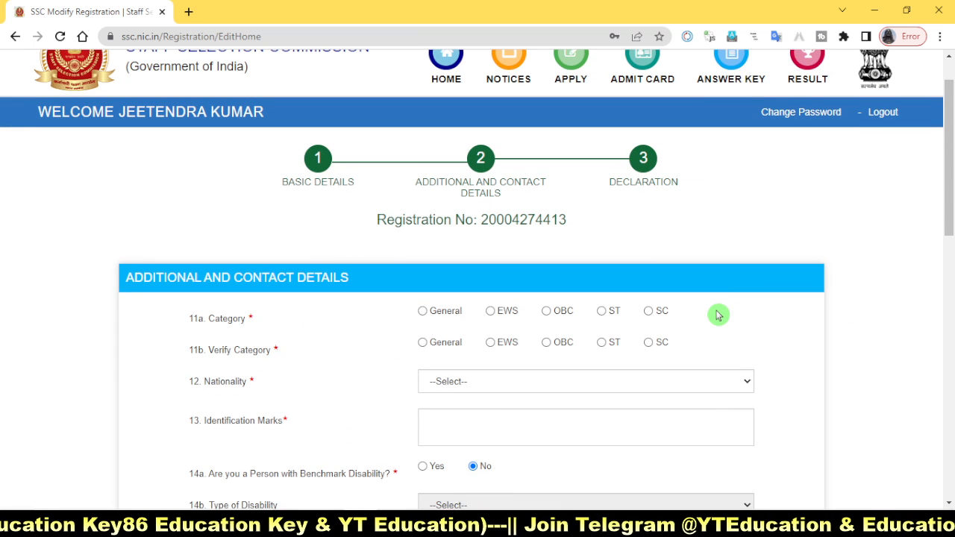
mouse_move(394, 139)
mouse_down()
mouse_move(529, 209)
mouse_move(564, 208)
mouse_up()
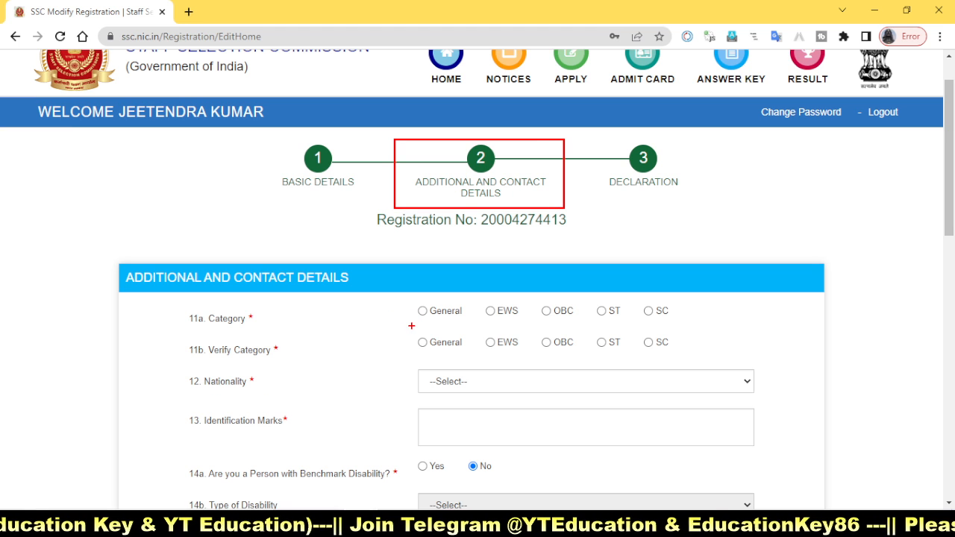
mouse_move(401, 303)
mouse_down()
mouse_move(467, 326)
mouse_move(687, 321)
mouse_up()
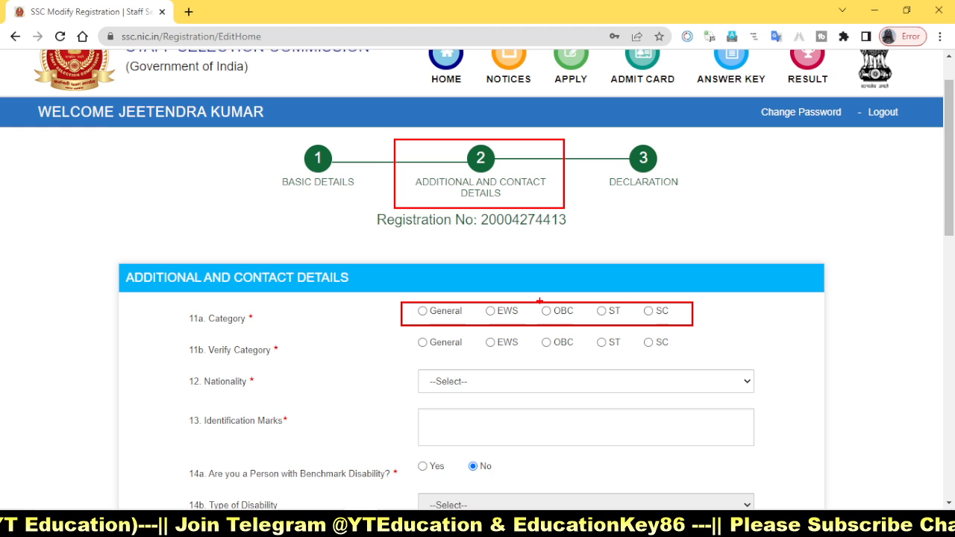
mouse_move(538, 302)
mouse_down()
mouse_move(567, 320)
mouse_move(670, 319)
mouse_up()
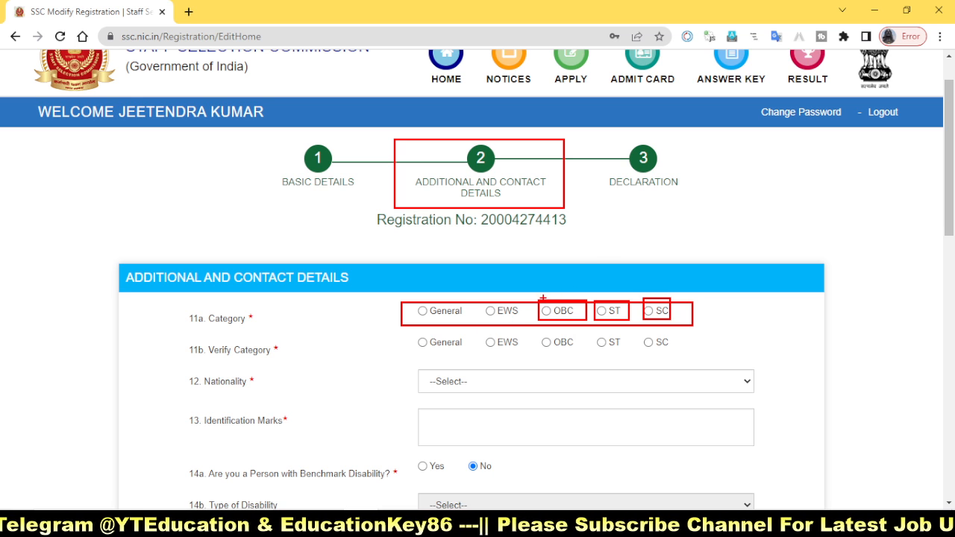
drag(549, 300, 612, 246)
drag(601, 300, 648, 258)
drag(646, 303, 700, 265)
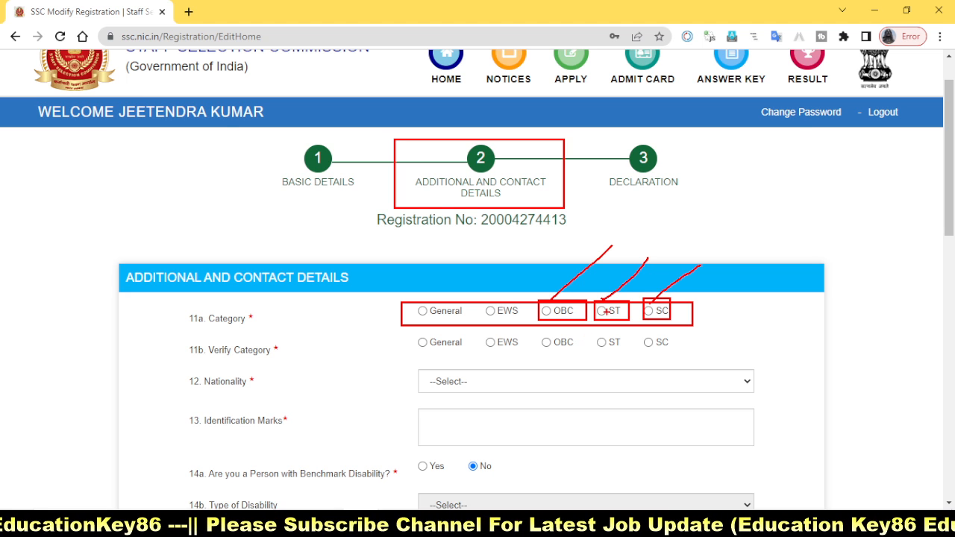
drag(466, 292, 518, 325)
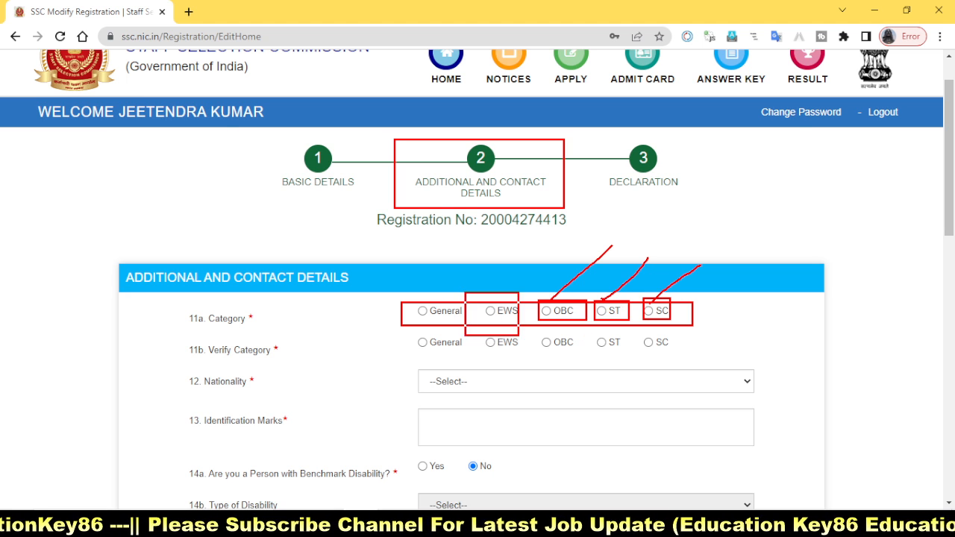
key(Escape)
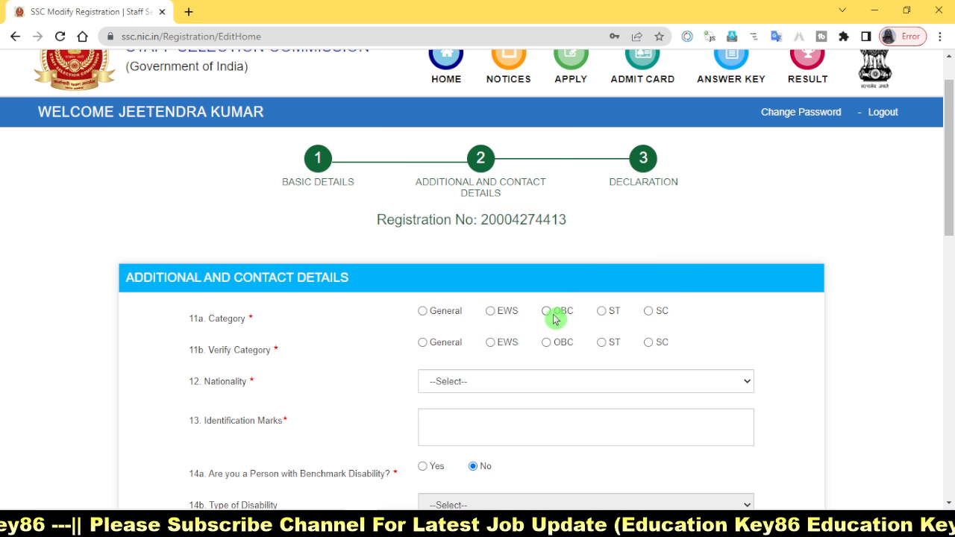
Step: Choose OBC for both Category and Verify Category, and set the nationality to Citizen of India
click(547, 313)
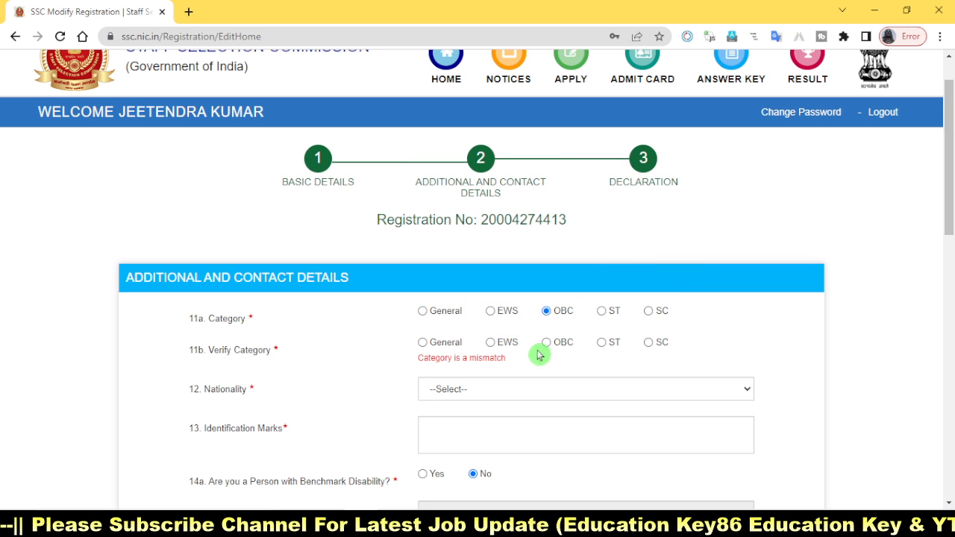
click(546, 343)
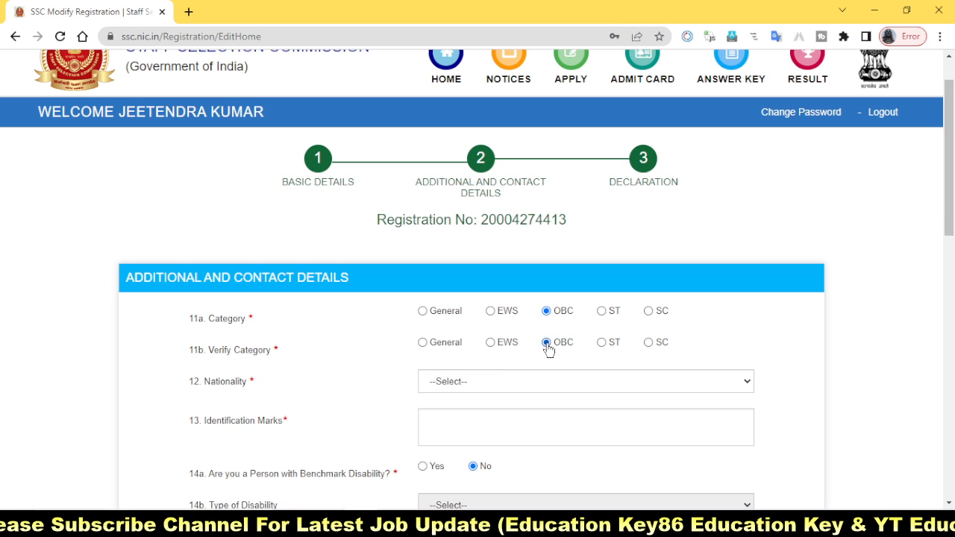
scroll(676, 401, down, 2)
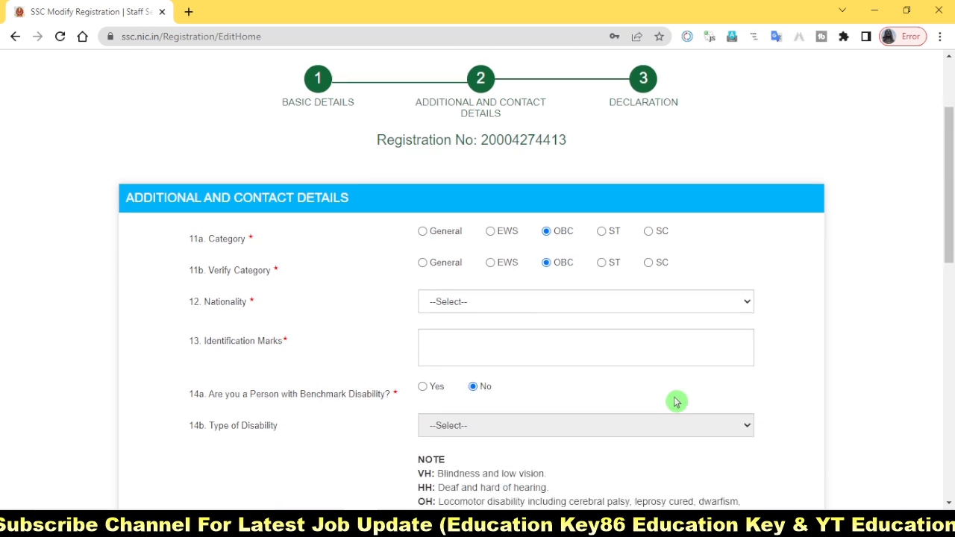
mouse_move(406, 218)
mouse_down()
mouse_move(545, 261)
mouse_move(786, 260)
mouse_up()
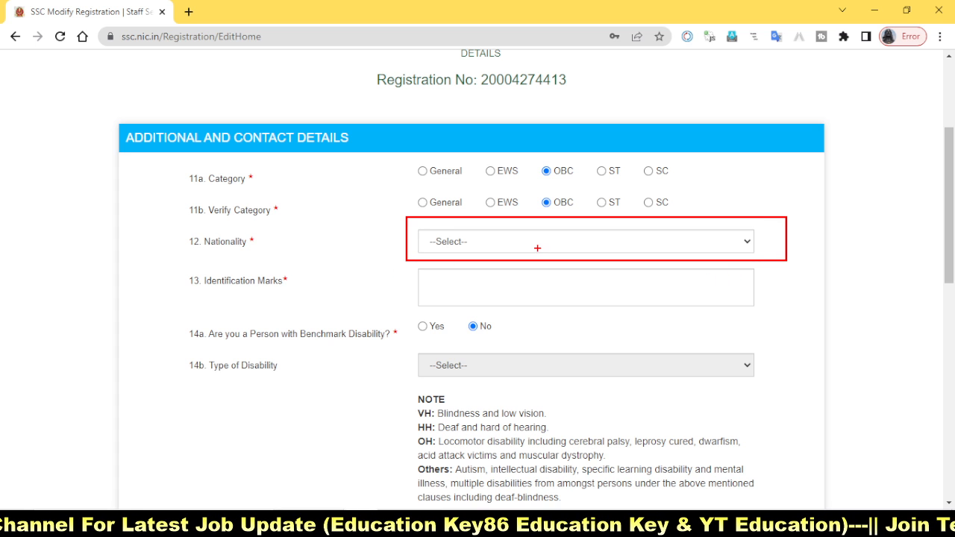
click(558, 247)
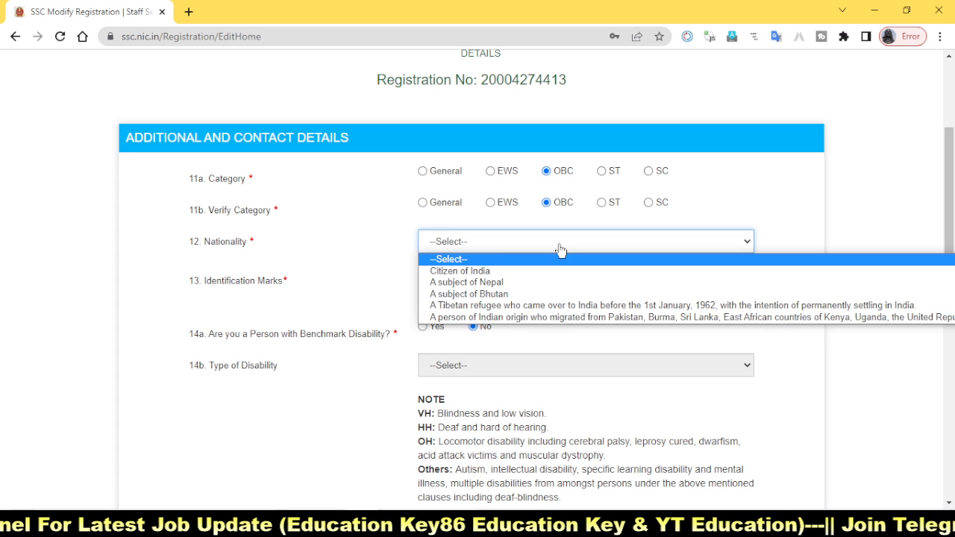
click(533, 270)
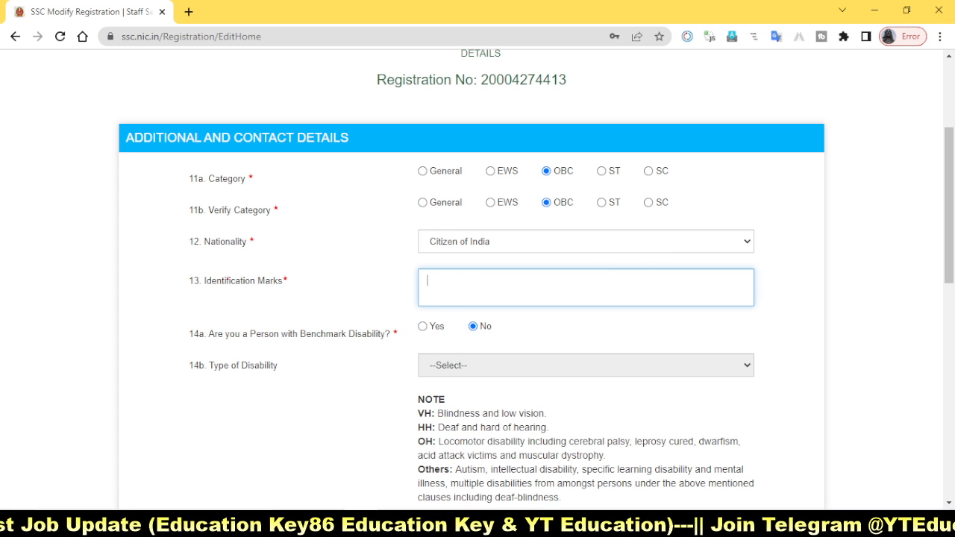
mouse_move(162, 267)
mouse_down()
mouse_move(215, 291)
mouse_move(343, 294)
mouse_up()
mouse_move(396, 265)
mouse_down()
mouse_move(565, 311)
mouse_move(789, 312)
mouse_up()
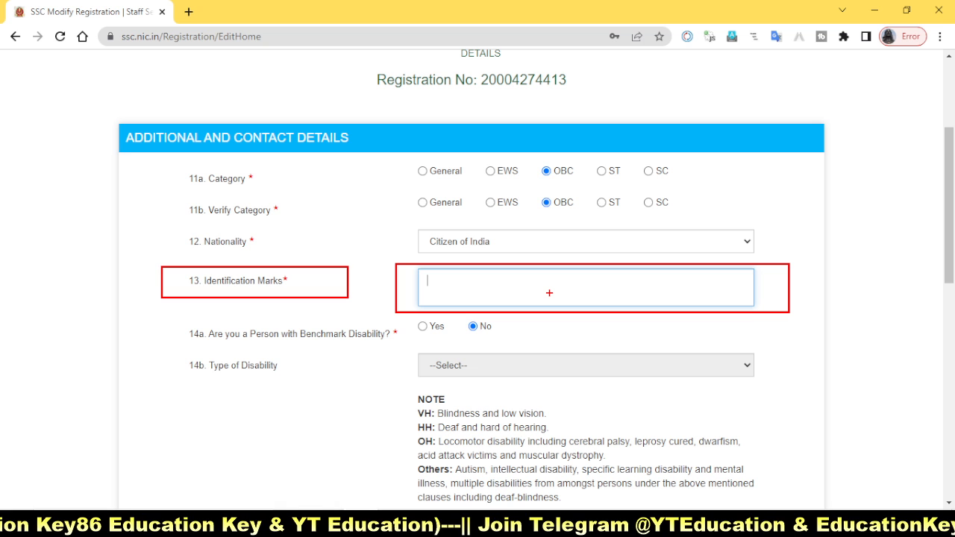
drag(545, 292, 594, 270)
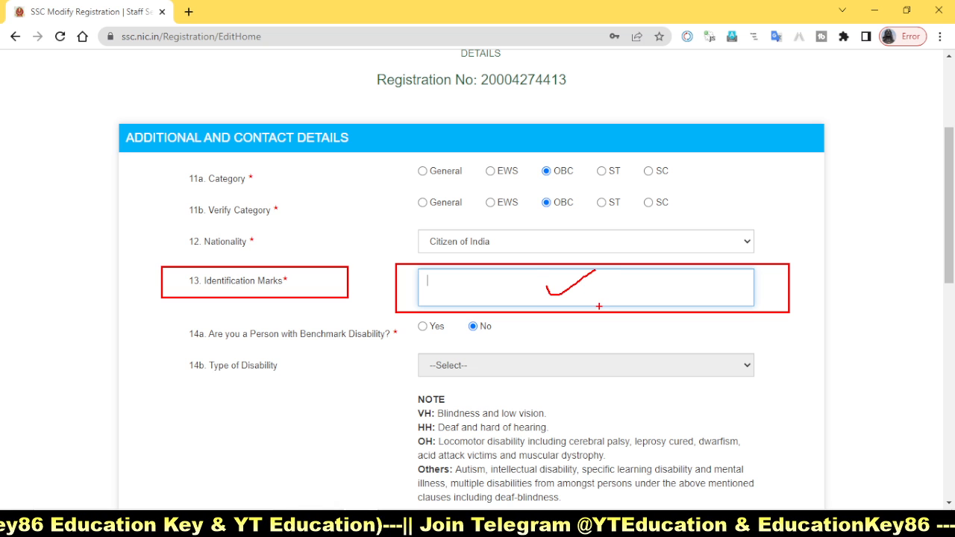
key(Escape)
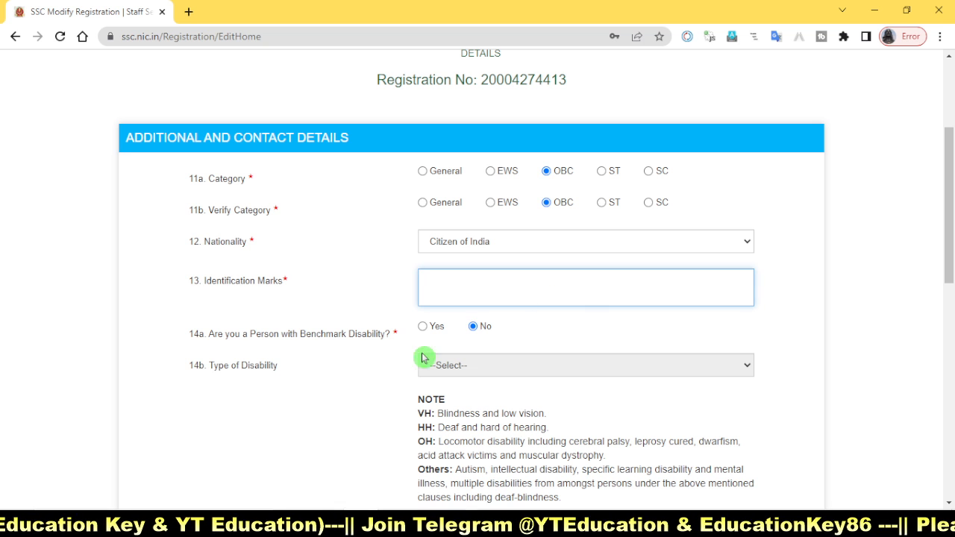
mouse_move(187, 315)
mouse_down()
mouse_move(294, 346)
mouse_move(413, 347)
mouse_up()
mouse_move(464, 312)
mouse_down()
mouse_move(476, 332)
mouse_move(502, 340)
mouse_up()
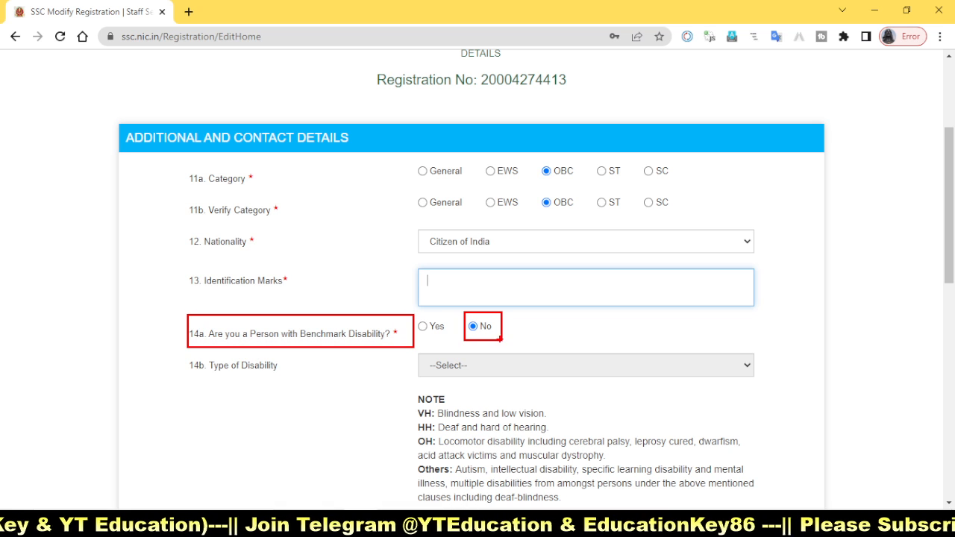
drag(414, 317, 454, 338)
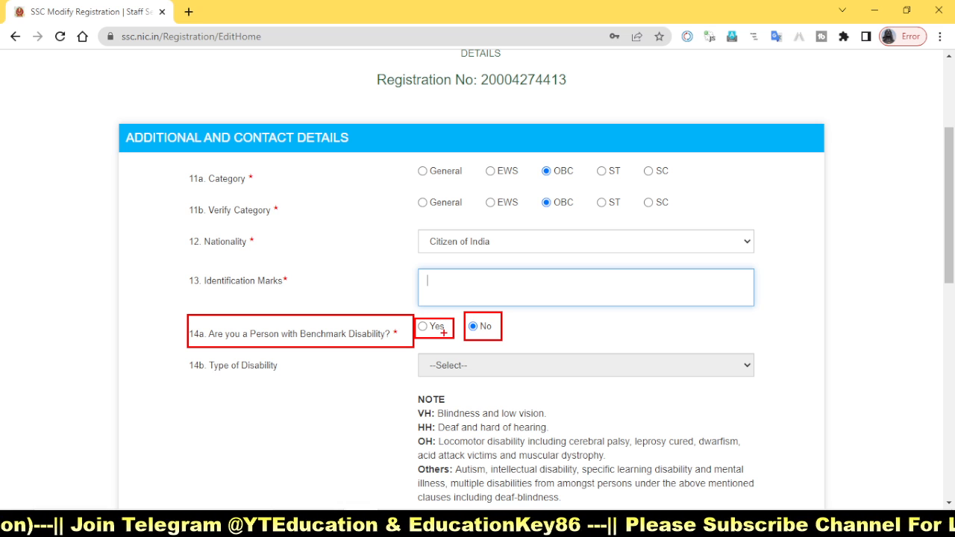
drag(337, 325, 408, 275)
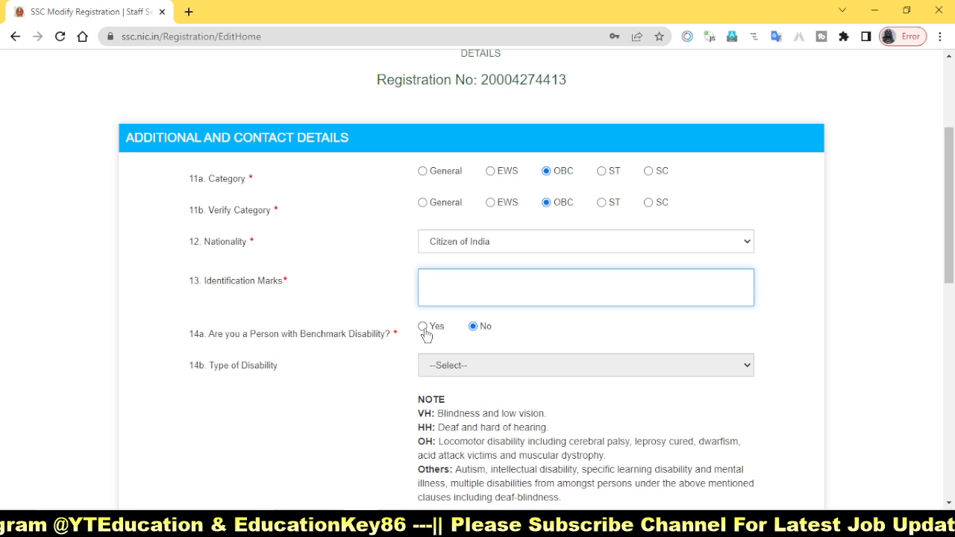
Step: Answer Yes to the benchmark disability question to view the Type of Disability options, and set the answer back to No
click(425, 329)
click(464, 366)
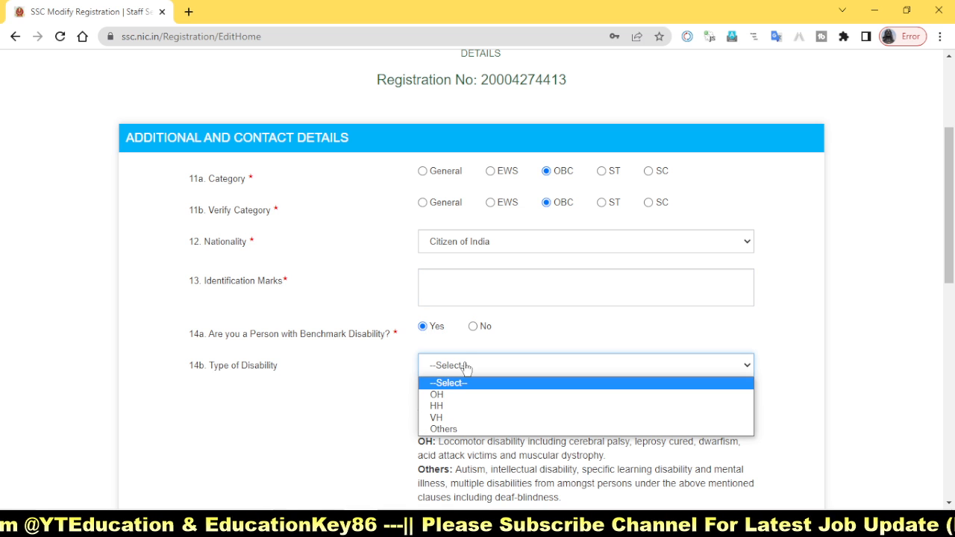
click(477, 326)
Step: Examine the disability note, the permanent and present address fields, and the contact details for other nationals
scroll(506, 389, down, 1)
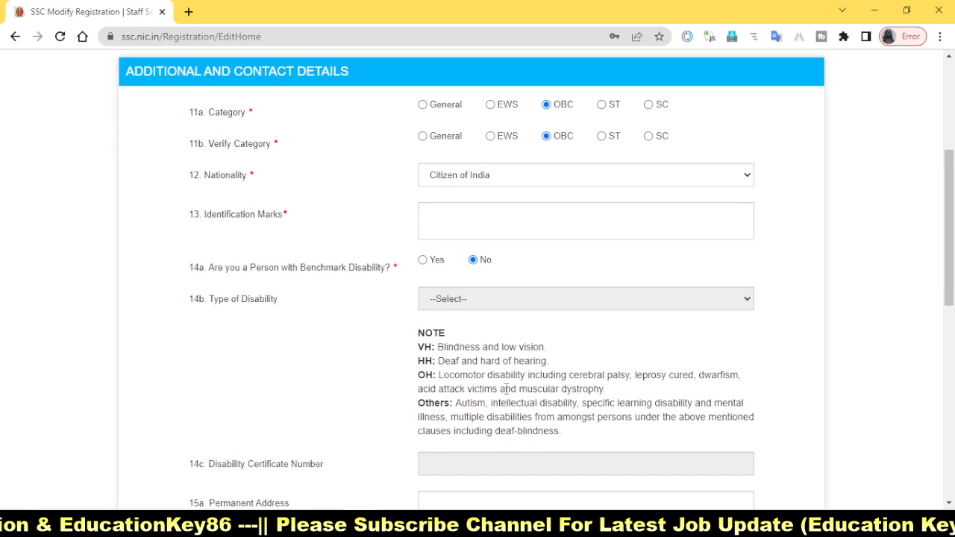
scroll(634, 388, down, 3)
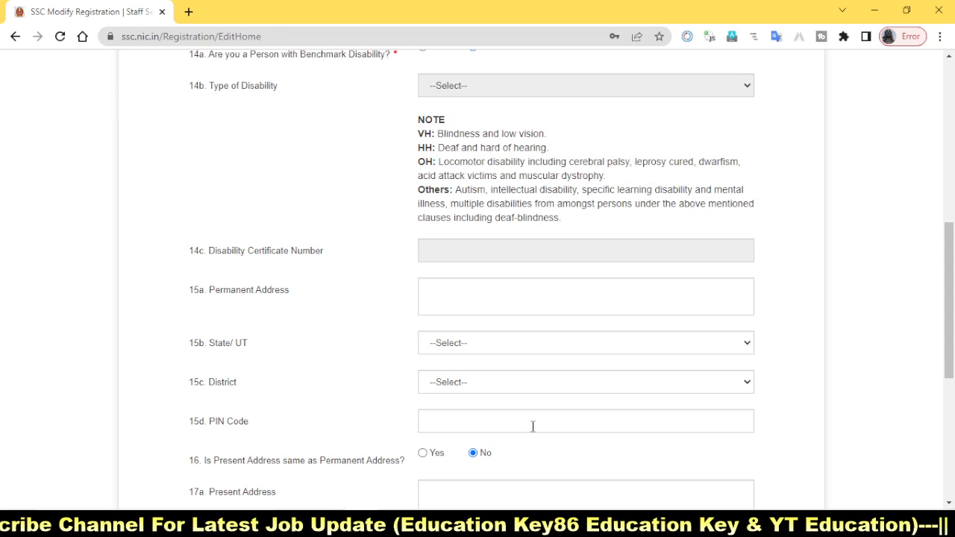
scroll(532, 426, down, 2)
scroll(549, 439, down, 2)
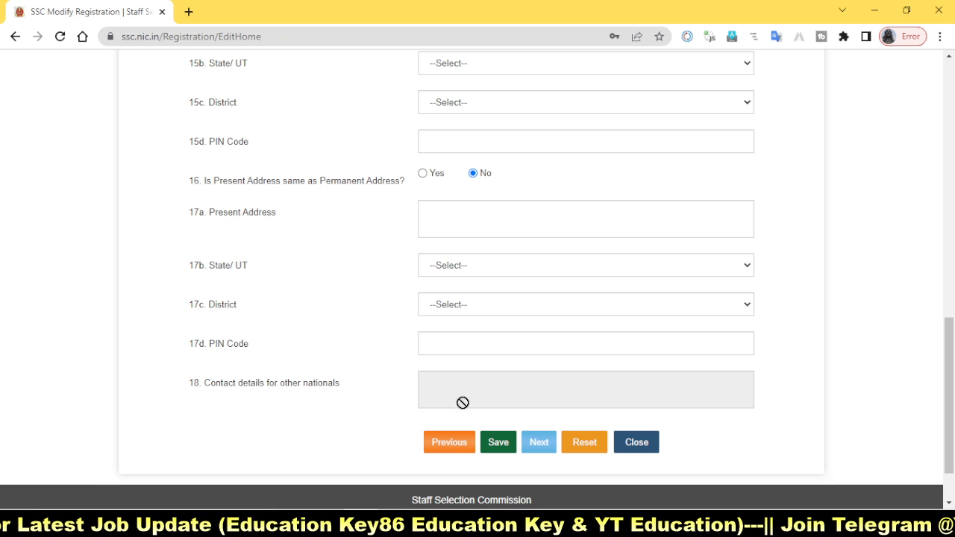
drag(194, 372, 381, 407)
mouse_move(416, 370)
mouse_down()
mouse_move(604, 405)
mouse_move(792, 406)
mouse_up()
right_click(782, 402)
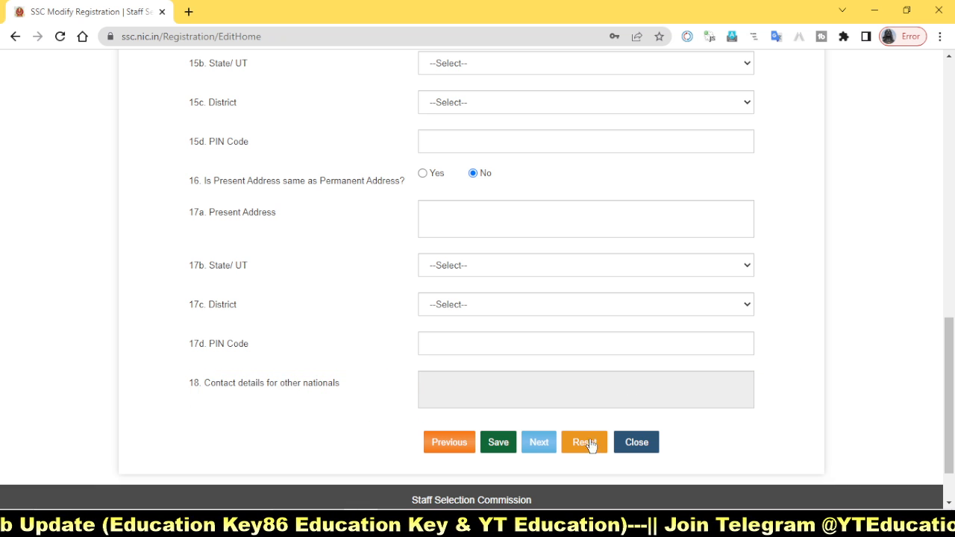
click(462, 493)
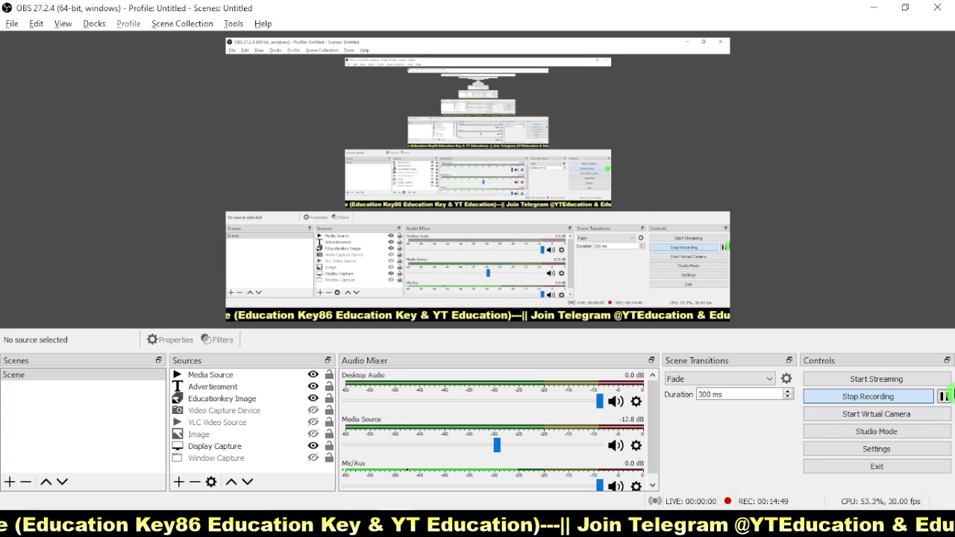
Step: Agree to the declaration on the registration form and send it for final submission
click(827, 396)
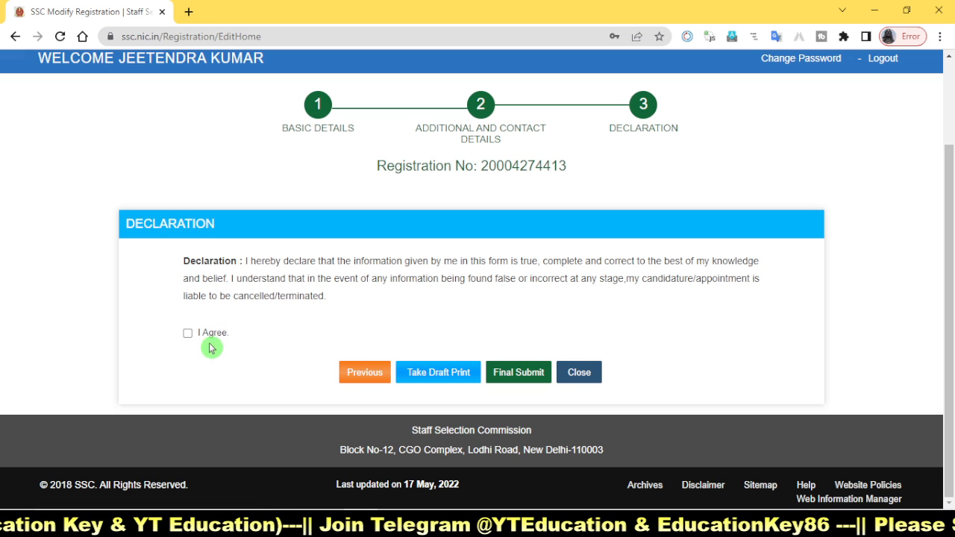
click(187, 333)
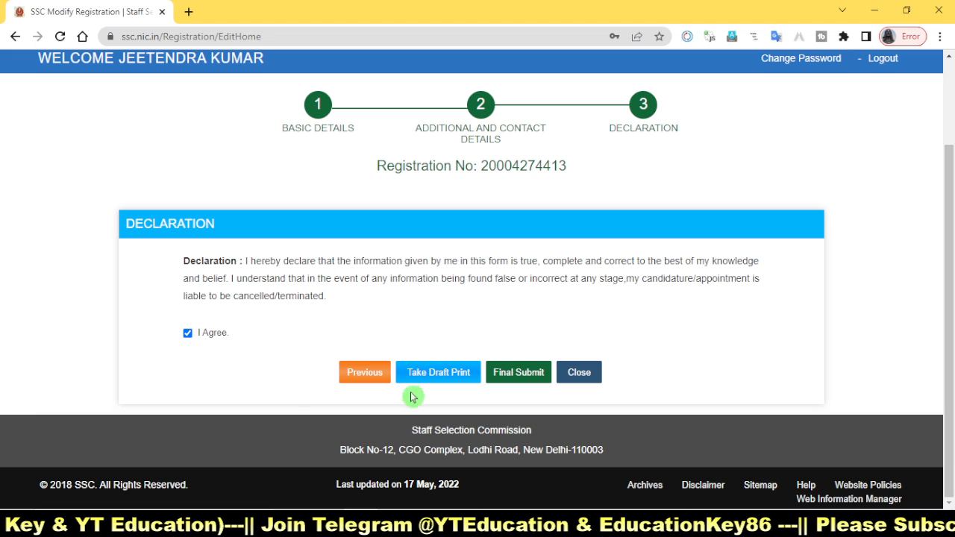
click(515, 373)
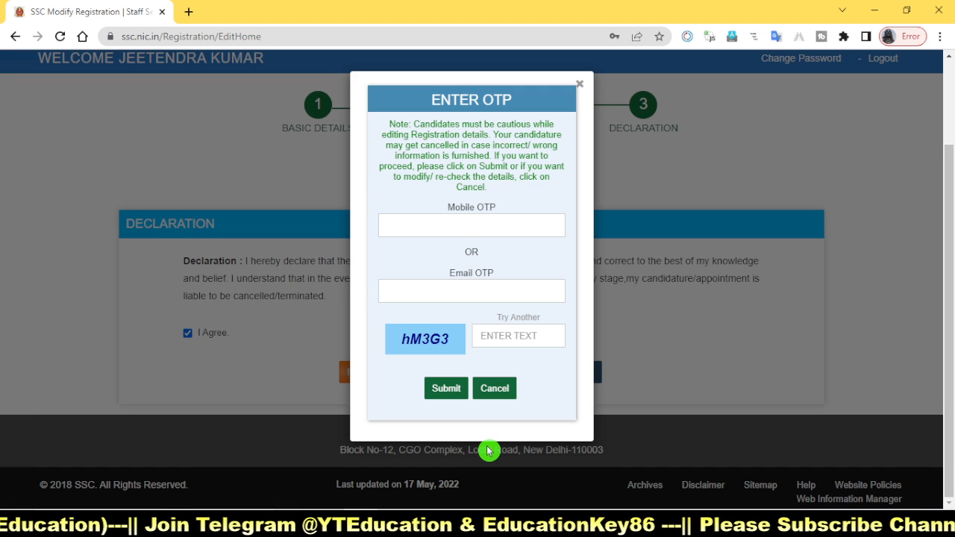
Step: Enter the mobile OTP and the captcha text, submit the registration, and decline the browser's offer to update the saved password
click(460, 230)
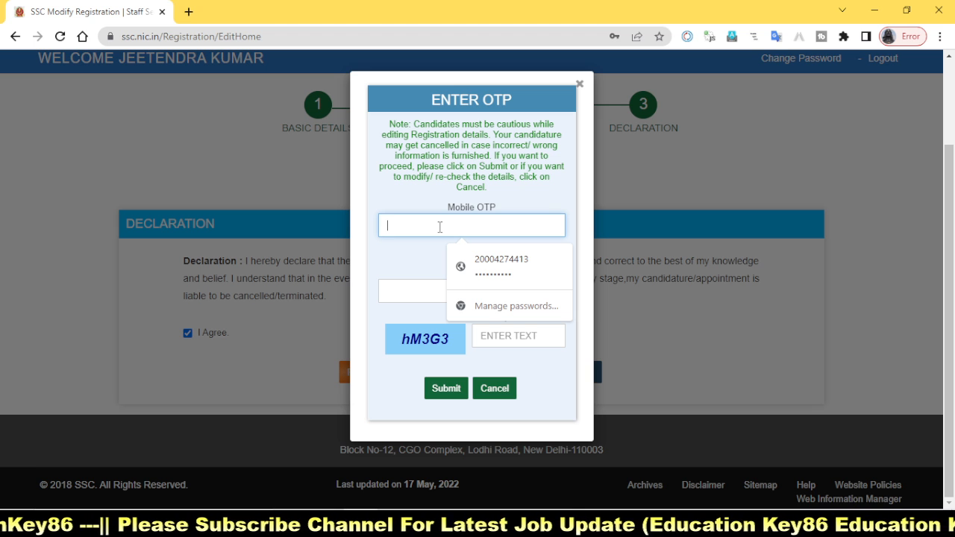
text(4)
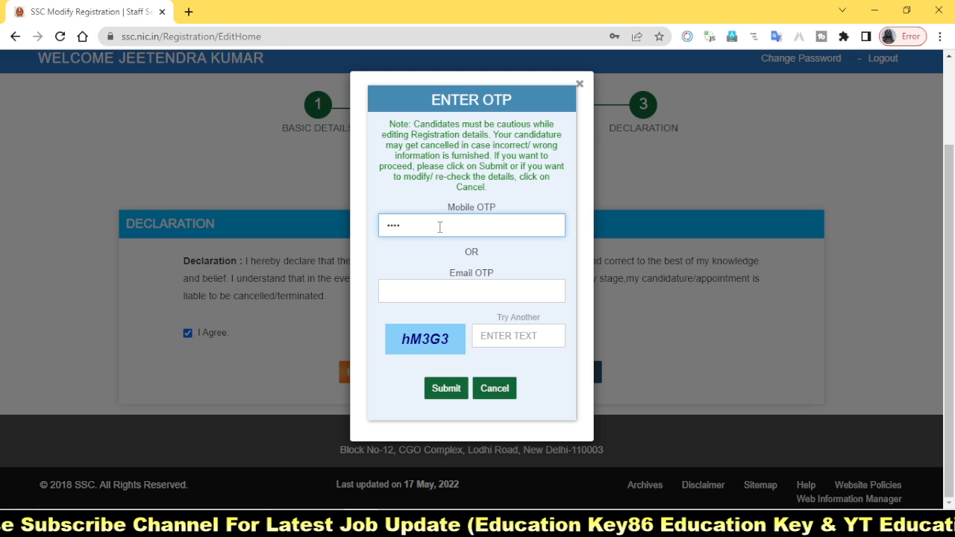
click(515, 340)
text(h)
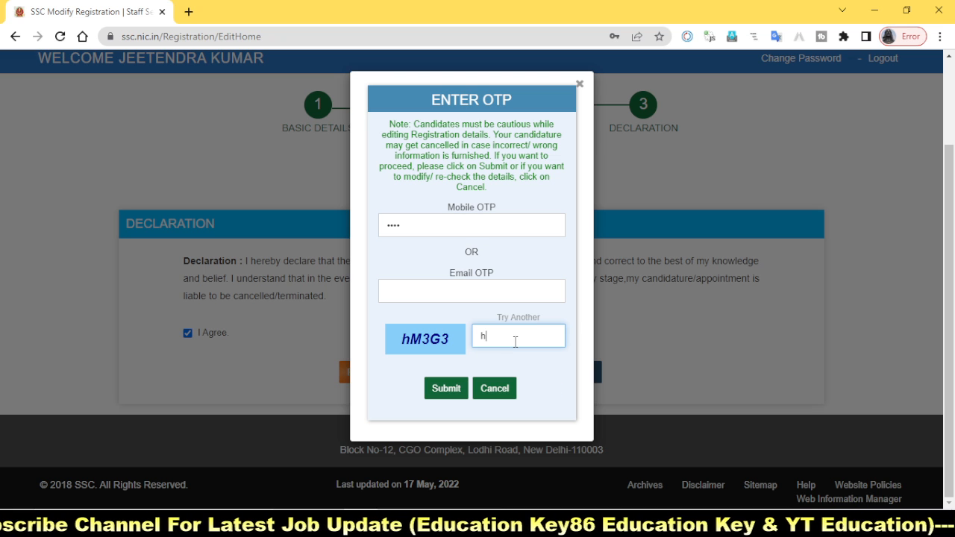
text(M)
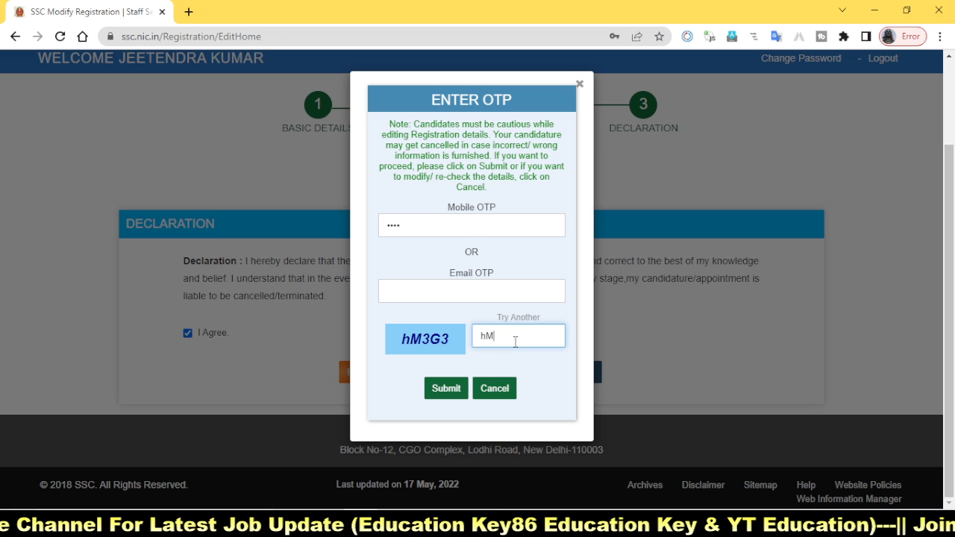
text(3)
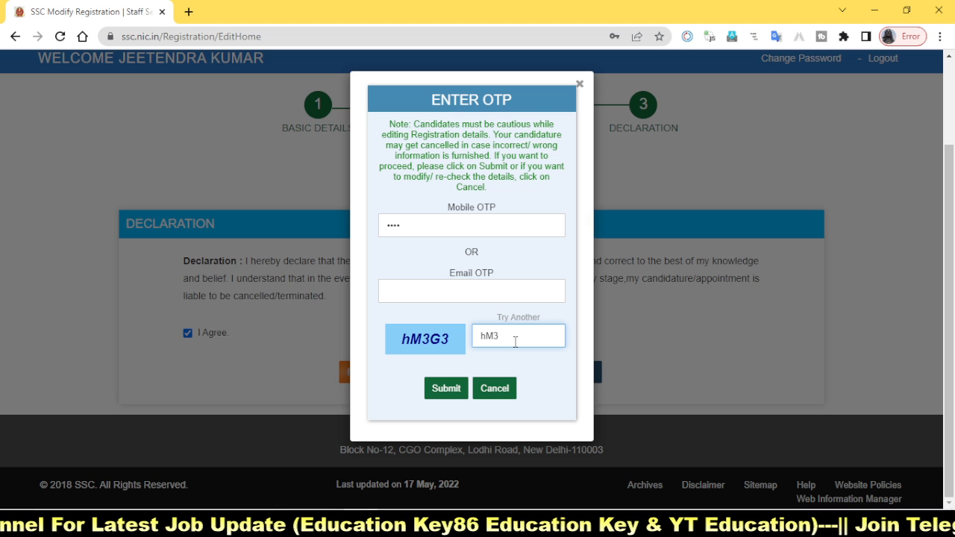
text(G3)
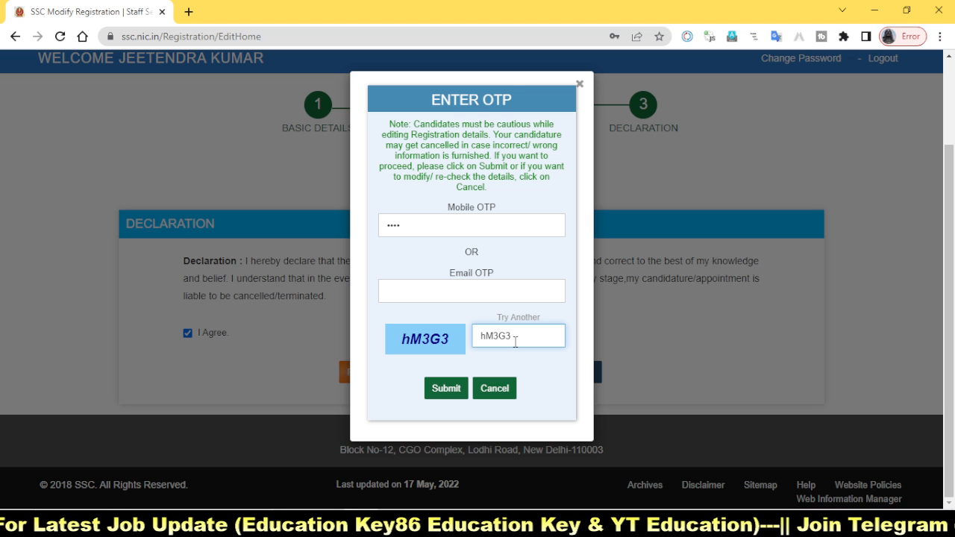
click(447, 390)
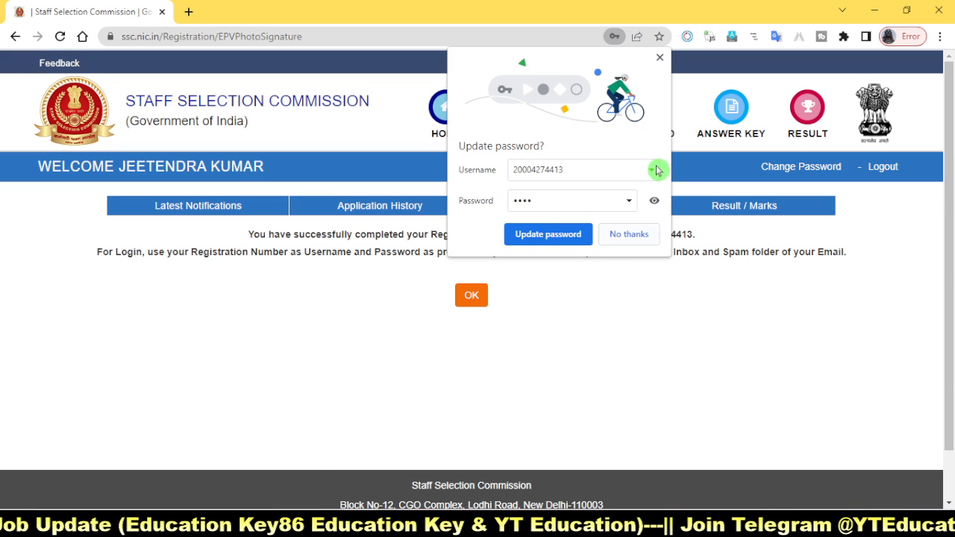
click(625, 234)
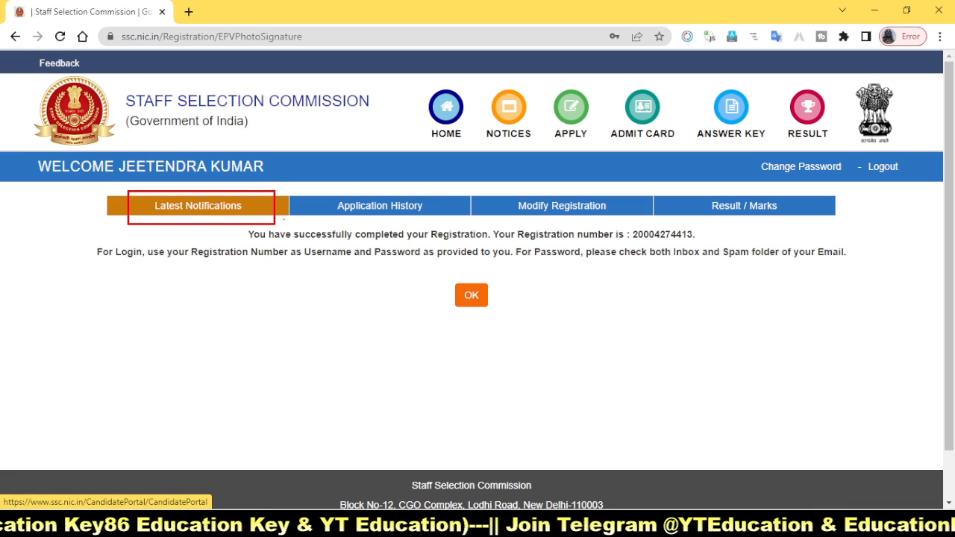
drag(315, 188, 440, 225)
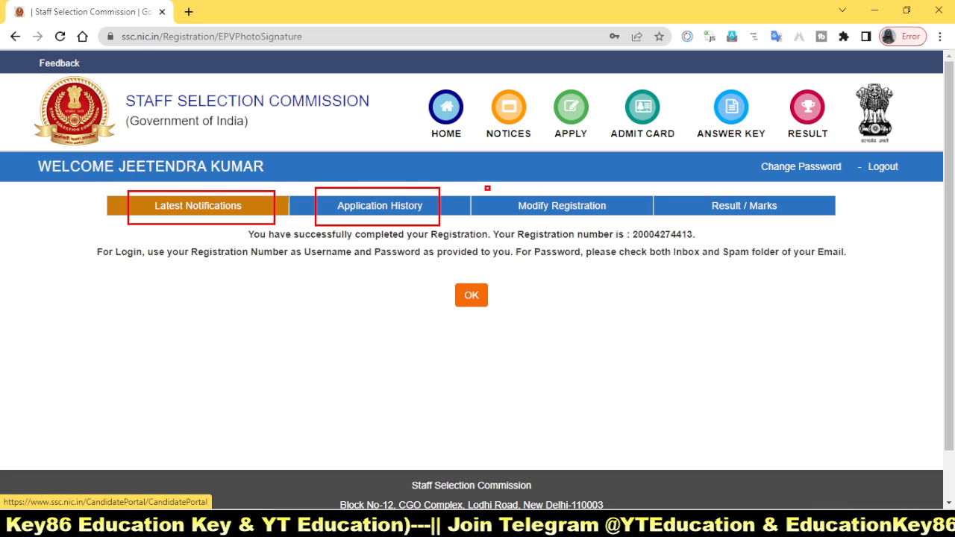
mouse_move(488, 188)
mouse_down()
mouse_move(630, 196)
mouse_move(629, 215)
mouse_up()
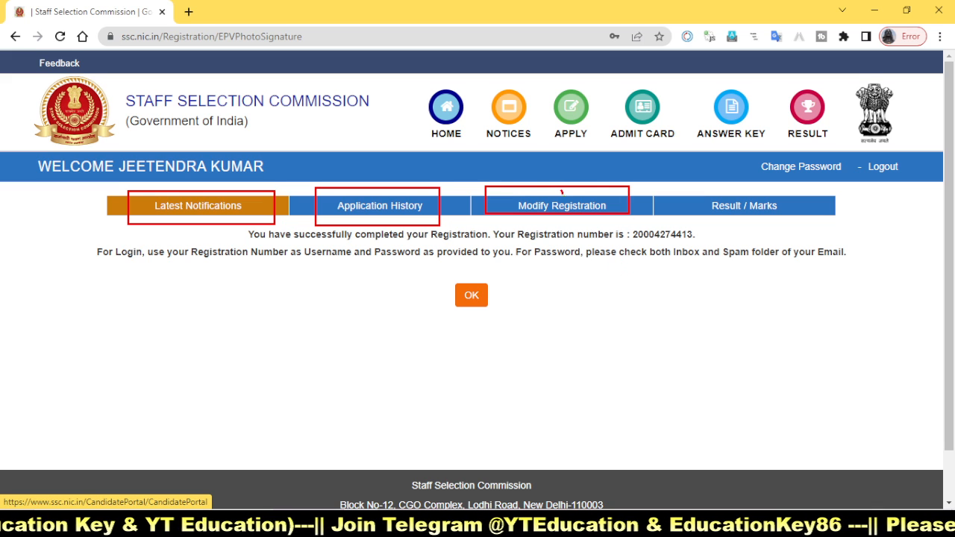
drag(560, 192, 620, 164)
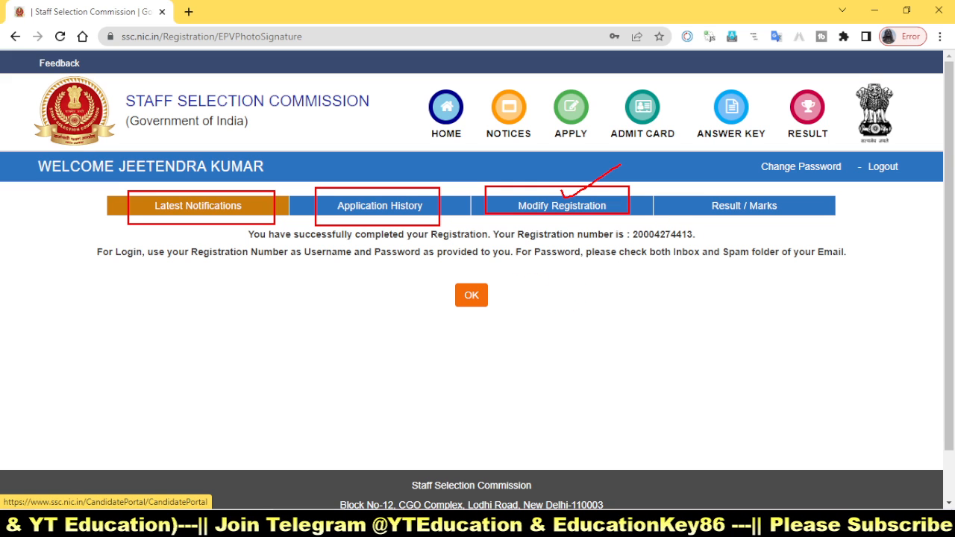
mouse_move(66, 236)
mouse_down()
mouse_move(776, 275)
mouse_move(915, 270)
mouse_up()
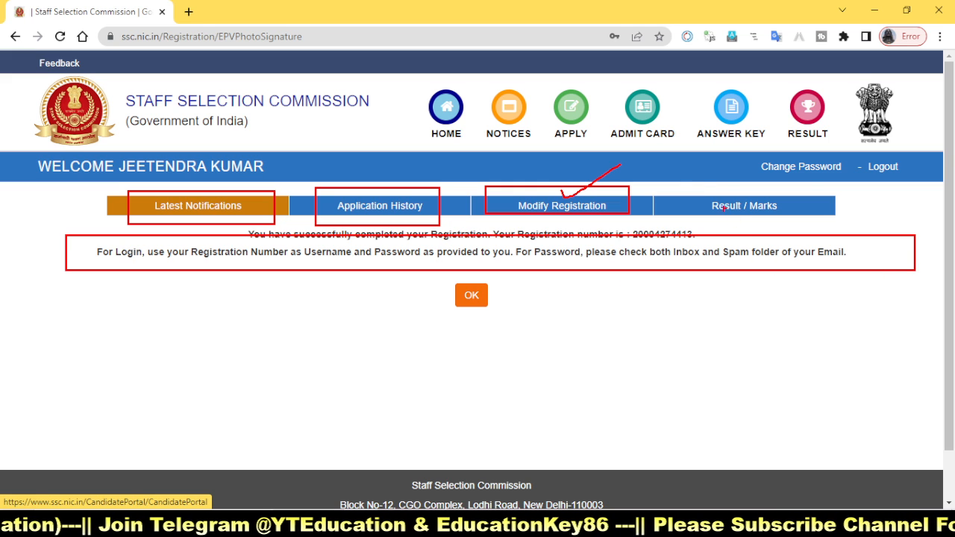
drag(701, 189, 844, 229)
key(Escape)
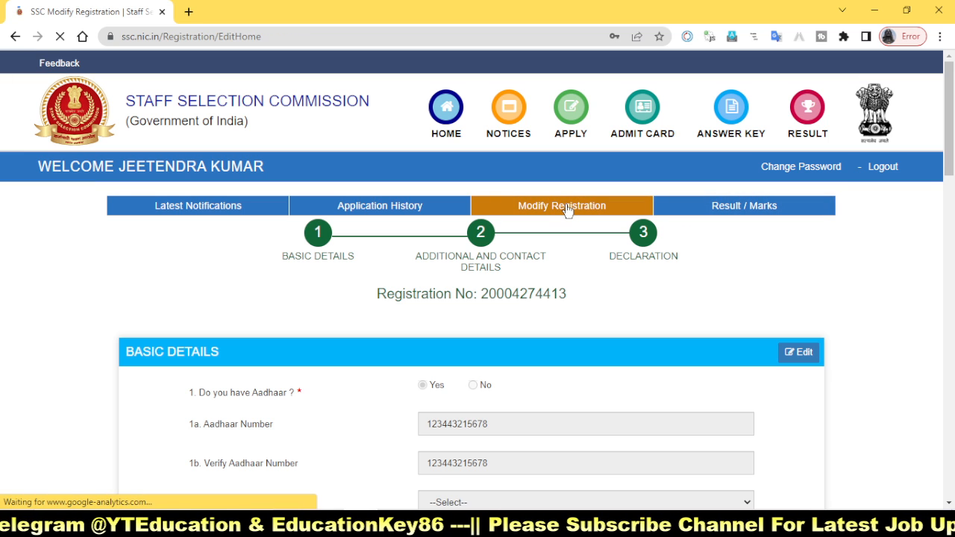
Step: View the Result / Marks page and check its Examination Name options without choosing one
click(690, 205)
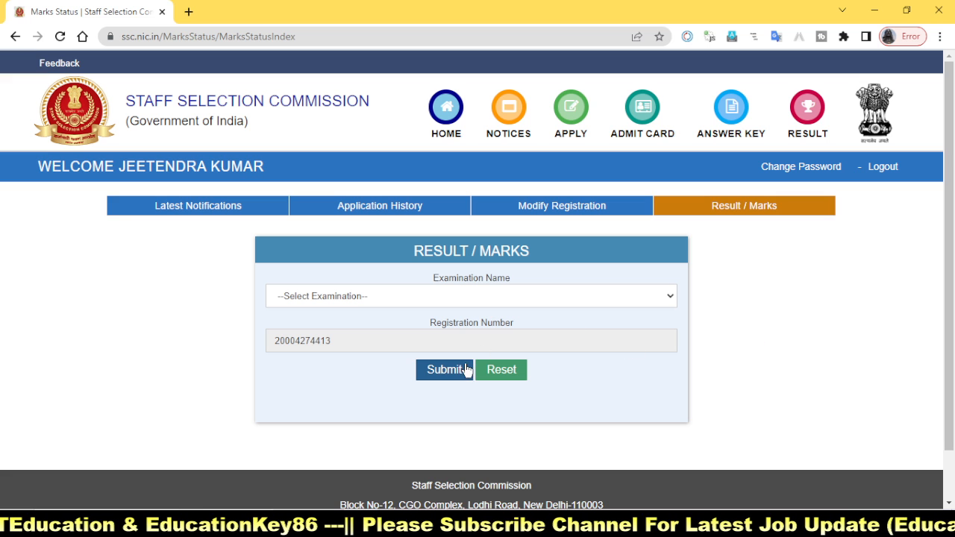
click(514, 299)
click(205, 307)
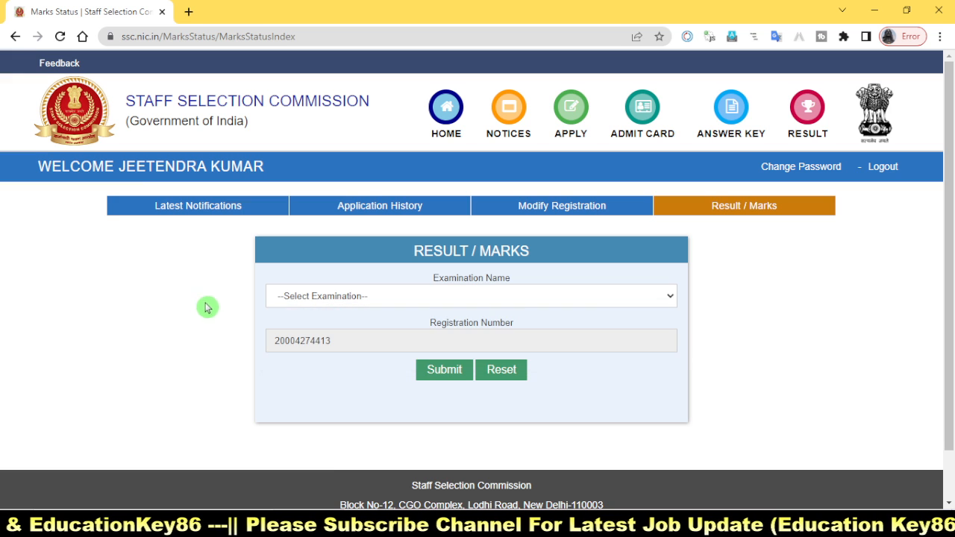
Step: Find Head Constable (Ministerial) in Delhi Police Examination, 2022 among the latest notifications and start its application
click(193, 211)
scroll(565, 416, down, 4)
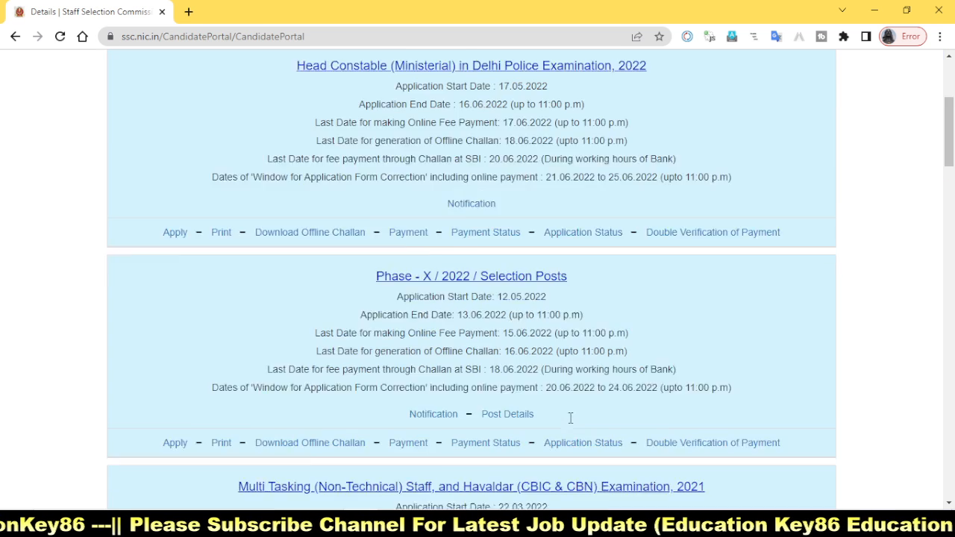
scroll(406, 410, down, 3)
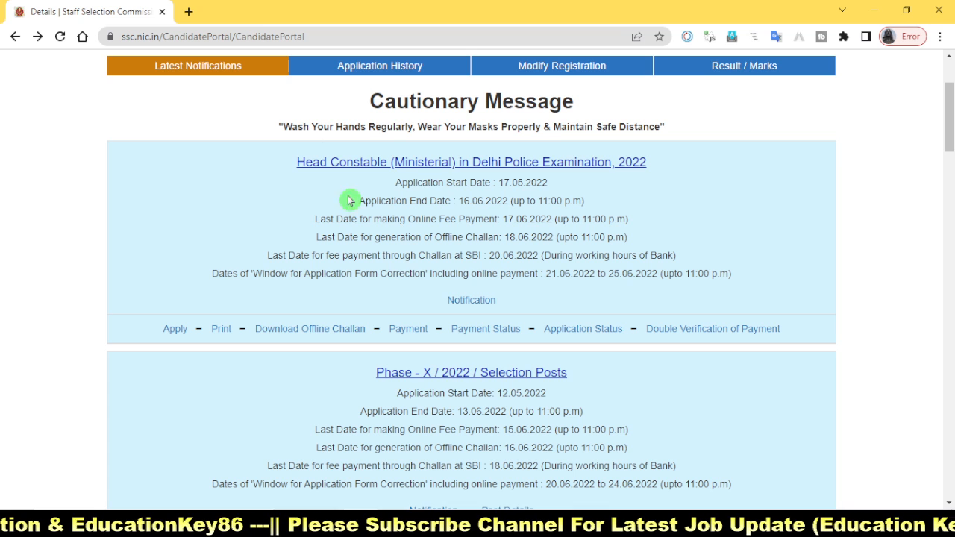
scroll(234, 267, up, 2)
scroll(156, 447, down, 2)
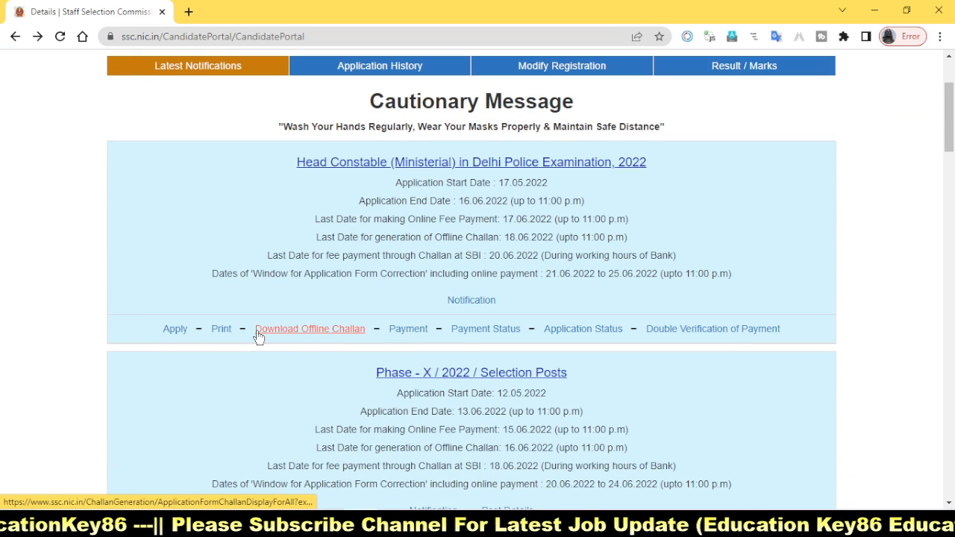
drag(139, 316, 197, 337)
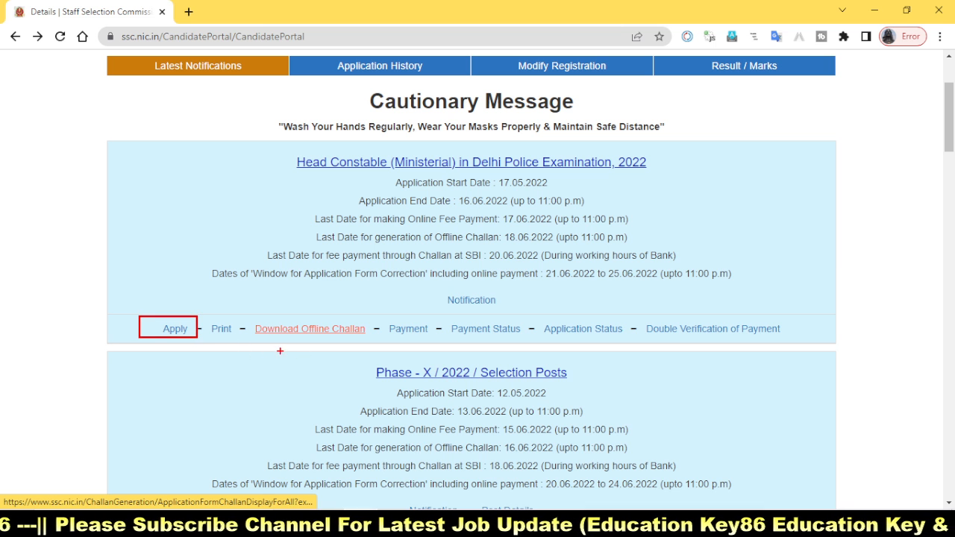
mouse_move(251, 325)
mouse_down()
mouse_move(346, 353)
mouse_move(370, 355)
mouse_move(372, 338)
mouse_up()
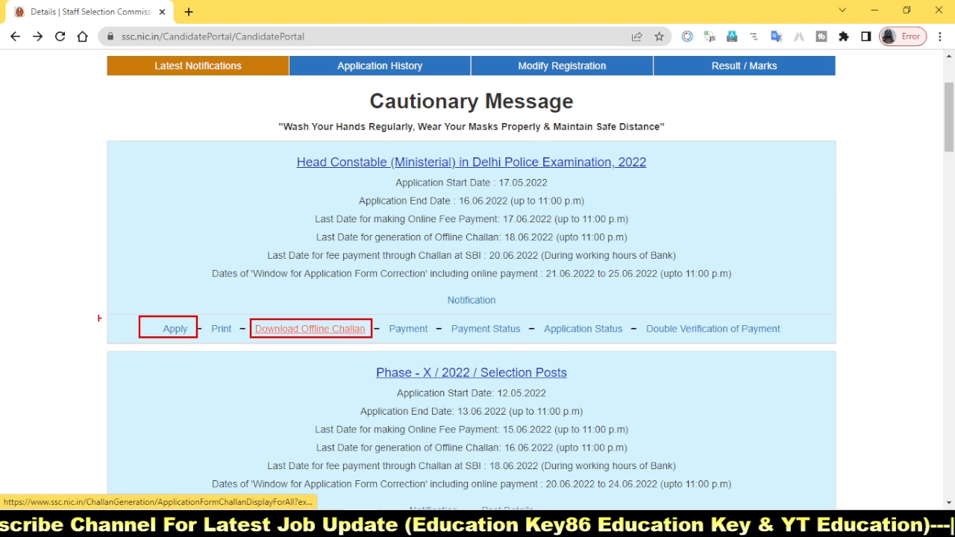
key(Escape)
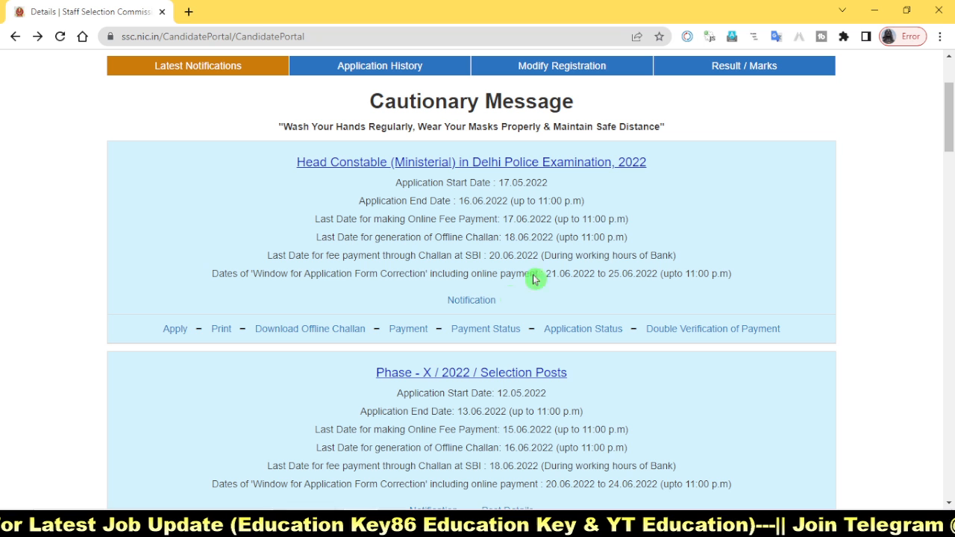
click(184, 329)
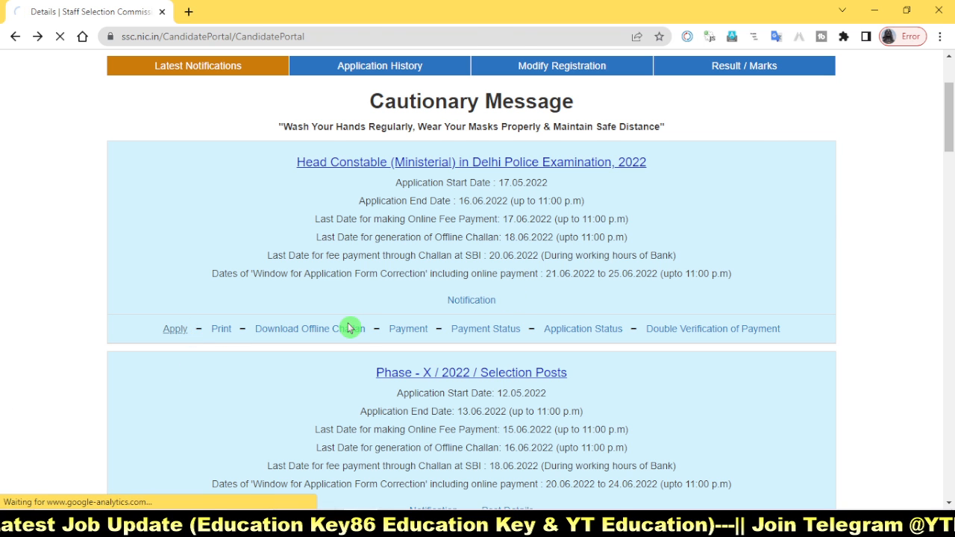
Step: Answer No to being a son or daughter of Delhi Police personnel and No to having represented a State or the Country in sports
scroll(573, 362, down, 5)
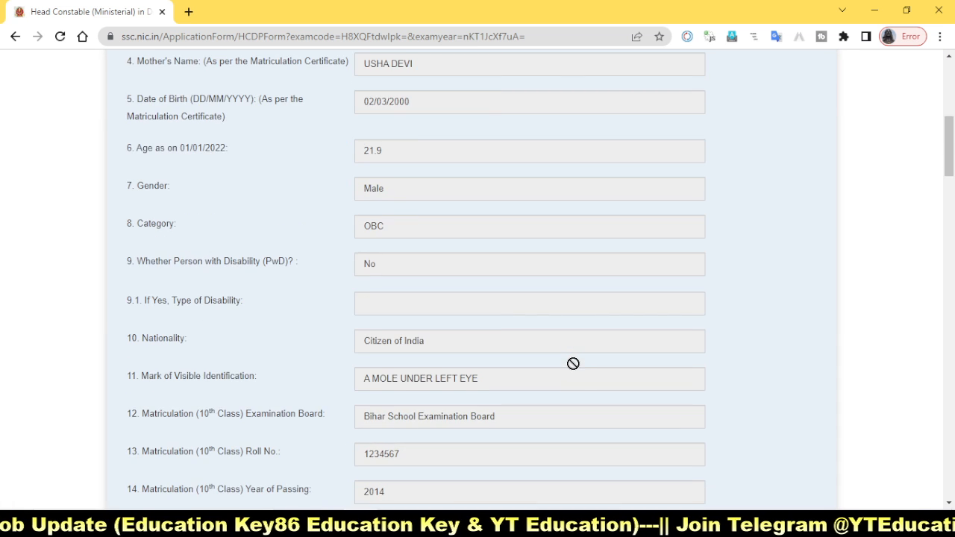
scroll(573, 363, down, 6)
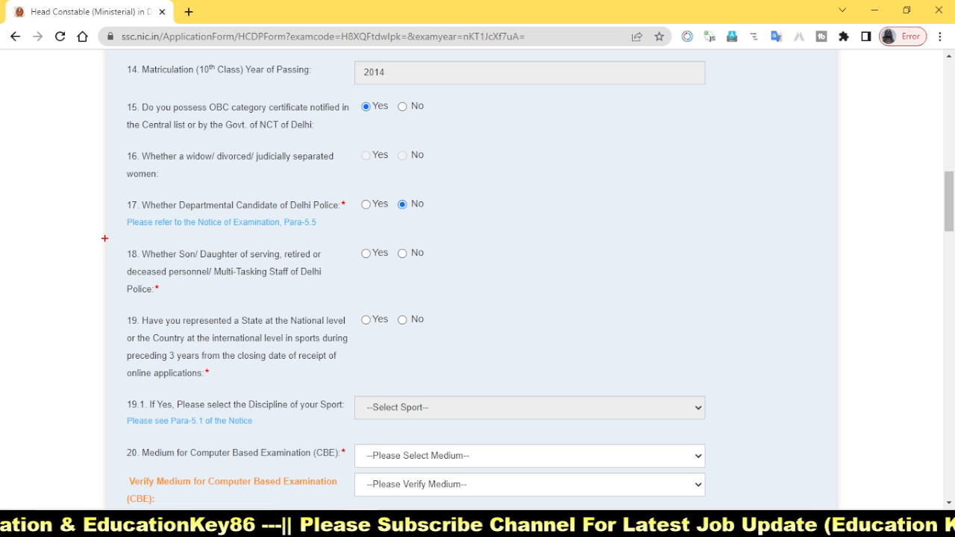
mouse_move(105, 238)
mouse_down()
mouse_move(291, 302)
mouse_move(327, 304)
mouse_up()
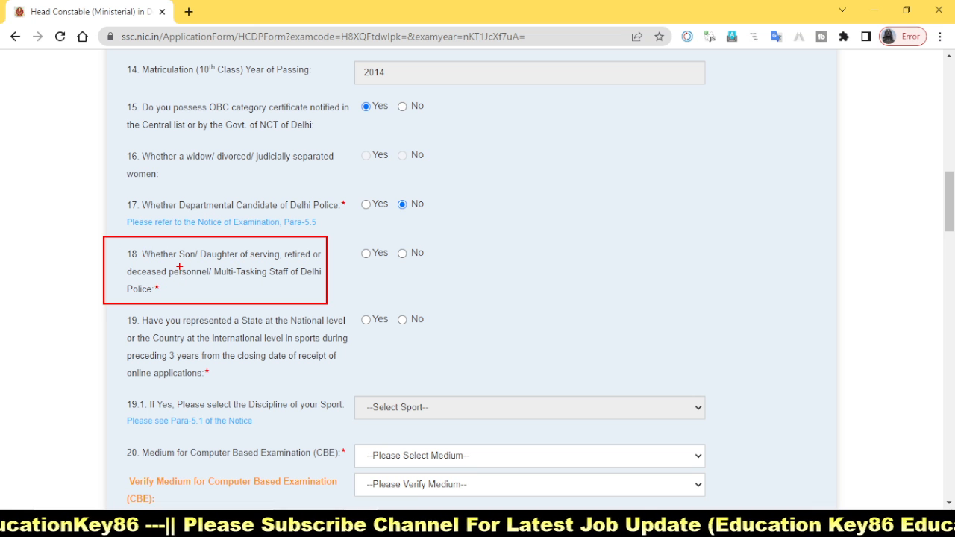
mouse_move(179, 266)
mouse_down()
mouse_move(292, 264)
mouse_move(341, 245)
mouse_up()
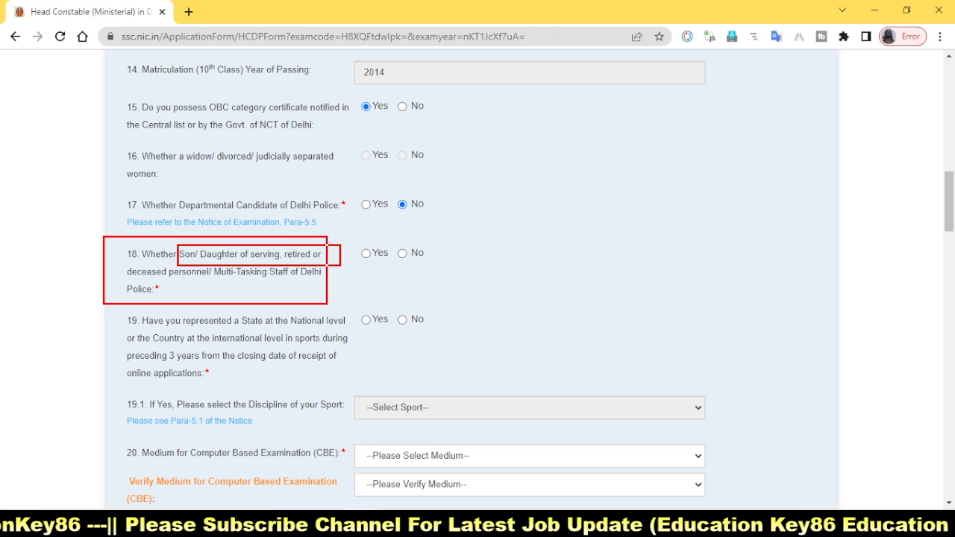
drag(112, 265, 212, 279)
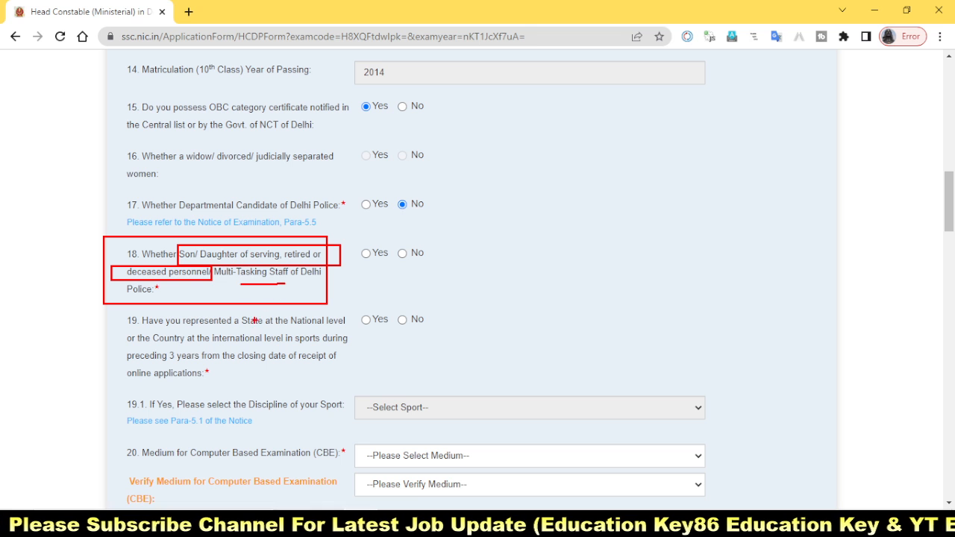
right_click(339, 275)
click(407, 255)
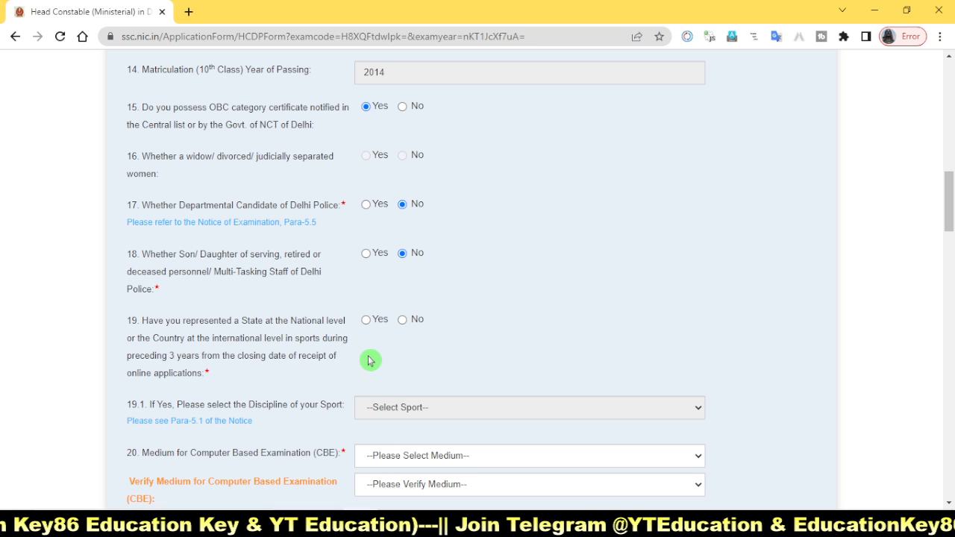
click(402, 320)
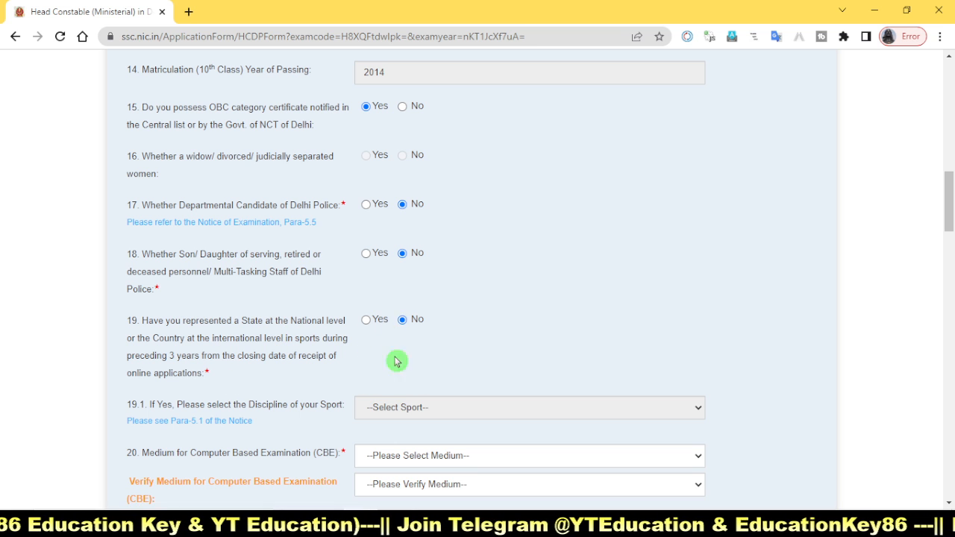
Step: Choose Hindi as the Medium for Computer Based Examination in question 20
scroll(471, 389, down, 1)
scroll(472, 389, down, 2)
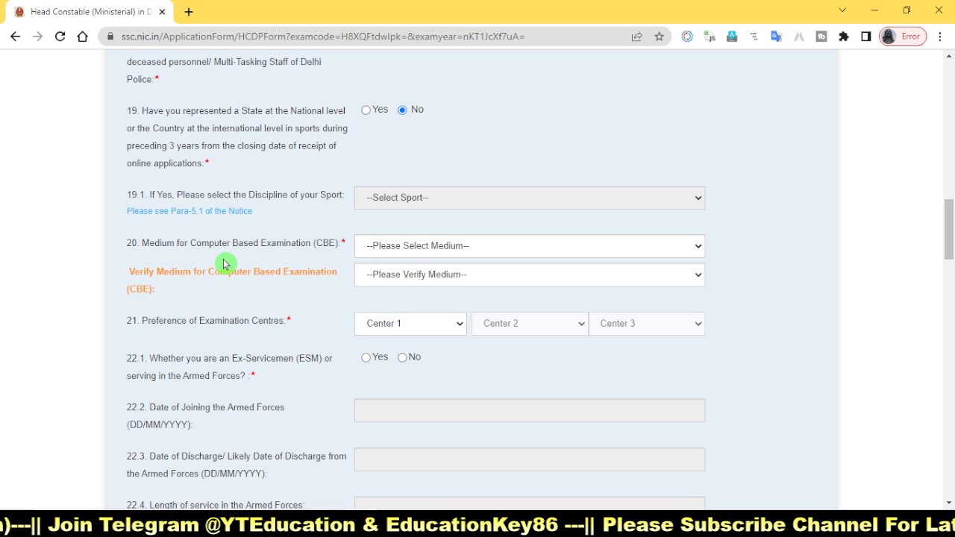
click(437, 253)
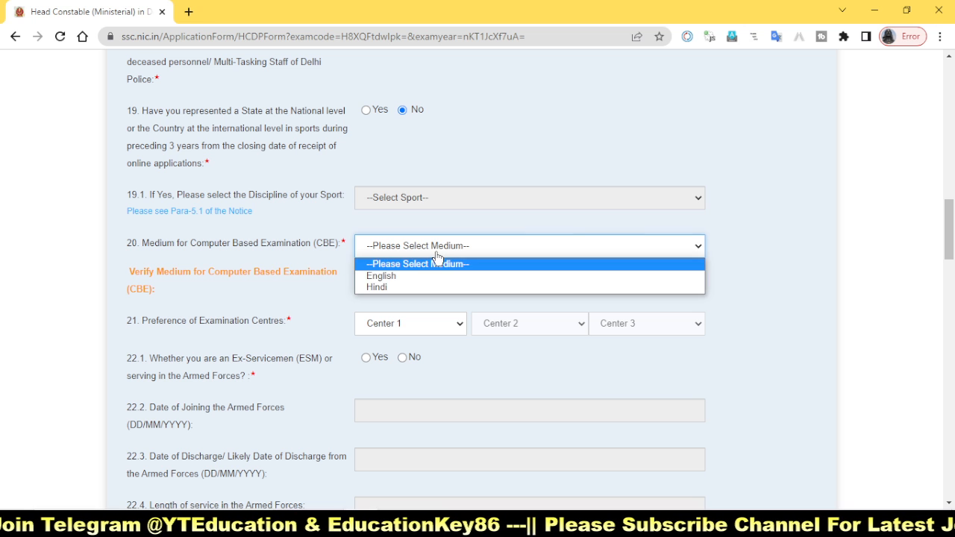
click(405, 285)
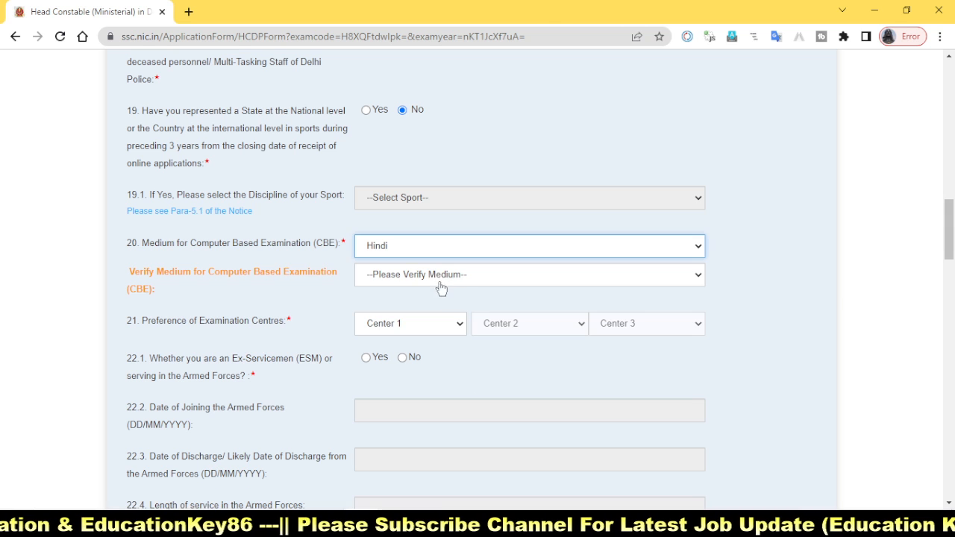
Step: Verify Hindi as the Computer Based Examination medium and set the centre preferences to ER-Ranchi(4205), ER-Durgapur(4426) and ER-Bhubaneshwar(4604)
click(607, 274)
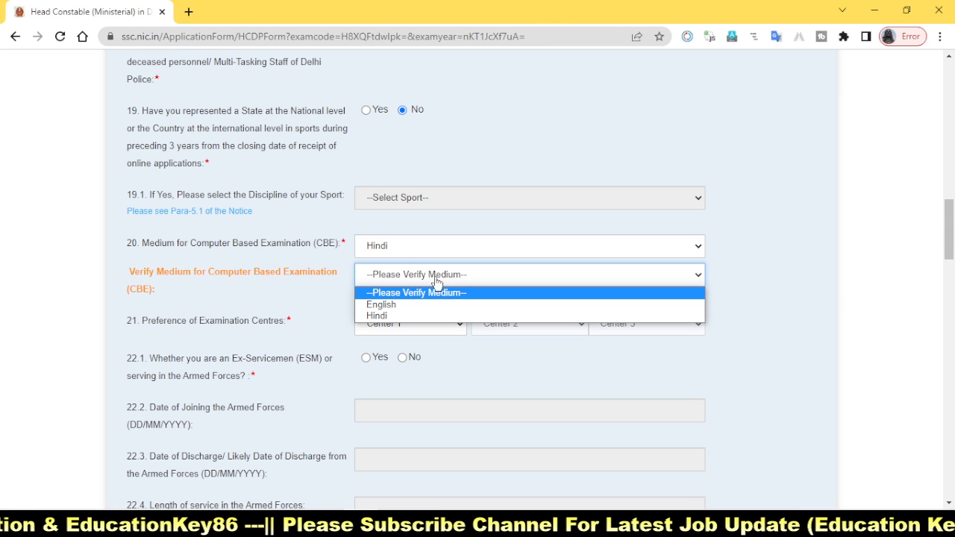
click(422, 319)
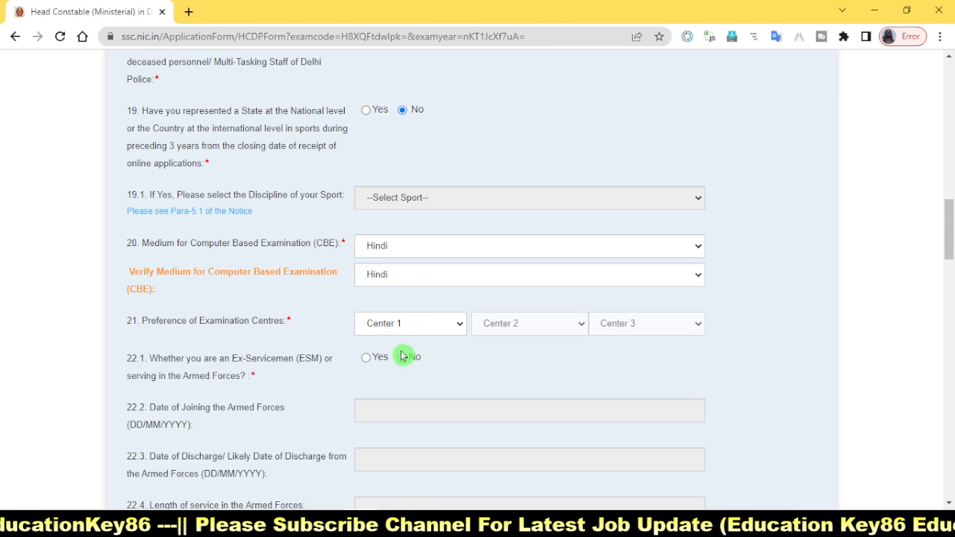
scroll(485, 363, down, 2)
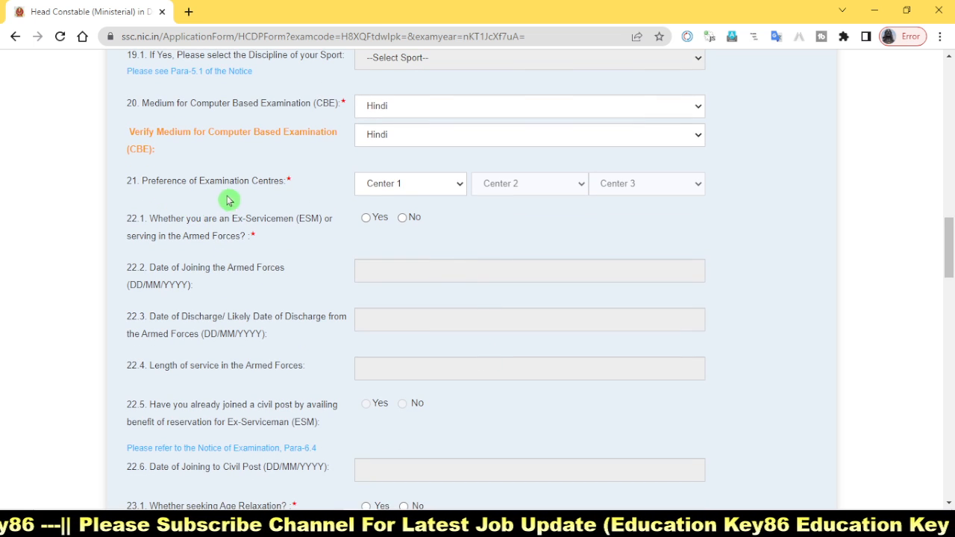
click(446, 191)
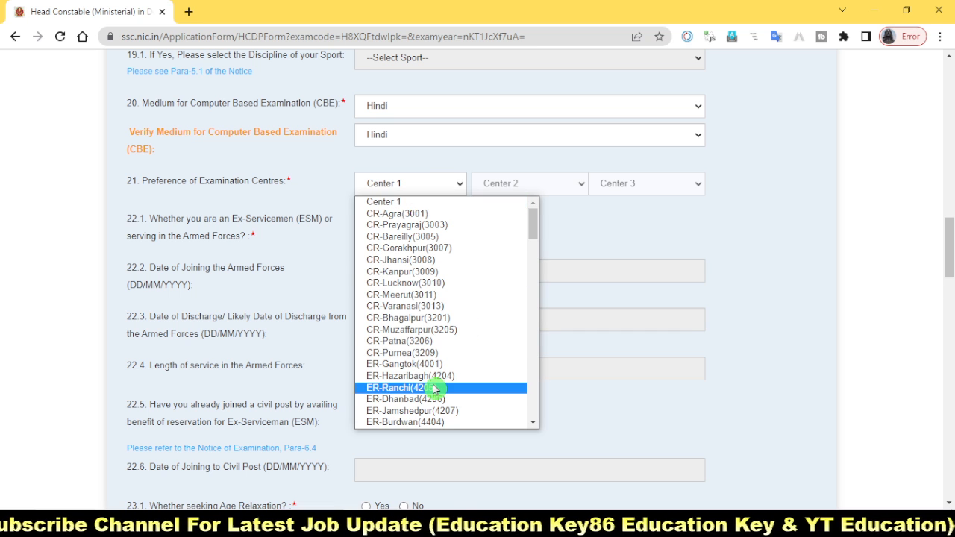
click(435, 388)
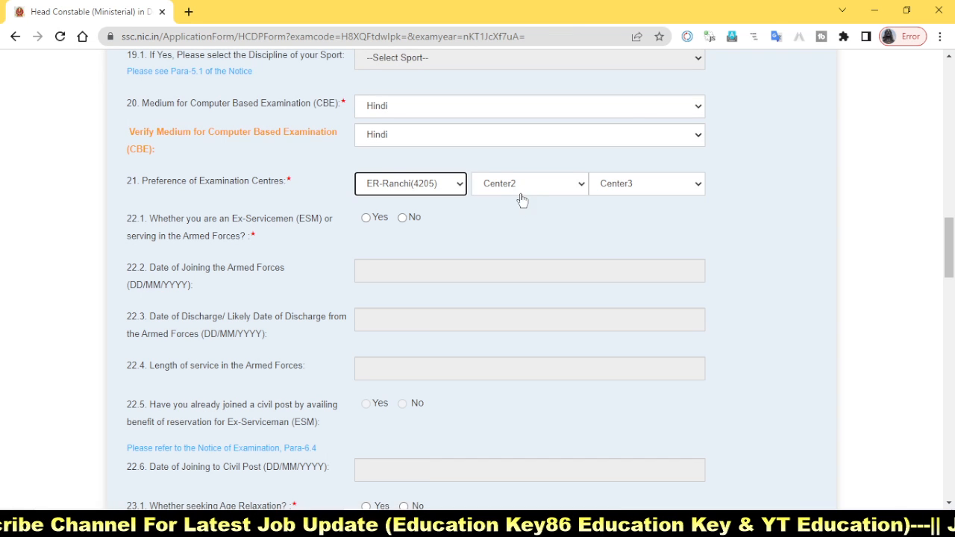
click(525, 192)
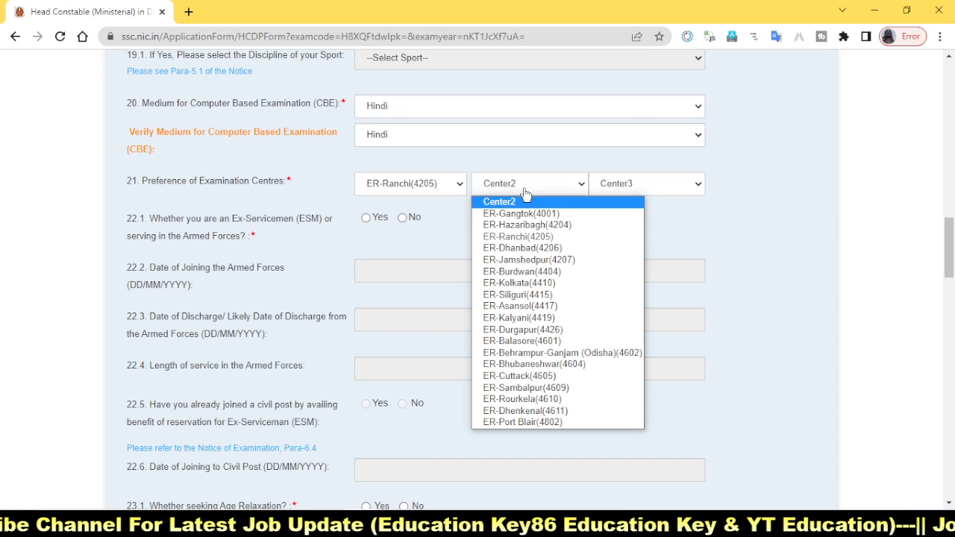
click(563, 331)
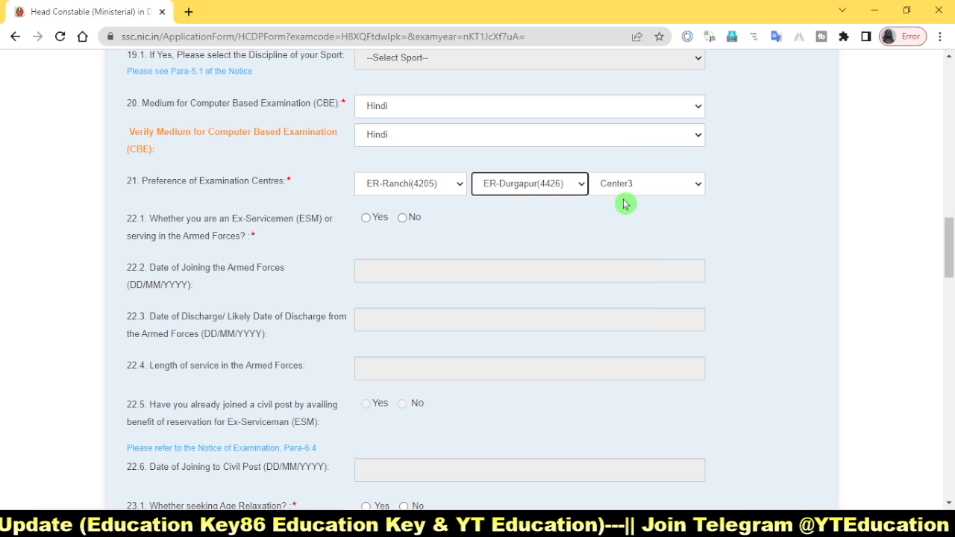
click(648, 191)
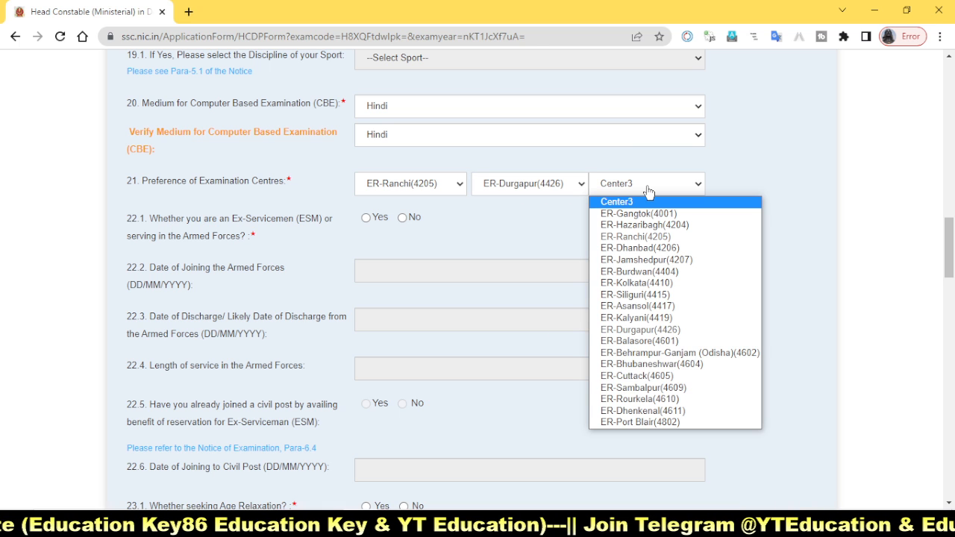
click(652, 364)
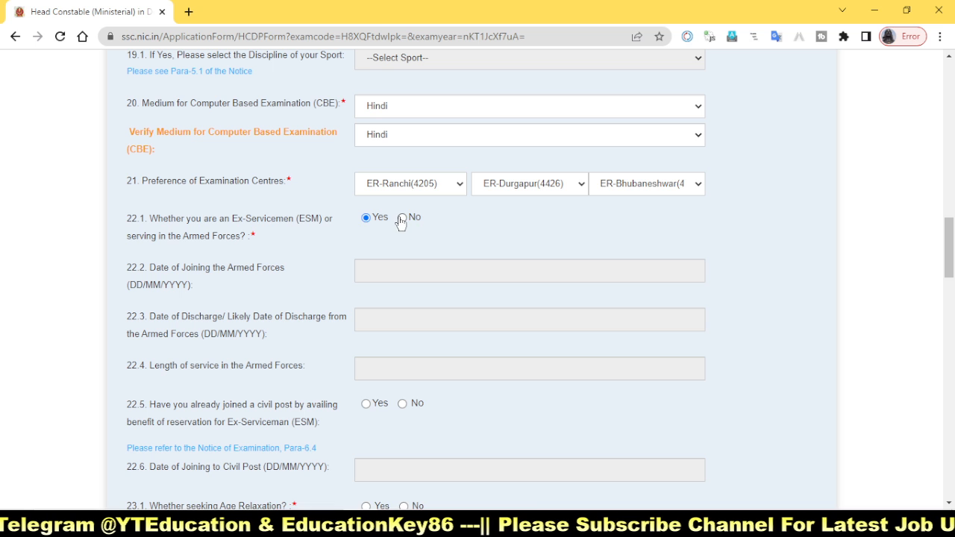
Step: Answer No to being an Ex-Serviceman in question 22.1 and request age relaxation in question 23 with code 02-OBC
scroll(523, 328, down, 2)
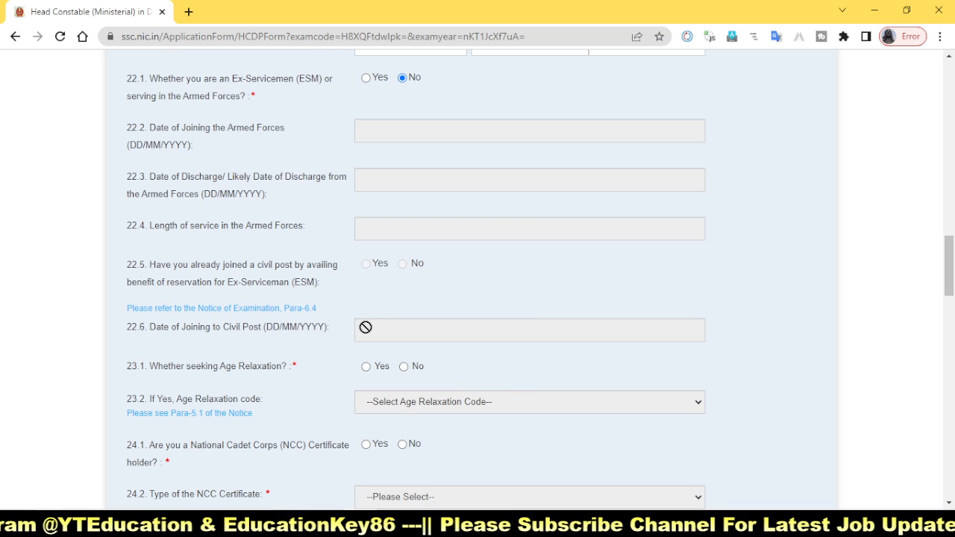
scroll(488, 363, down, 2)
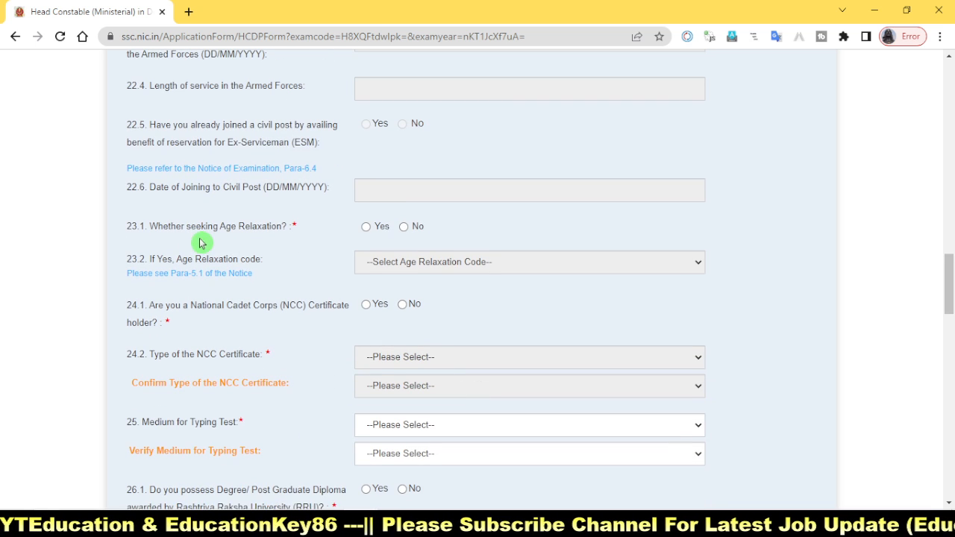
drag(110, 207, 311, 240)
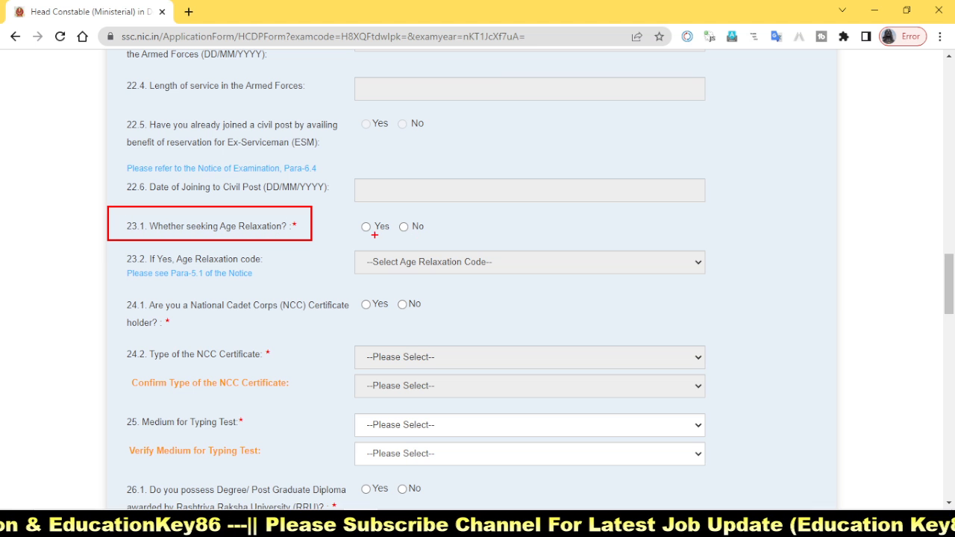
drag(396, 214, 432, 239)
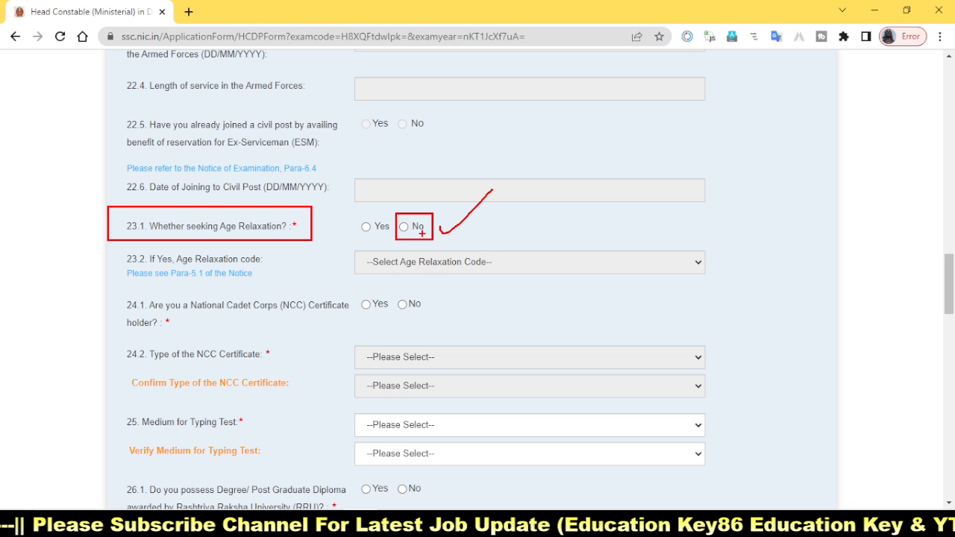
key(Escape)
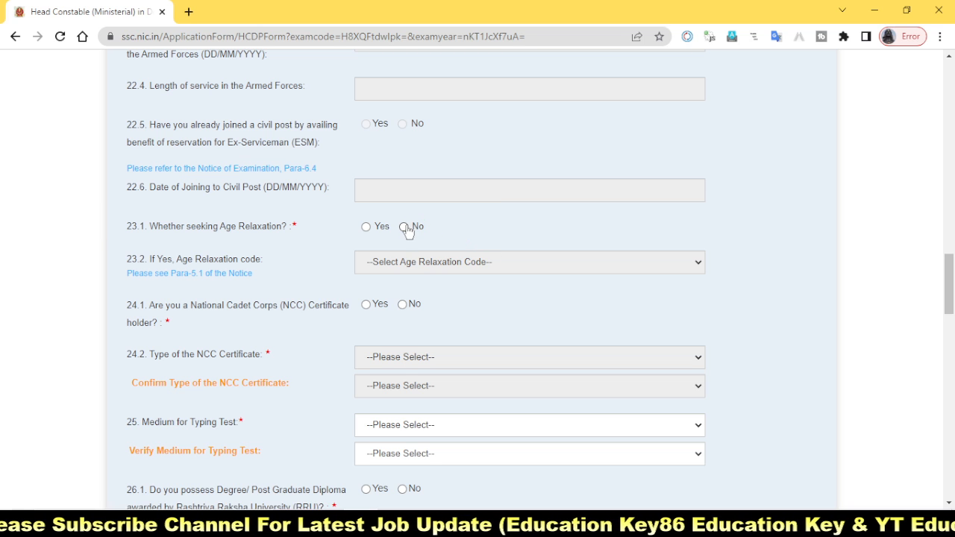
click(372, 228)
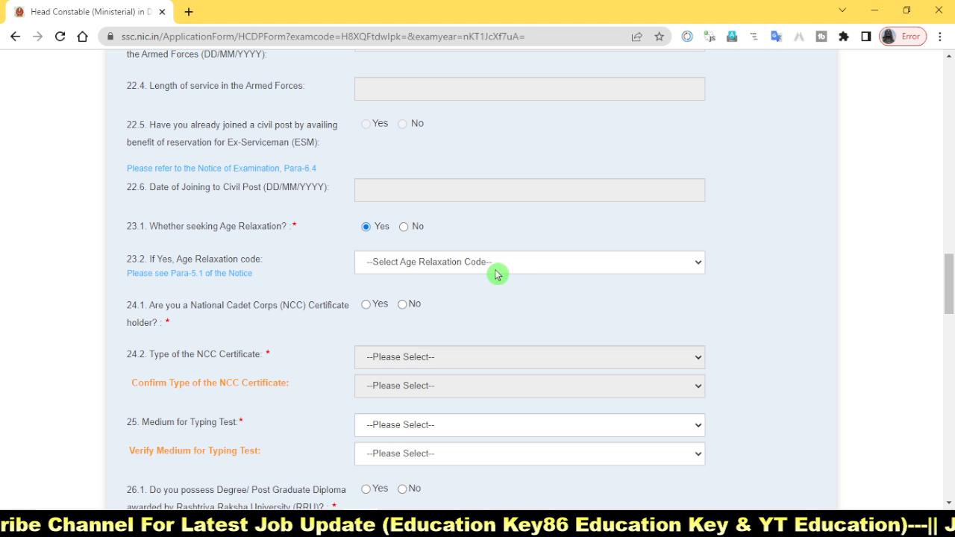
triple_click(415, 276)
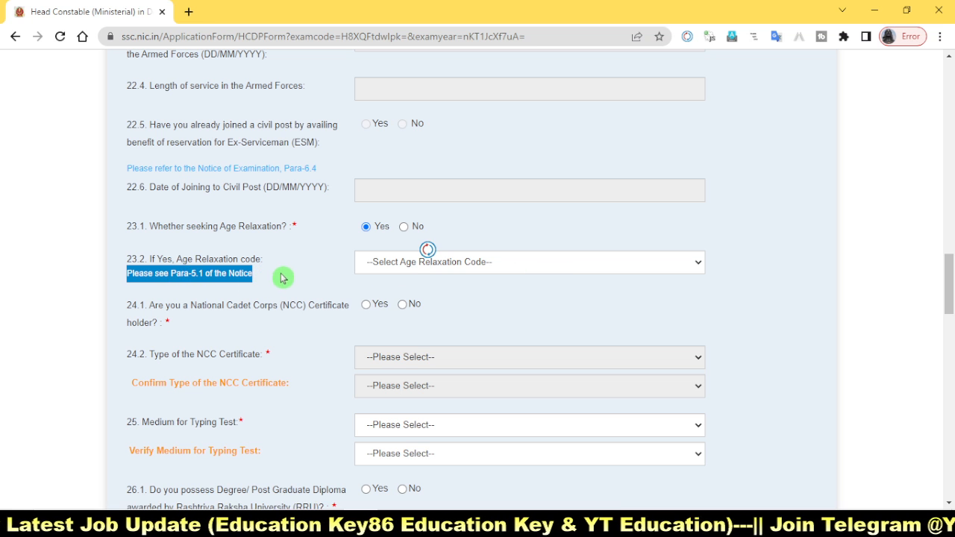
click(654, 262)
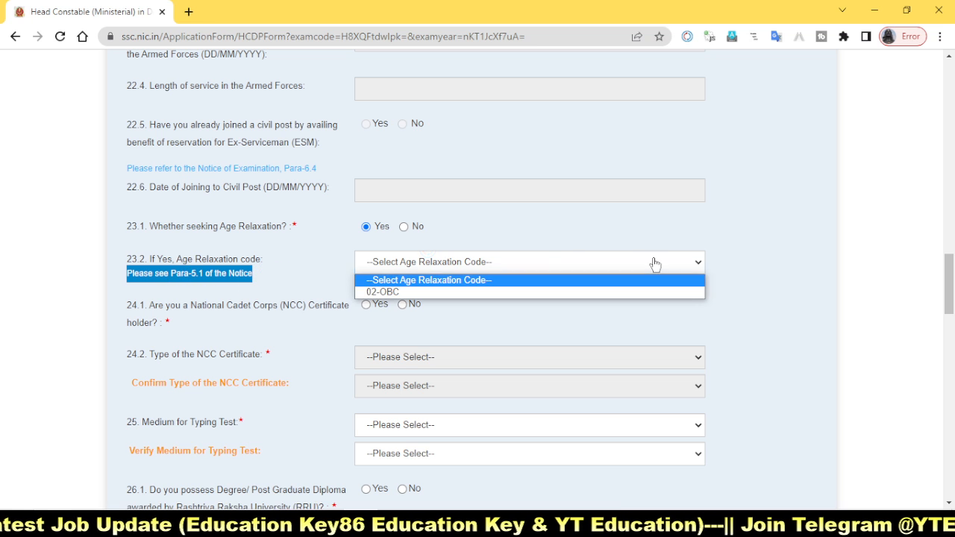
click(494, 295)
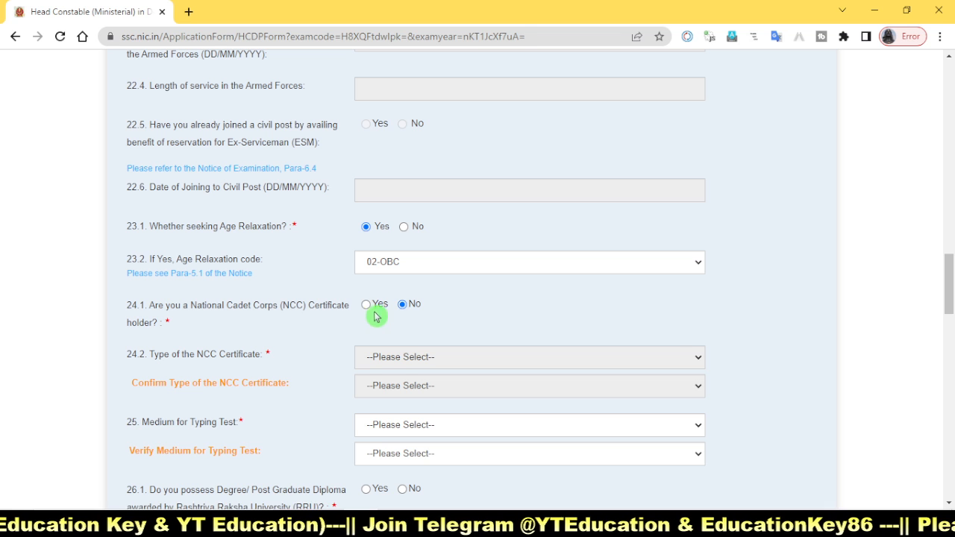
Step: Check the NCC certificate type options and answer No to being an NCC Certificate holder in question 24.1
click(366, 305)
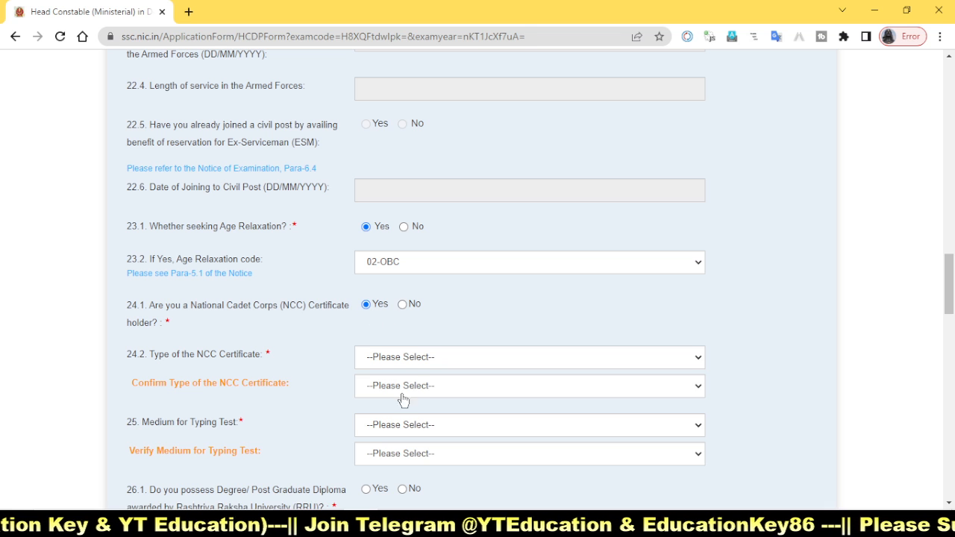
click(423, 360)
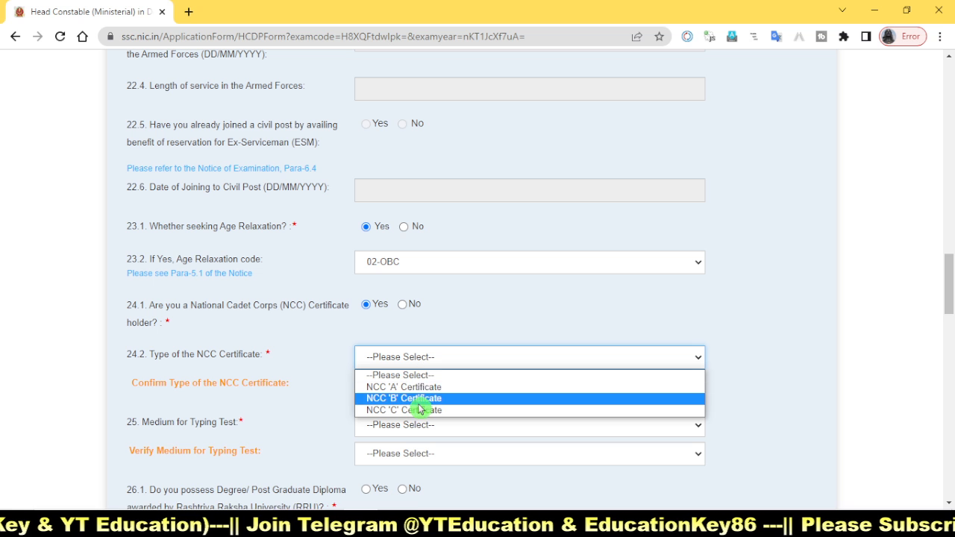
click(461, 340)
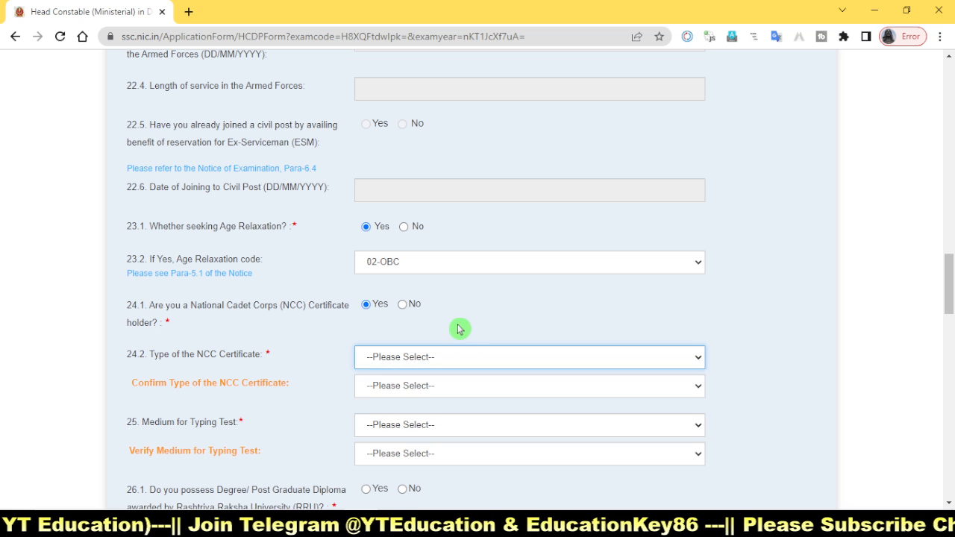
click(402, 304)
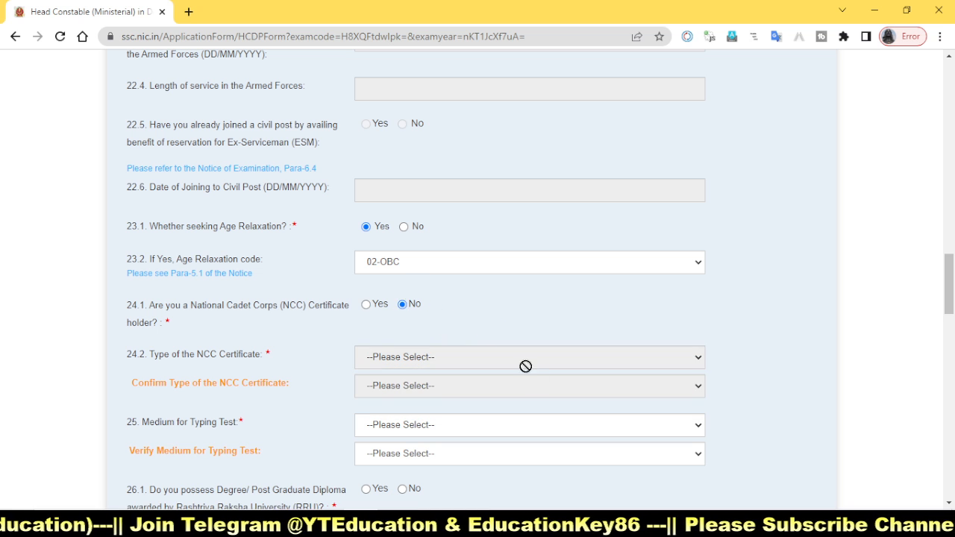
Step: Choose Hindi as the Medium for Typing Test in question 25 and verify it as Hindi
scroll(451, 403, down, 2)
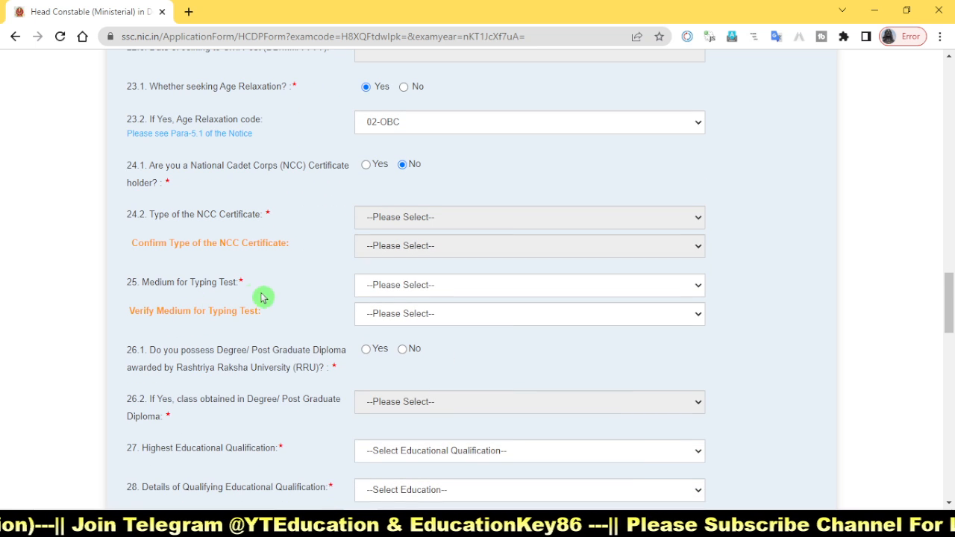
click(415, 288)
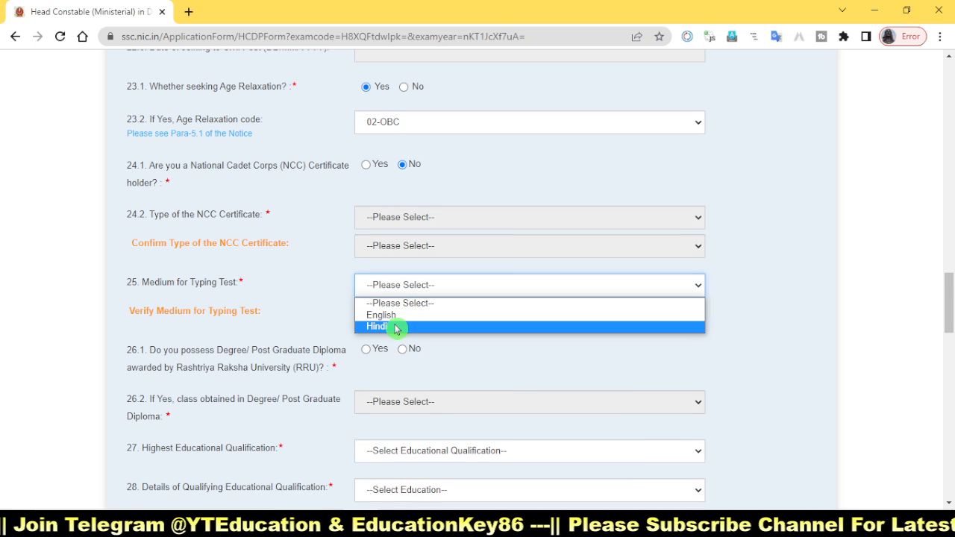
click(396, 326)
click(412, 314)
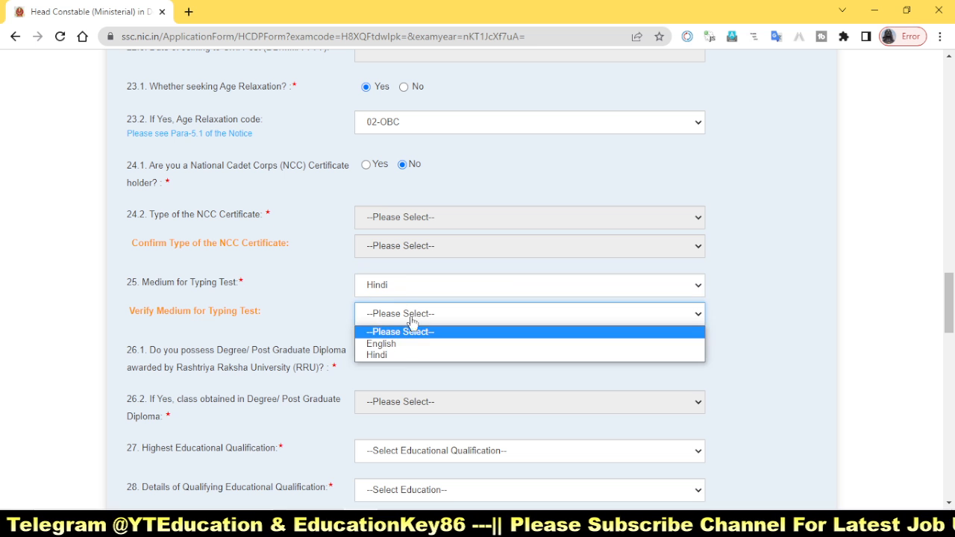
click(393, 354)
Step: Answer Yes to possessing a Rashtriya Raksha University degree or diploma and set the class obtained to First Class
scroll(401, 376, down, 2)
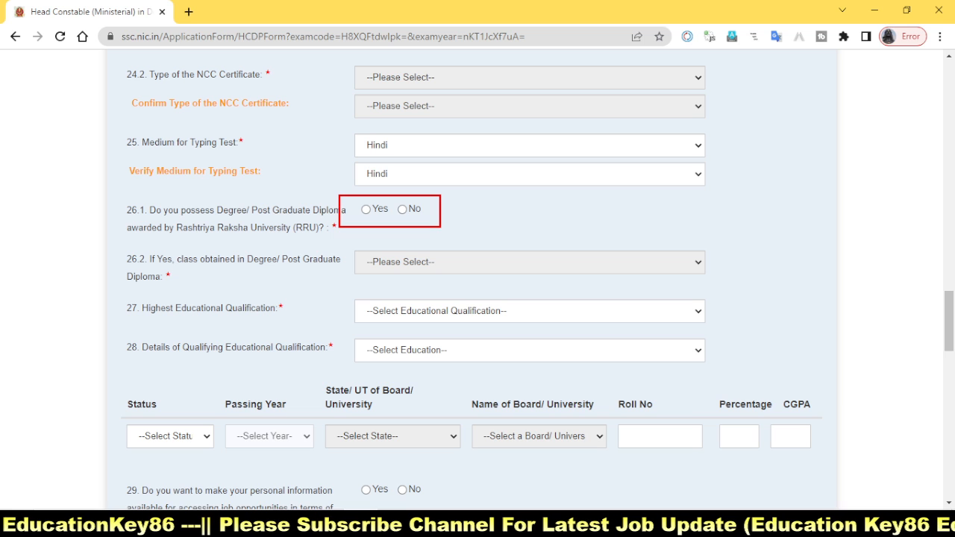
click(366, 209)
click(445, 264)
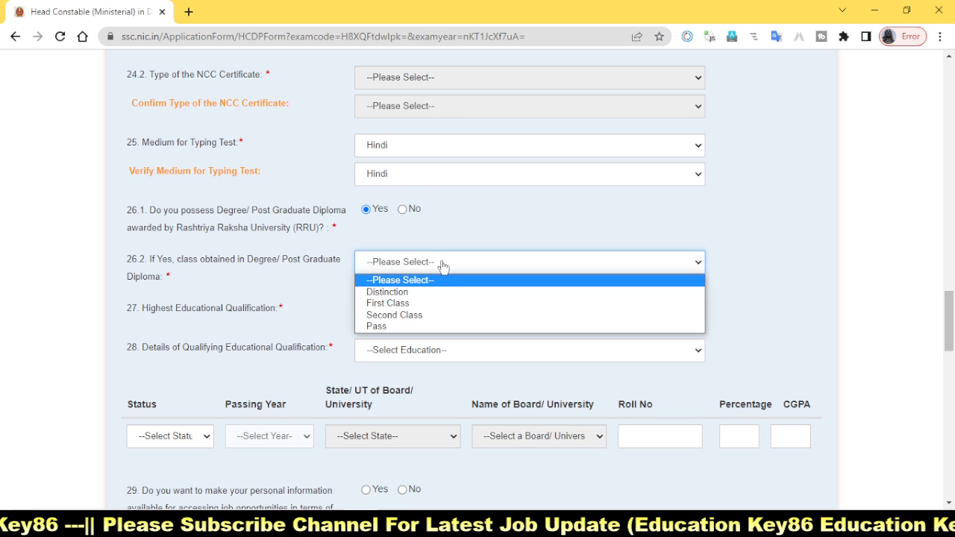
click(437, 304)
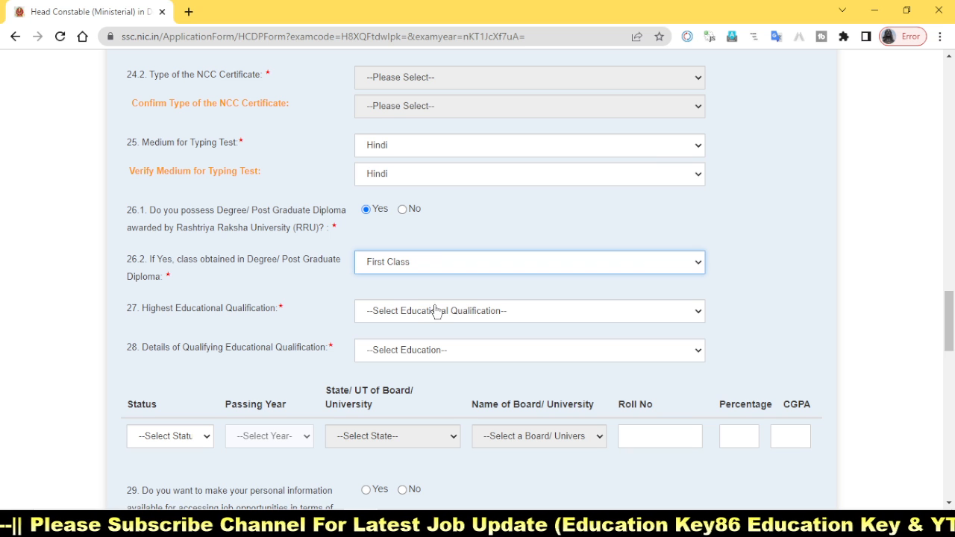
Step: Set the Highest Educational Qualification to BE (13) and the qualifying educational qualification to 12th Standard
click(396, 312)
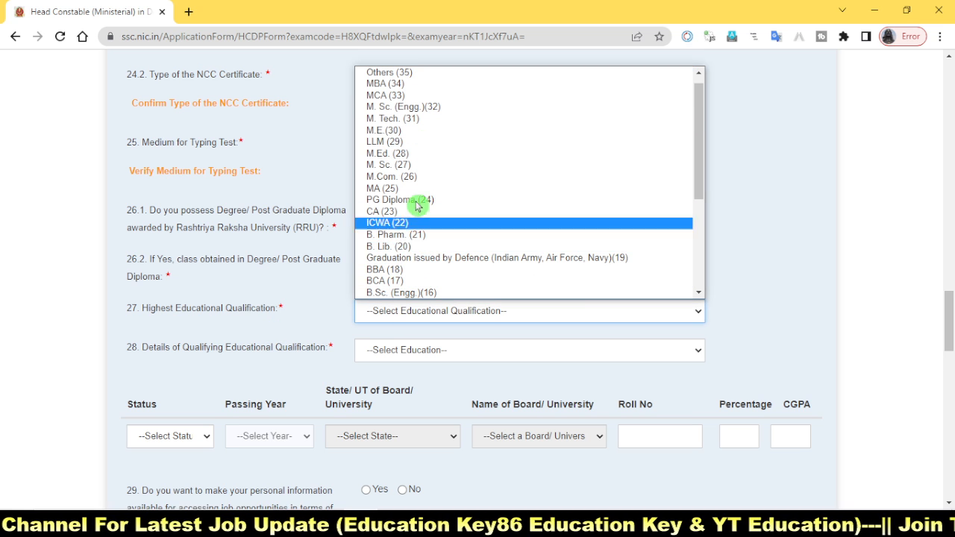
scroll(461, 283, down, 3)
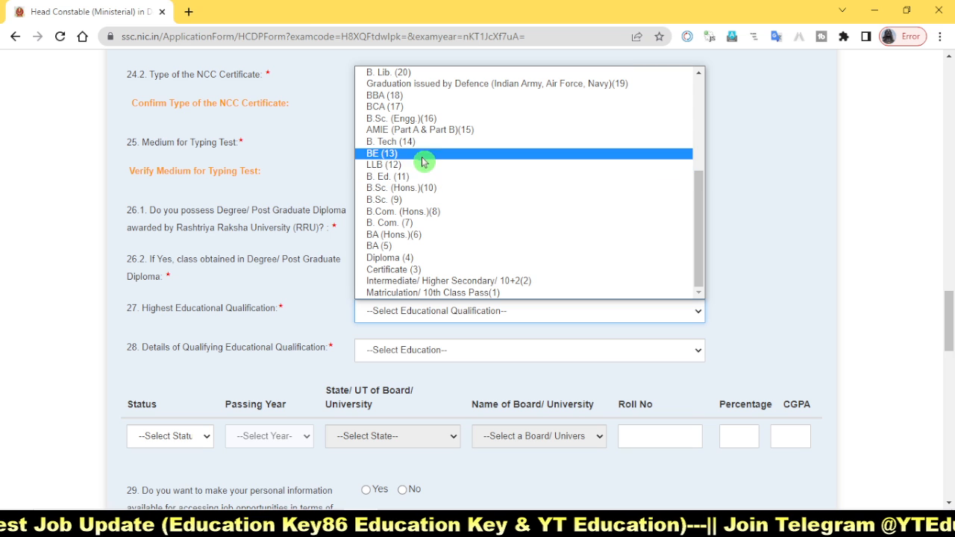
click(422, 155)
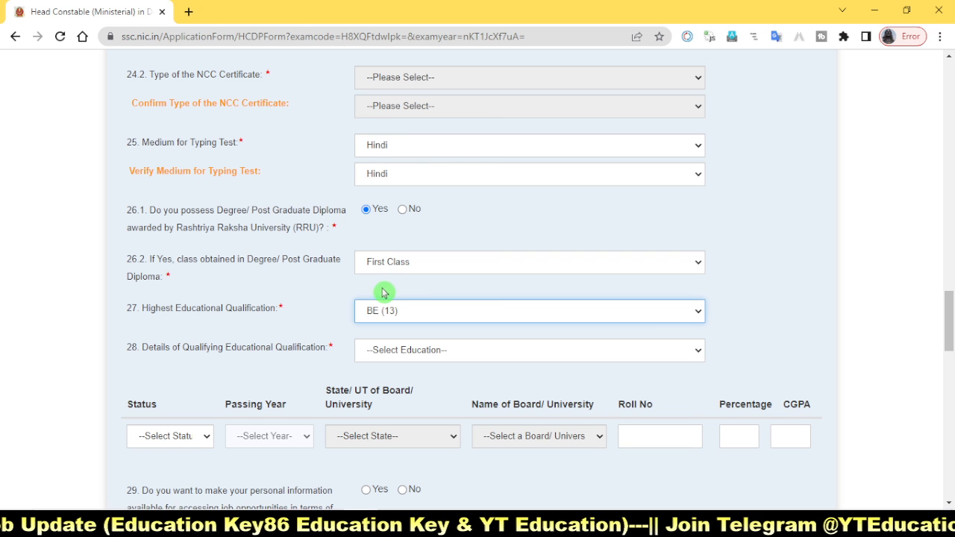
click(426, 354)
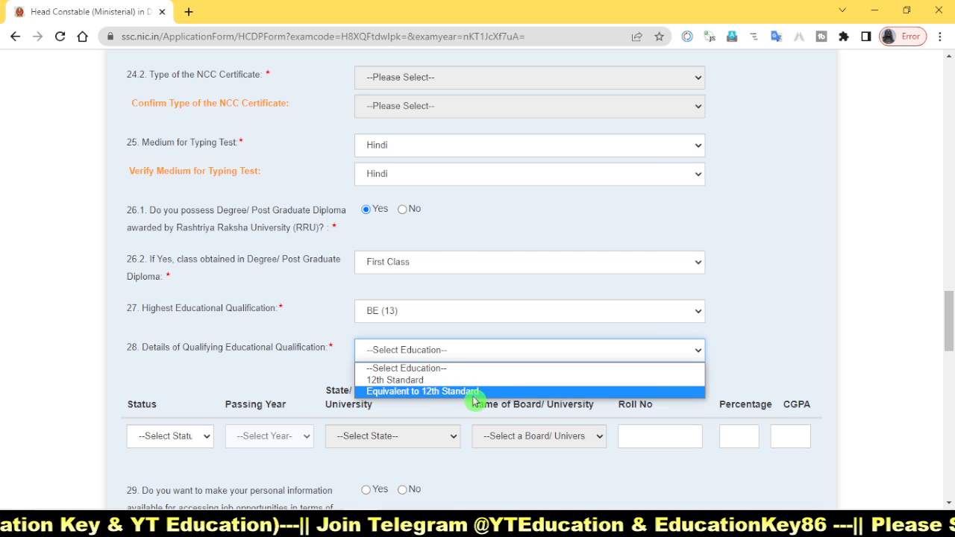
click(430, 384)
click(306, 362)
Step: Set the 12th Standard qualification's status to Passed and its passing year to 2016
scroll(314, 357, down, 3)
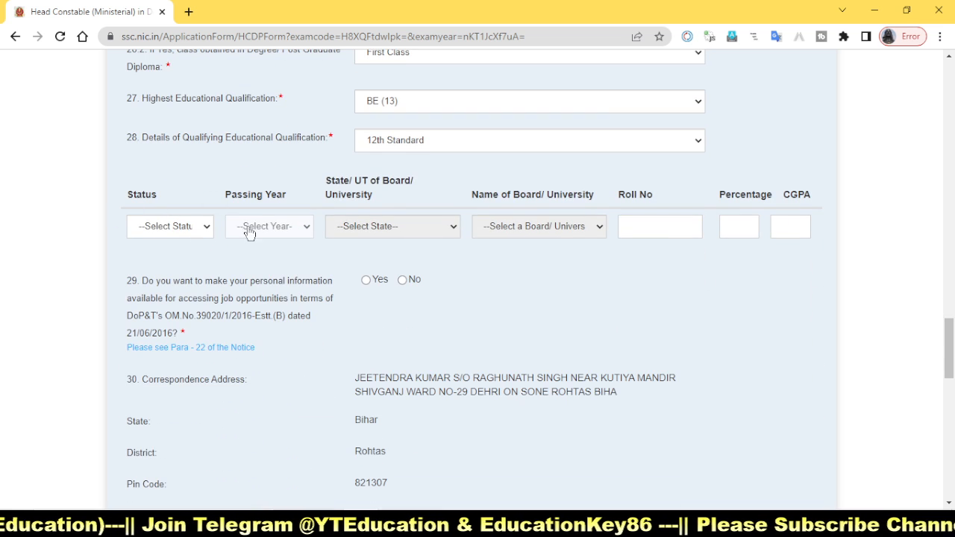
click(202, 233)
click(183, 257)
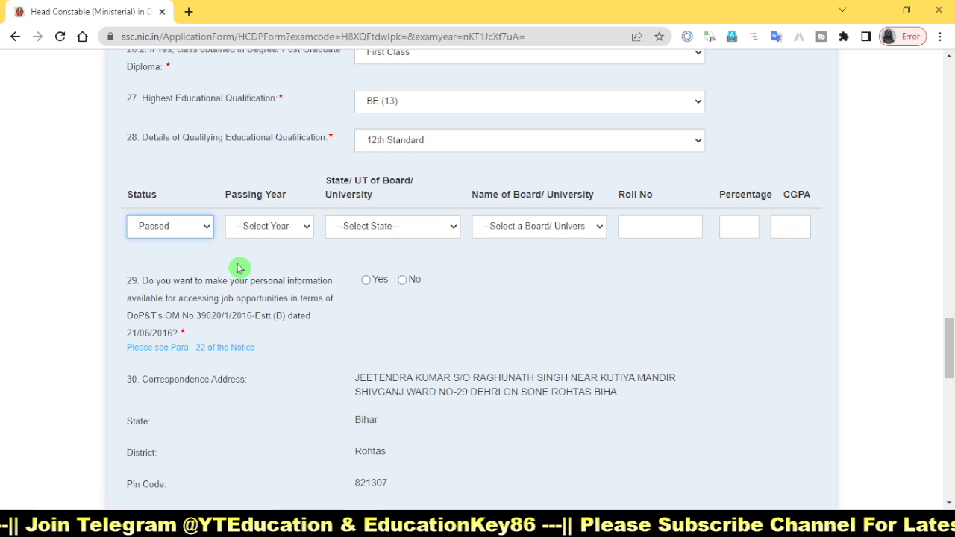
click(296, 226)
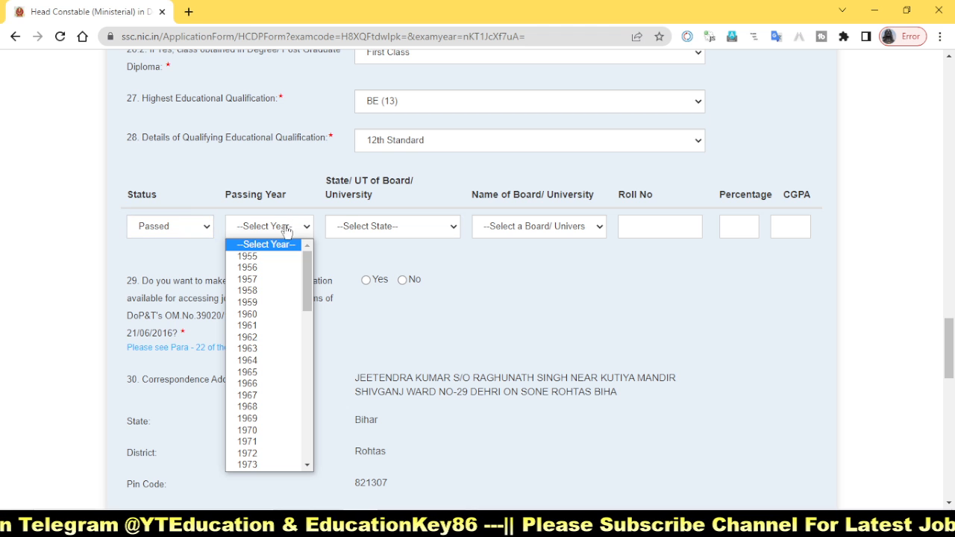
scroll(266, 437, down, 8)
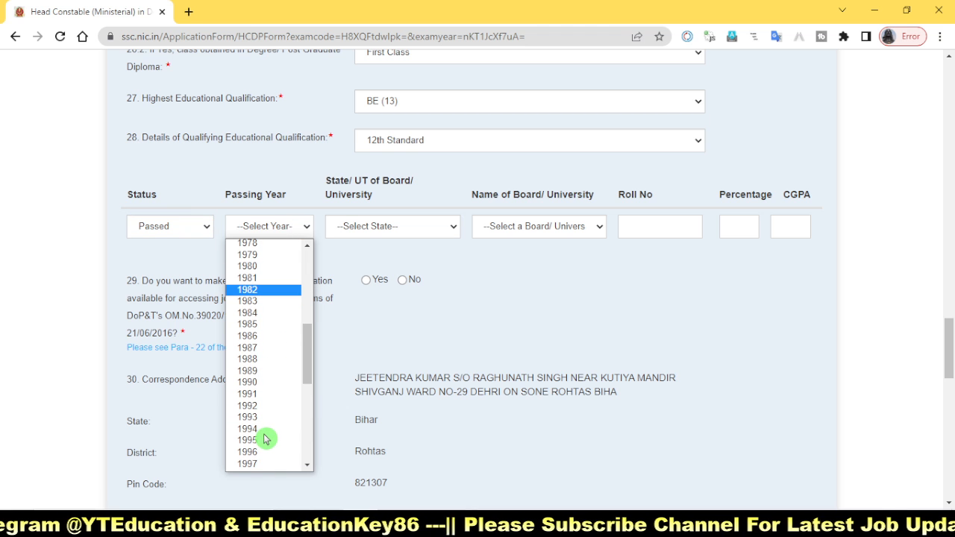
scroll(266, 439, down, 8)
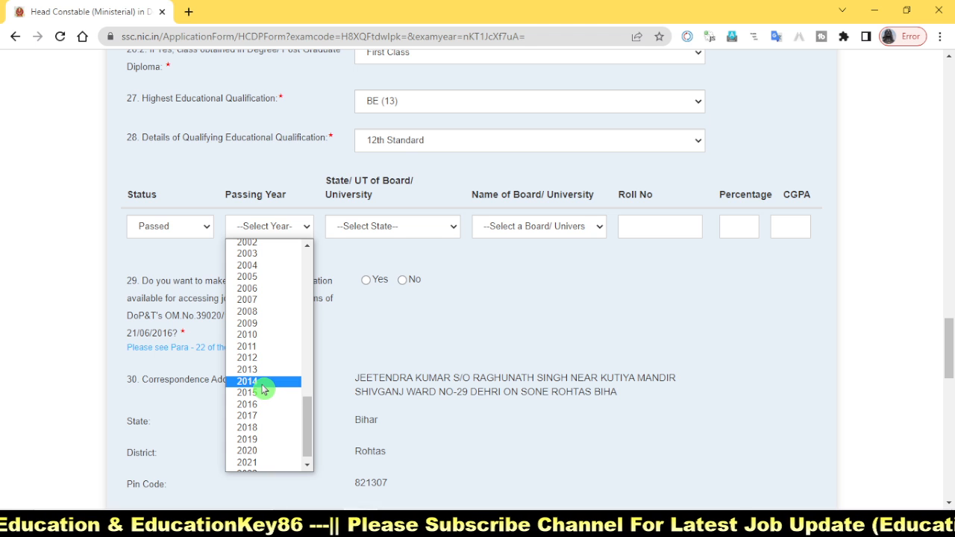
click(252, 403)
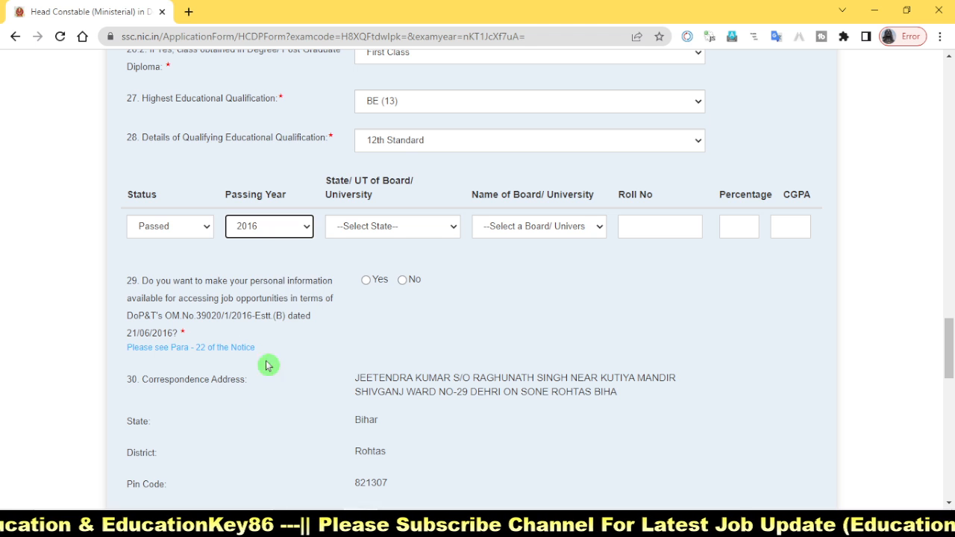
Step: Choose Bihar as the state of the board and Bihar School Examination Board as the board name
click(408, 234)
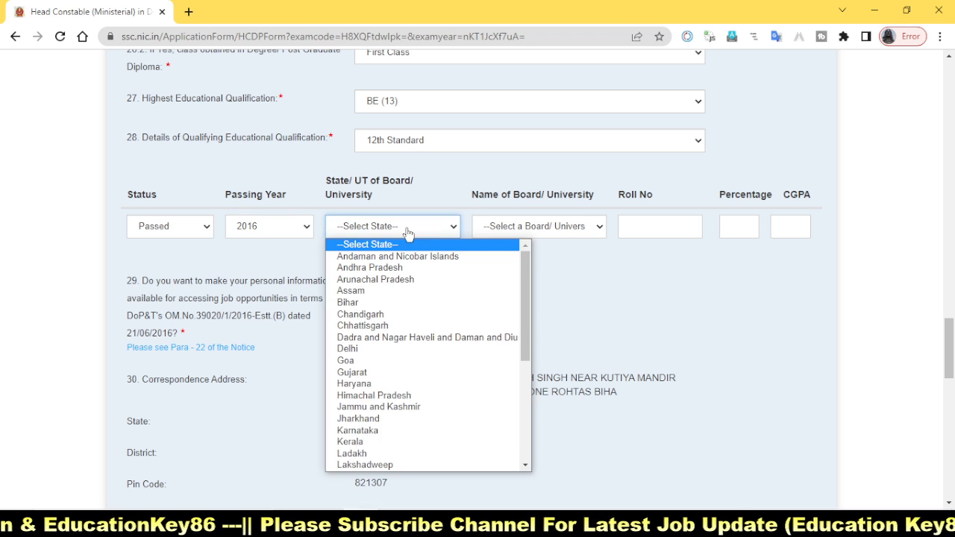
click(357, 302)
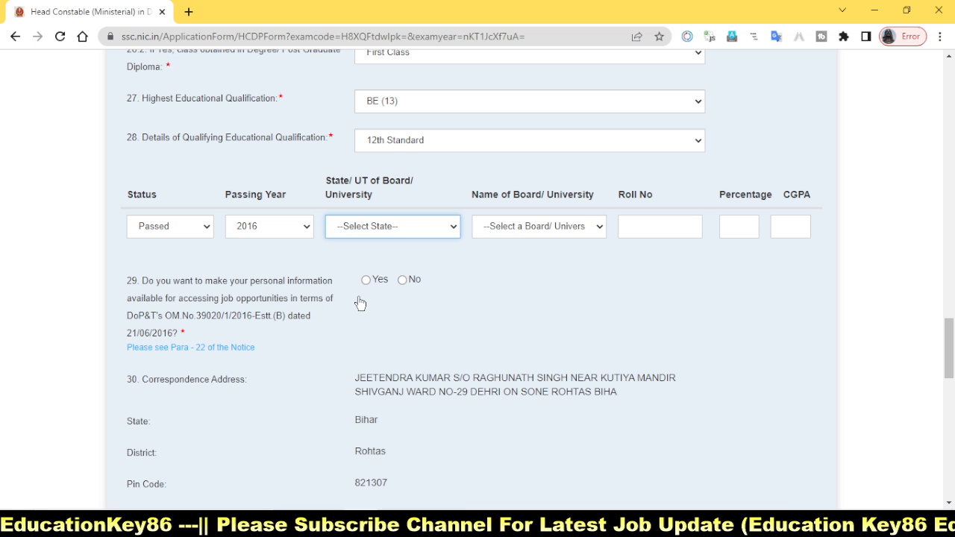
click(522, 230)
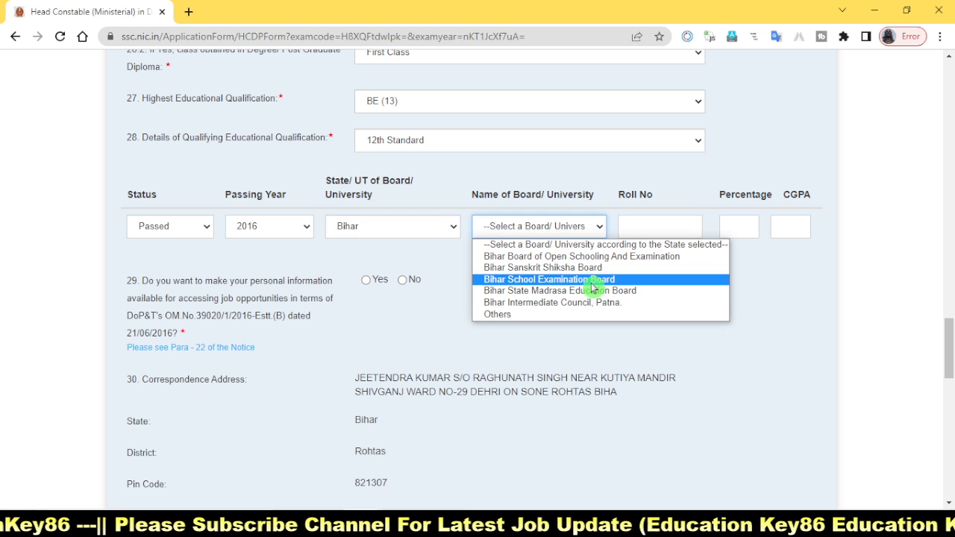
click(619, 281)
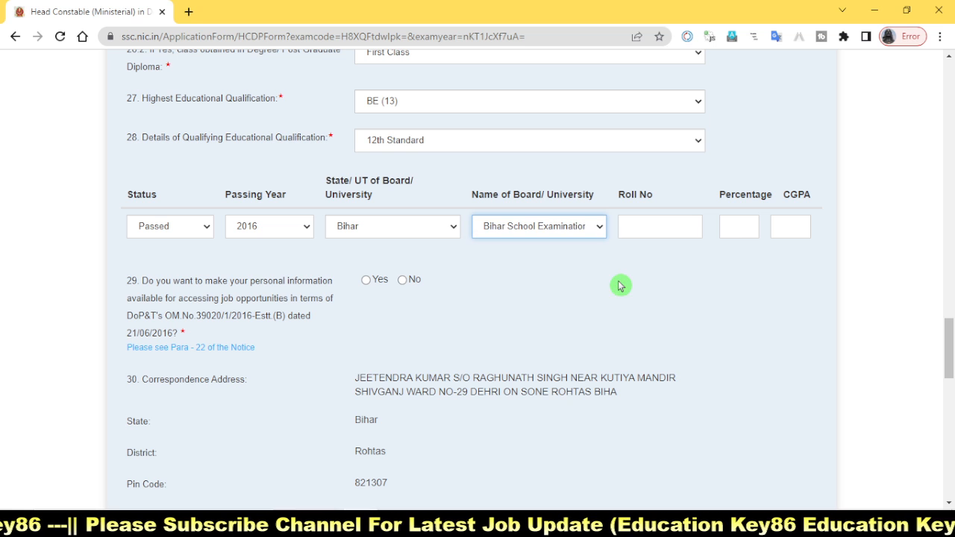
Step: Enter the 12th Standard roll number and set the percentage to 71
click(652, 231)
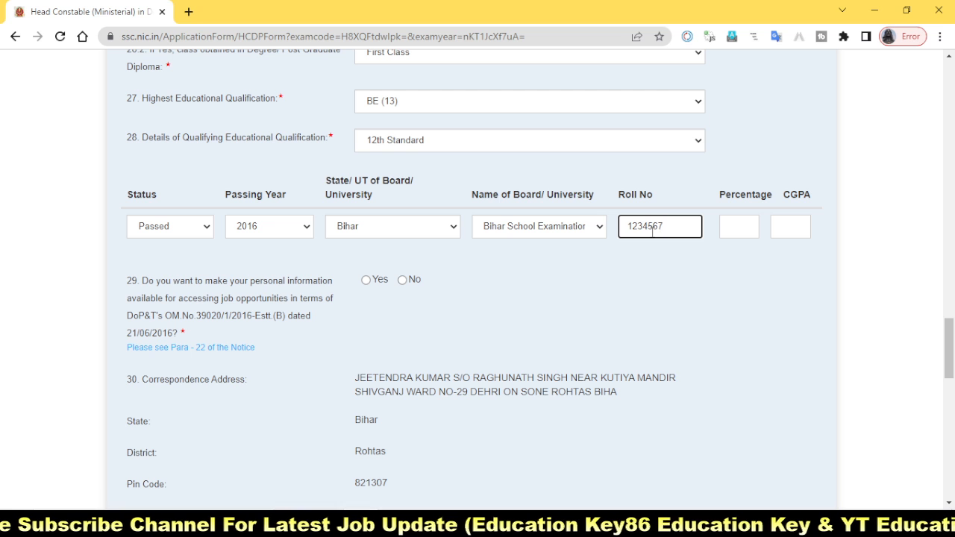
click(731, 228)
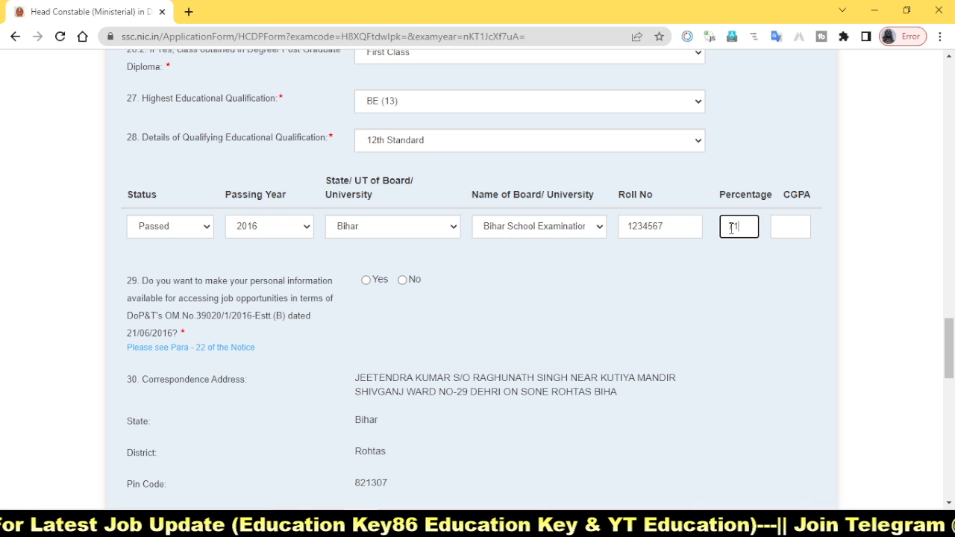
click(757, 290)
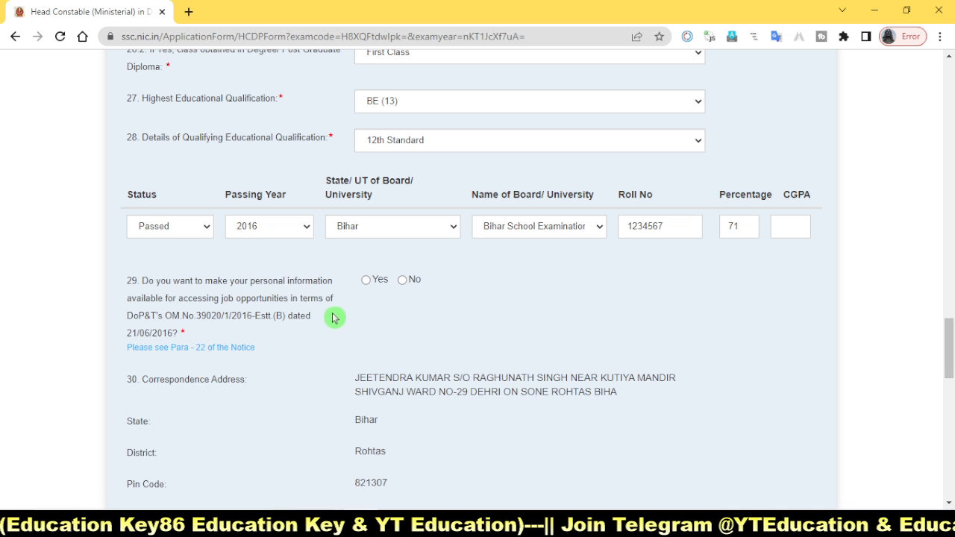
Step: Answer No to making personal information available for job opportunities in question 29
mouse_move(99, 269)
mouse_down()
mouse_move(306, 312)
mouse_move(460, 317)
mouse_move(463, 332)
mouse_up()
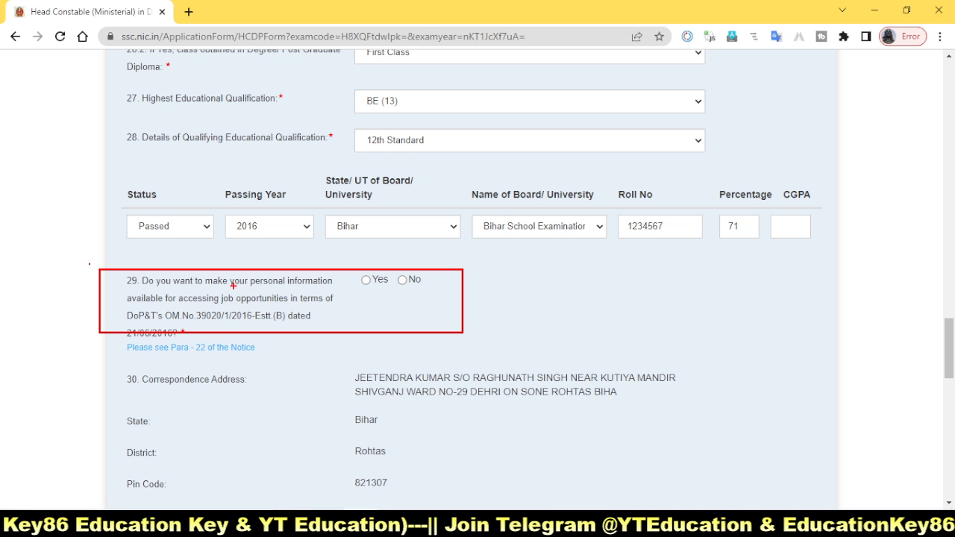
drag(127, 308, 329, 325)
click(363, 328)
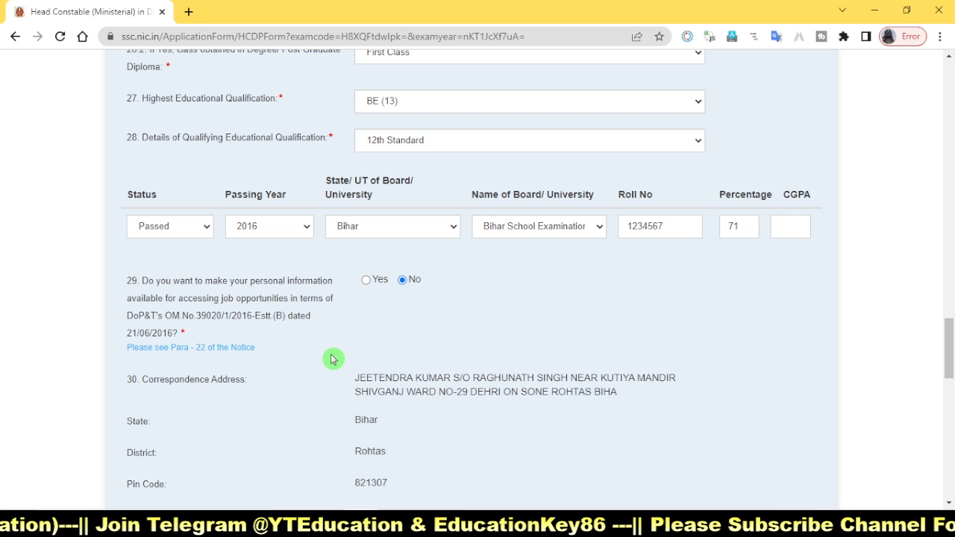
Step: Examine the photograph and signature file requirements, the photograph date question and the declaration section of the form
scroll(333, 359, down, 1)
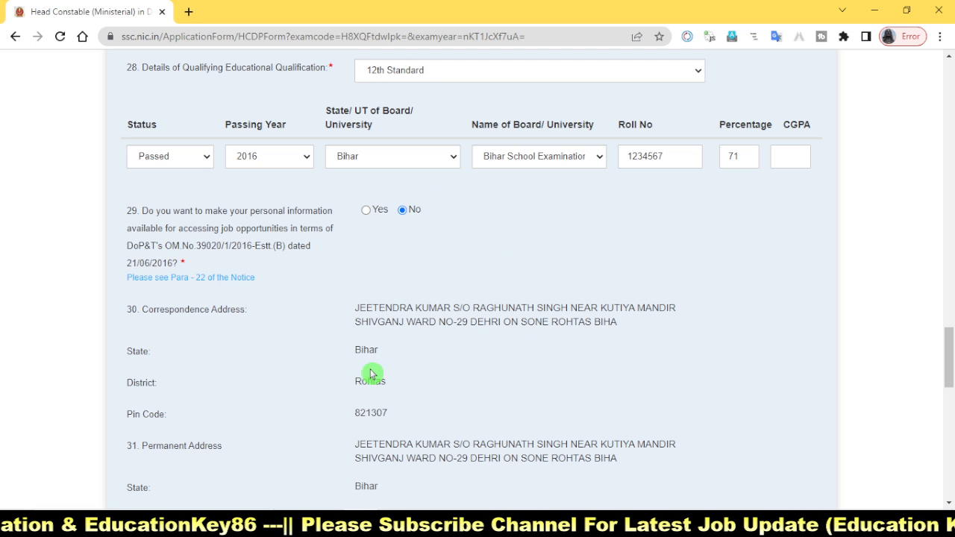
scroll(559, 375, down, 5)
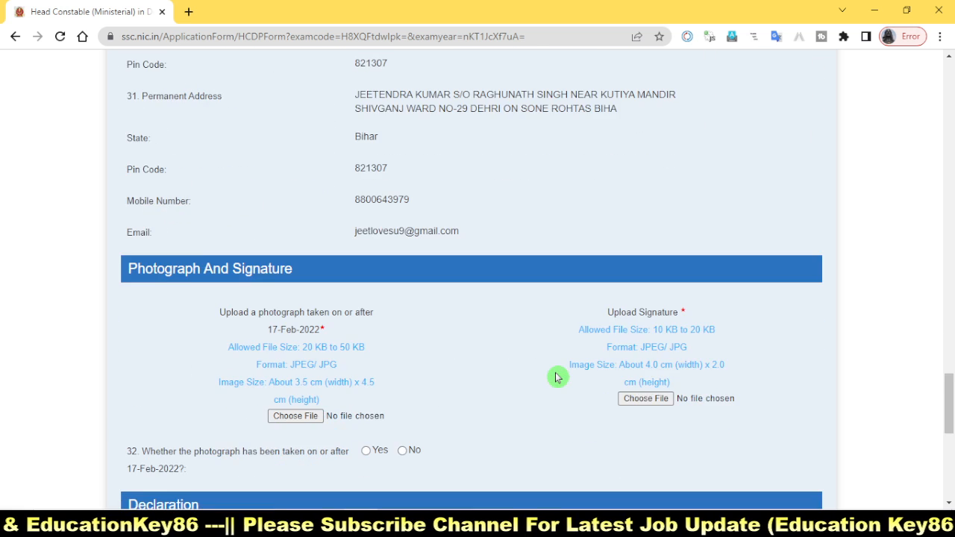
scroll(556, 377, down, 2)
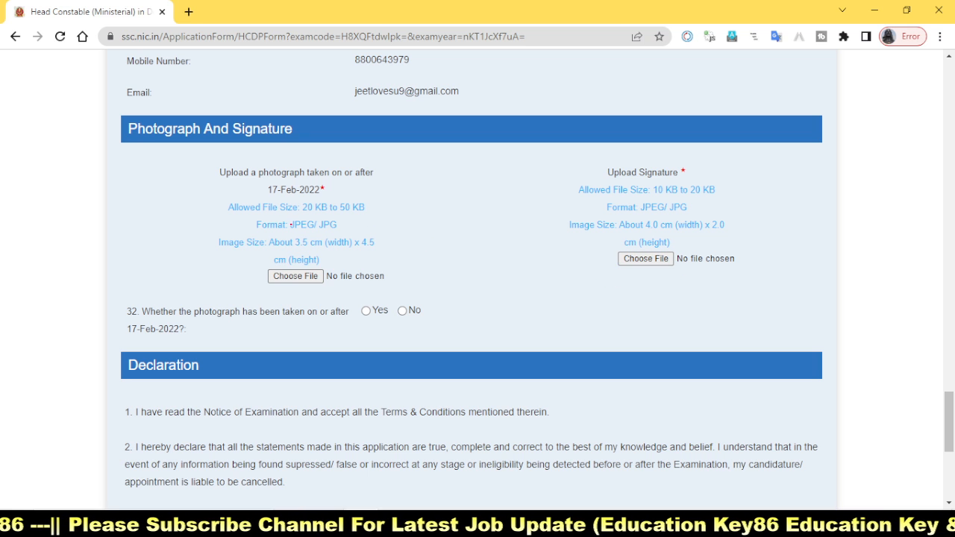
drag(182, 187, 412, 236)
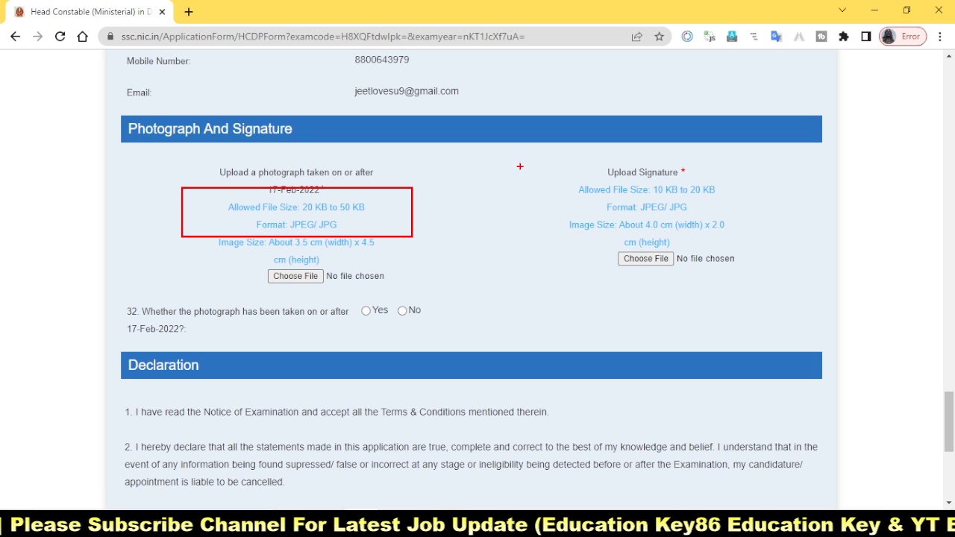
drag(520, 169, 745, 238)
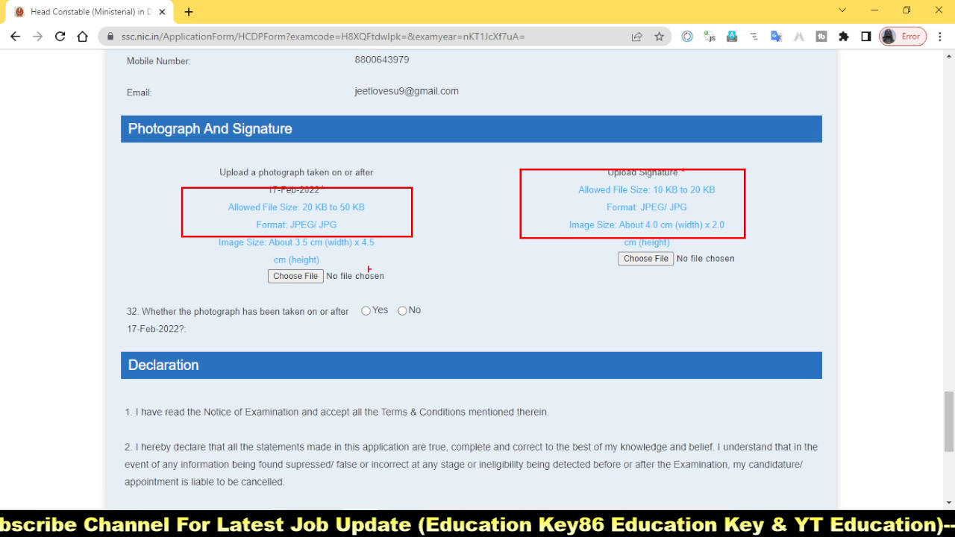
drag(239, 266, 445, 307)
drag(559, 244, 779, 273)
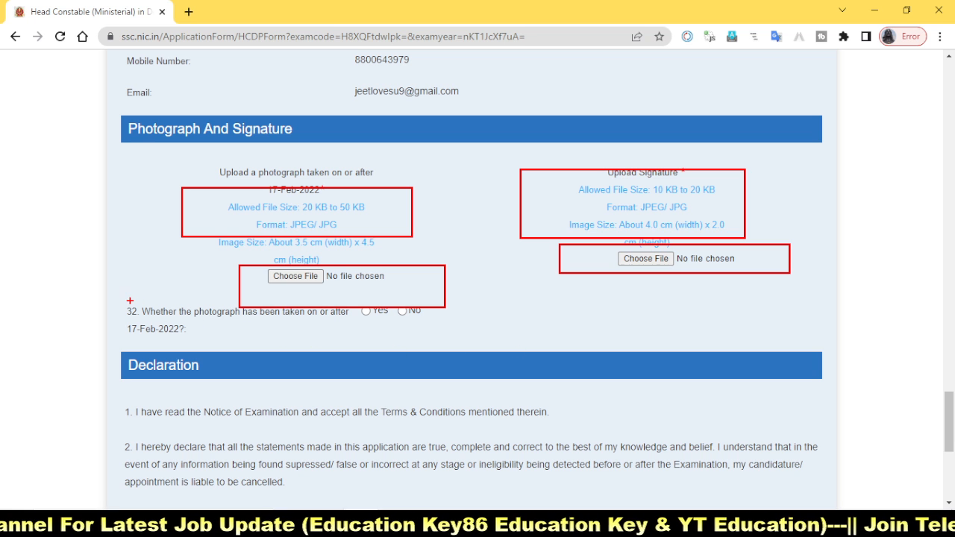
mouse_move(130, 301)
mouse_down()
mouse_move(236, 325)
mouse_move(309, 320)
mouse_move(361, 329)
mouse_move(361, 337)
mouse_up()
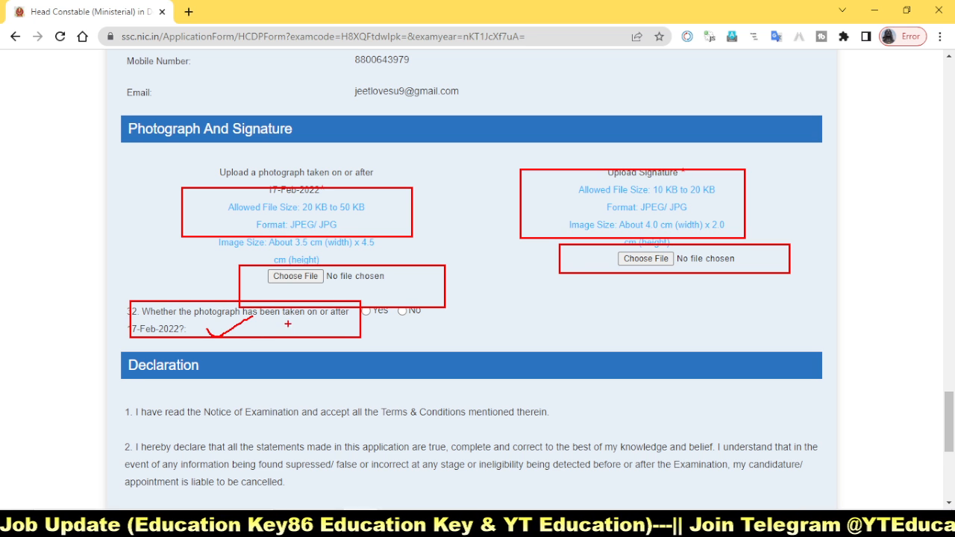
drag(289, 333, 349, 308)
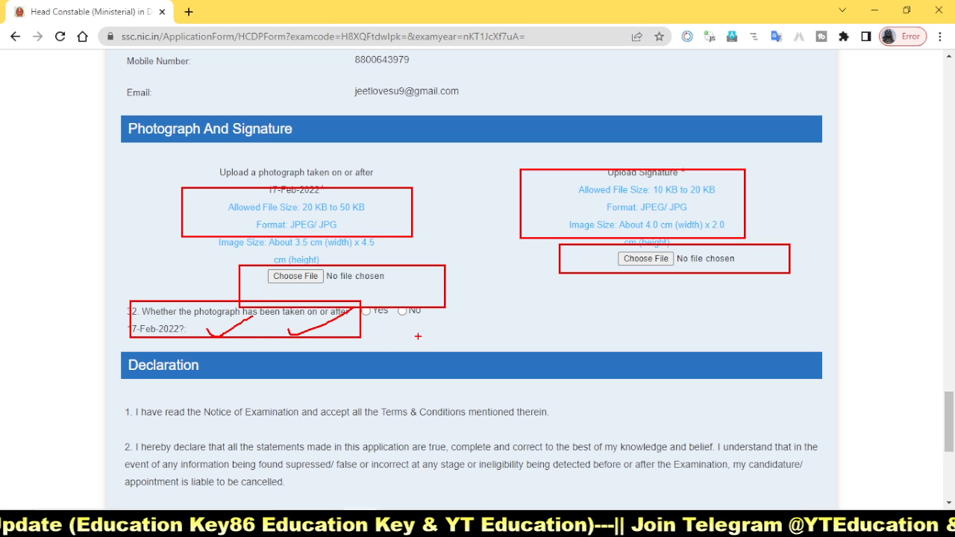
key(Escape)
scroll(544, 361, down, 2)
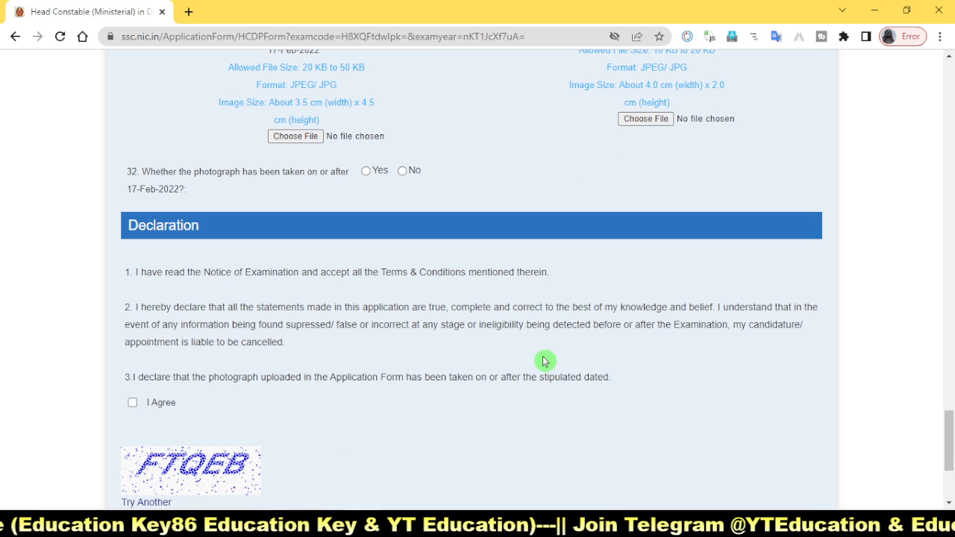
scroll(321, 399, down, 3)
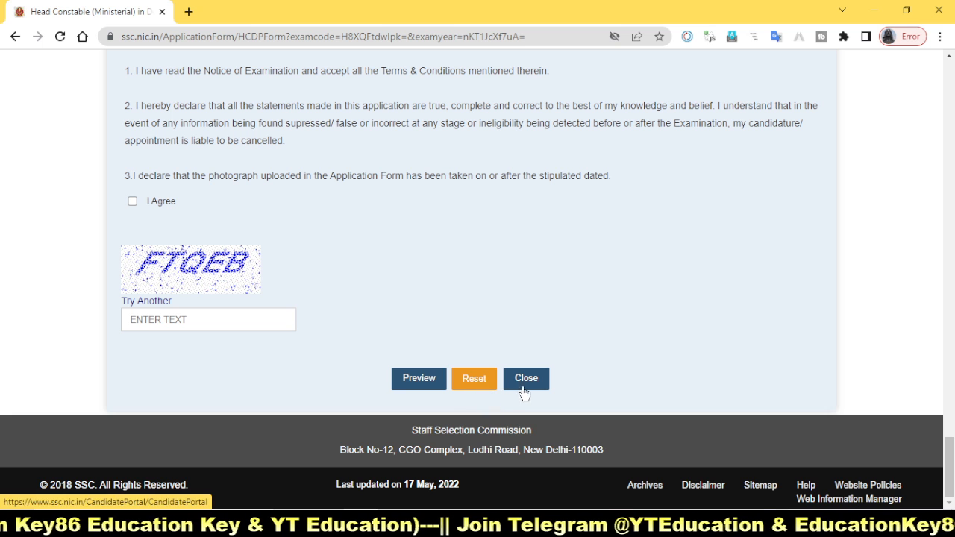
click(780, 524)
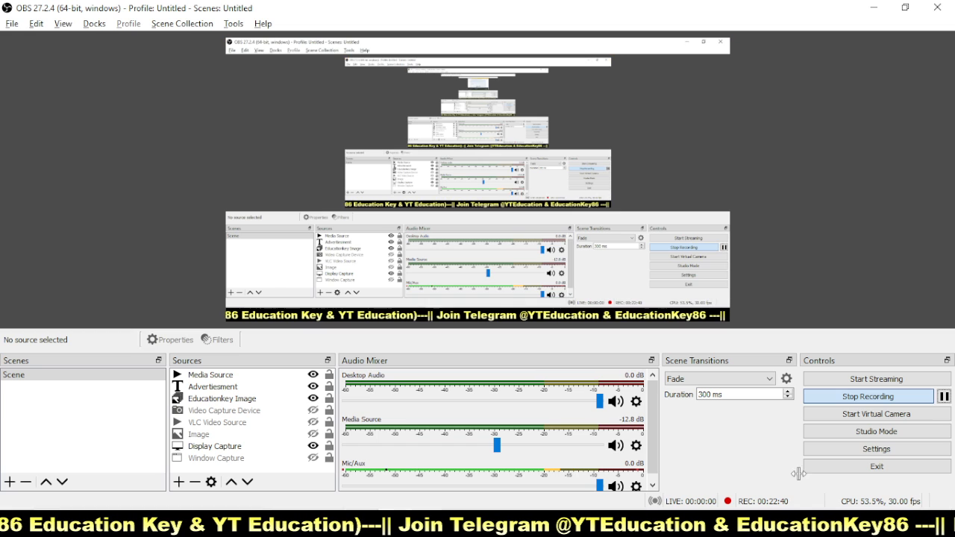
click(944, 397)
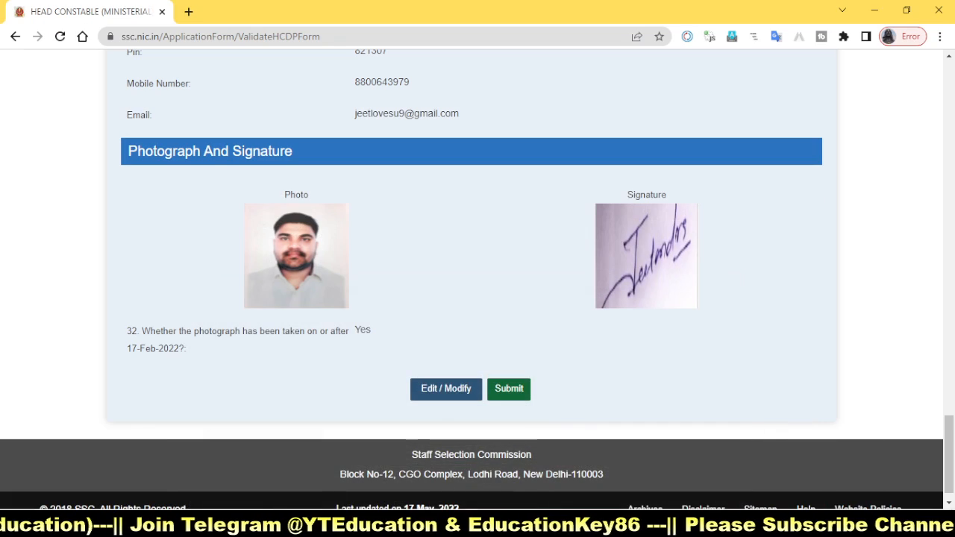
Step: Review the application preview with its photo and signature, and make the final submission of the application
scroll(634, 380, up, 3)
scroll(582, 369, down, 2)
scroll(556, 361, up, 6)
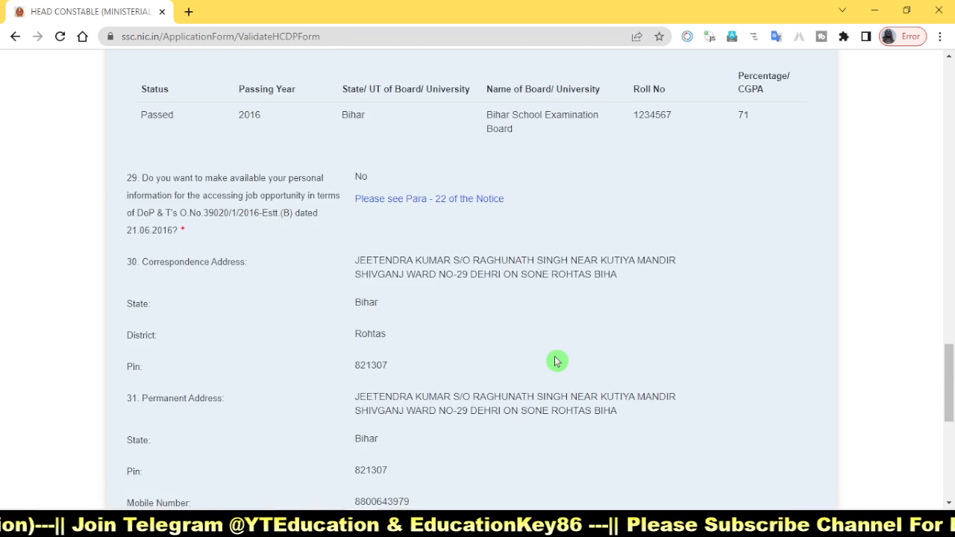
scroll(555, 361, down, 7)
scroll(556, 361, down, 1)
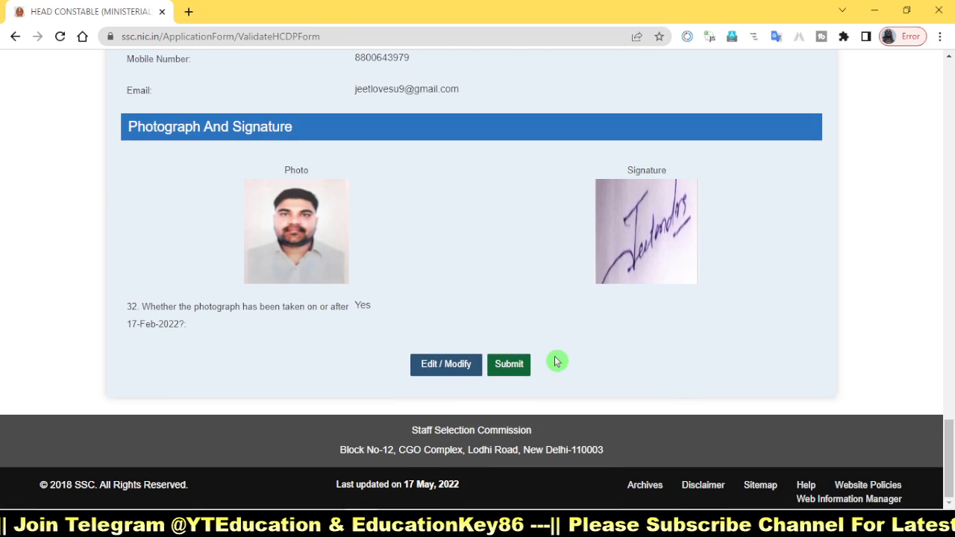
click(511, 368)
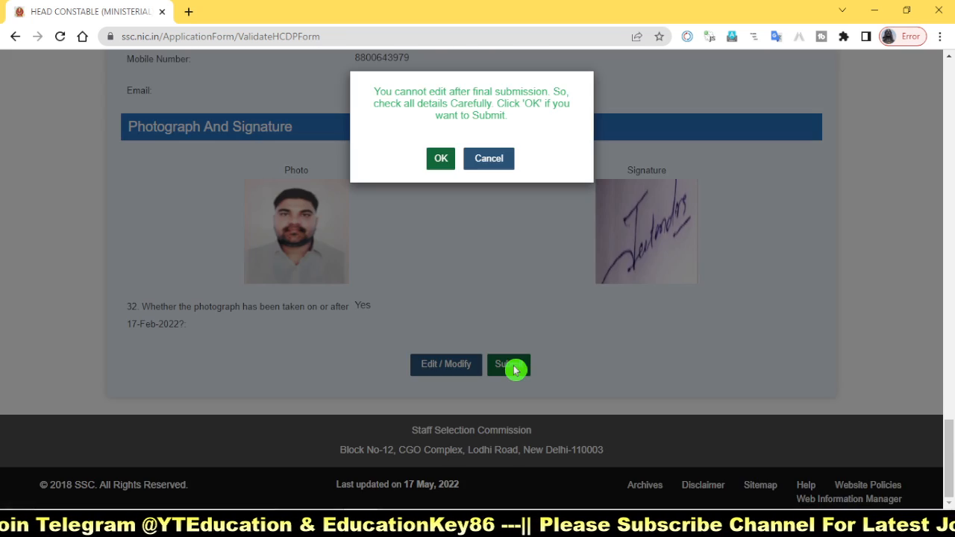
click(441, 159)
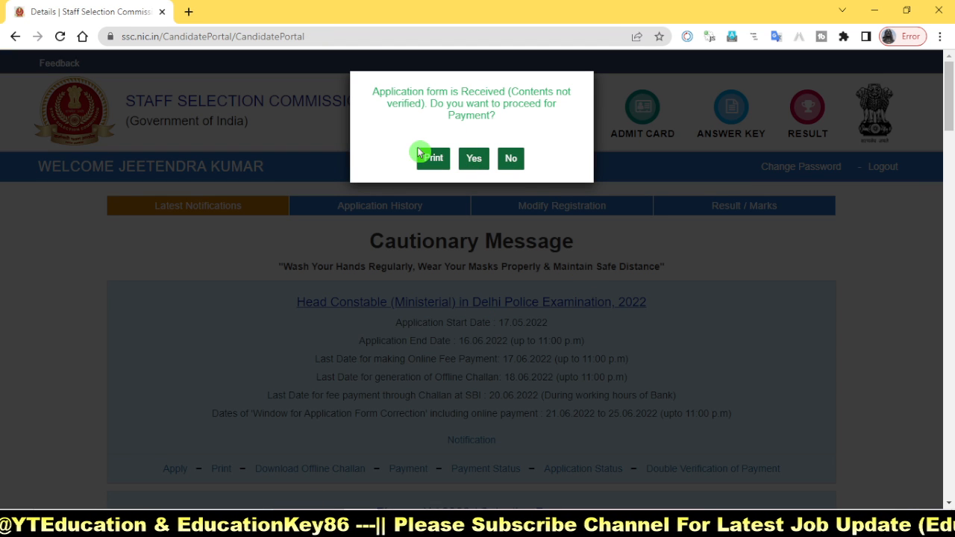
Step: Proceed to the application fee payment with the Online mode and review the net banking, card and UPI payment options
click(470, 163)
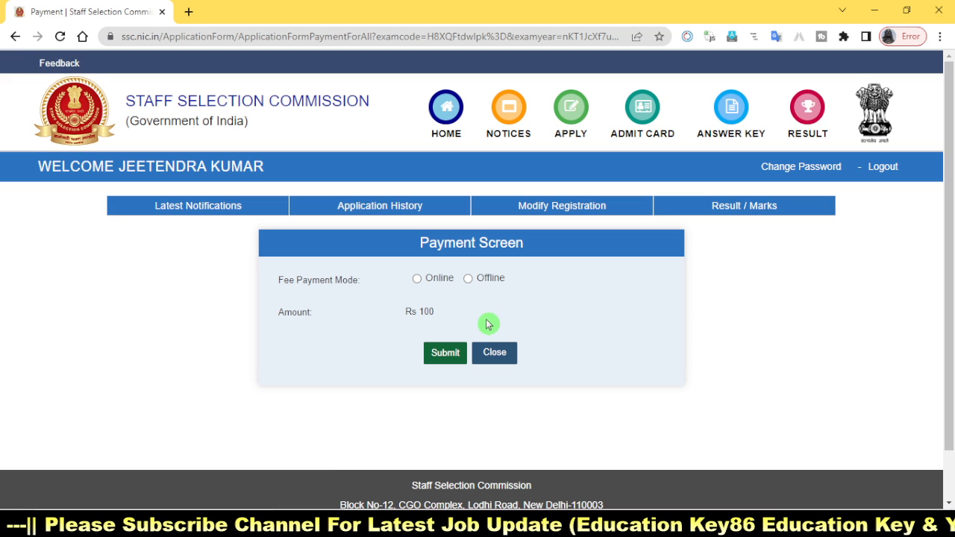
drag(251, 265, 554, 296)
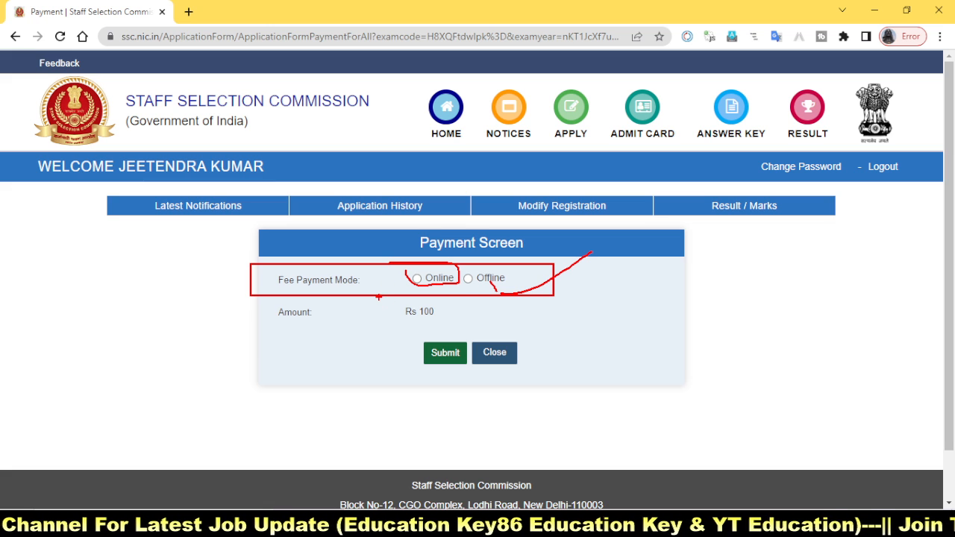
drag(379, 297, 483, 323)
key(Escape)
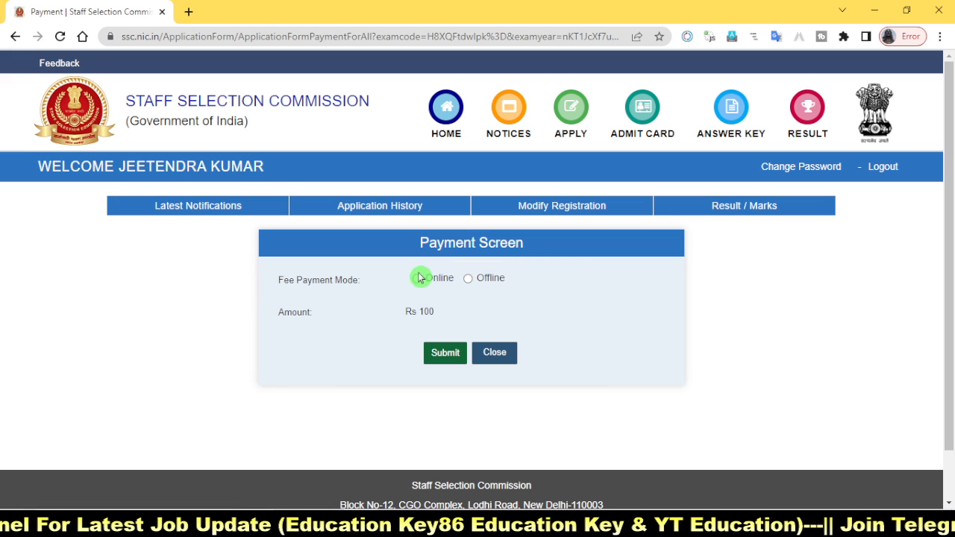
click(445, 355)
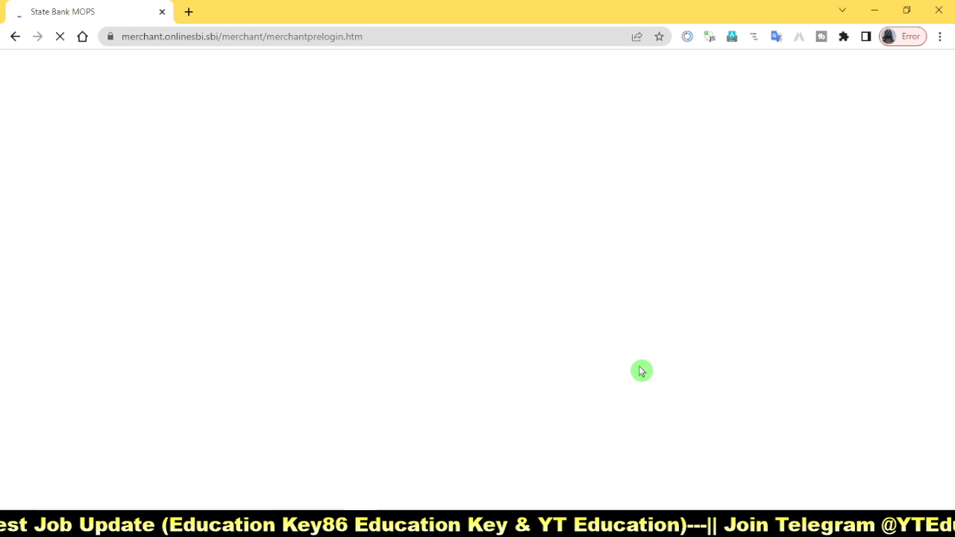
scroll(803, 282, down, 2)
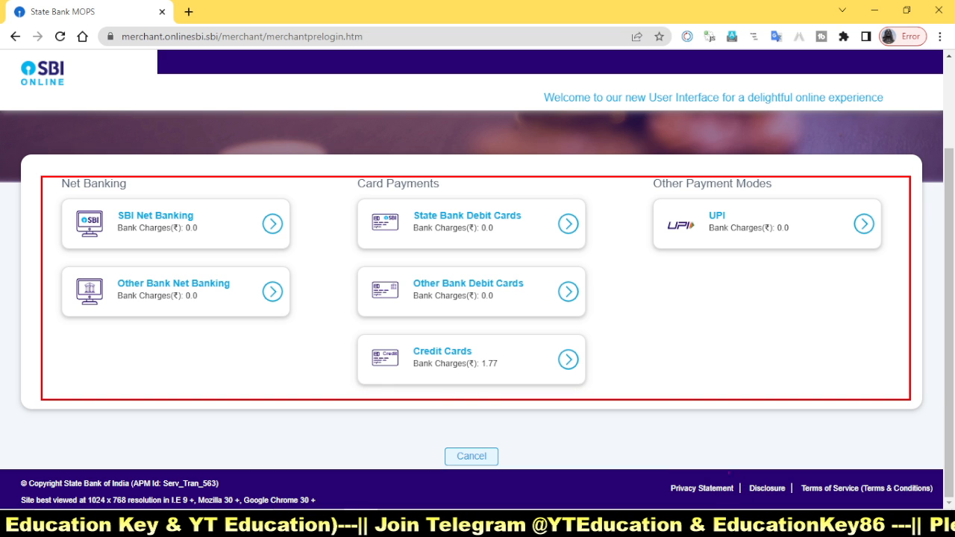
key(Escape)
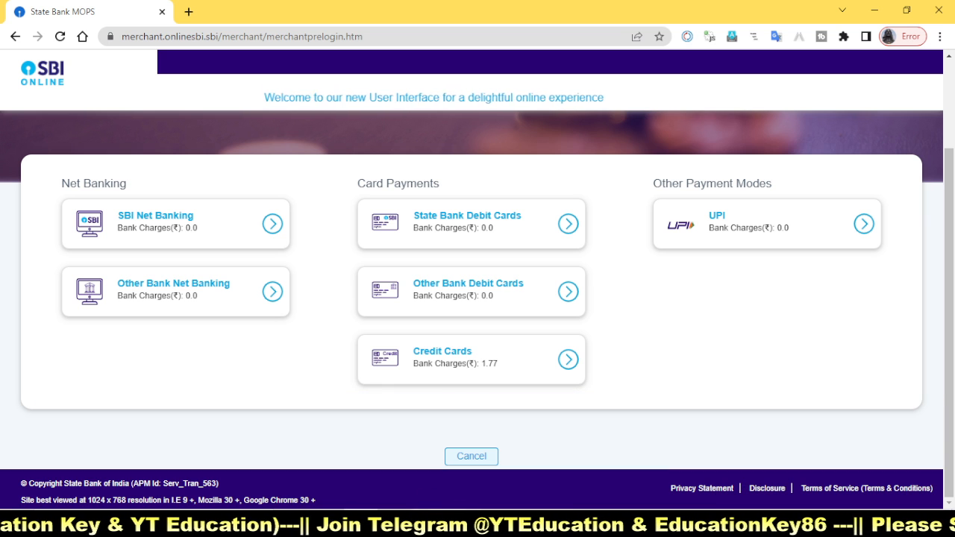
click(394, 524)
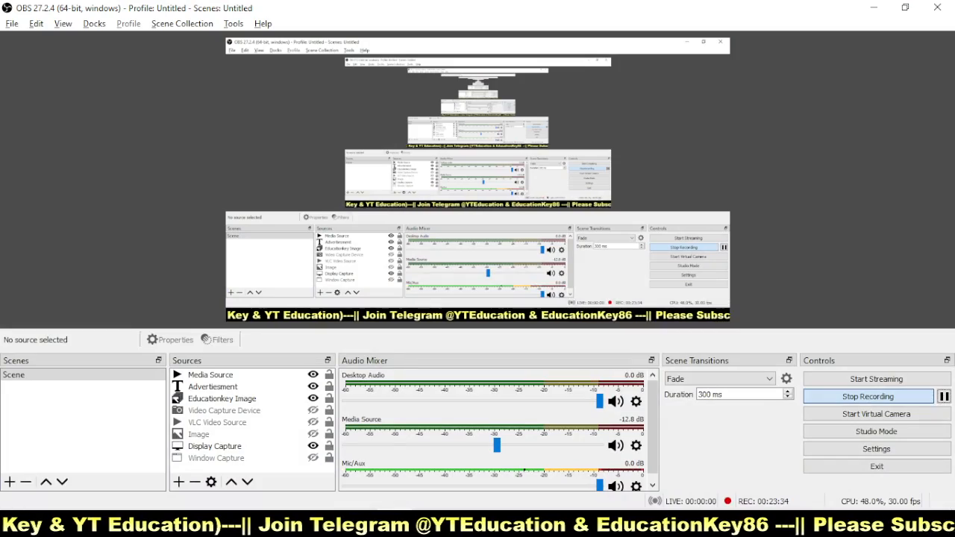